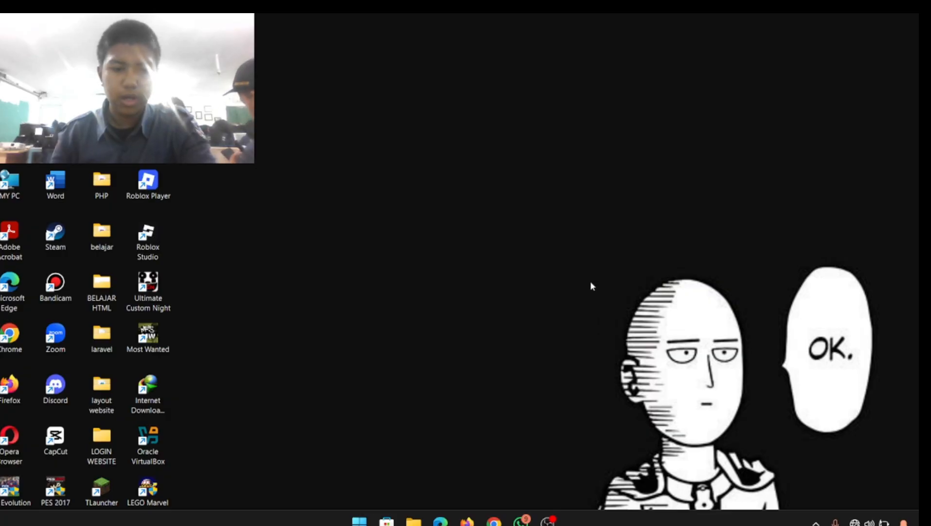
# Step: Launch the winbox64.exe app and maximize its window
pyautogui.press('super')
pyautogui.write('winbox')
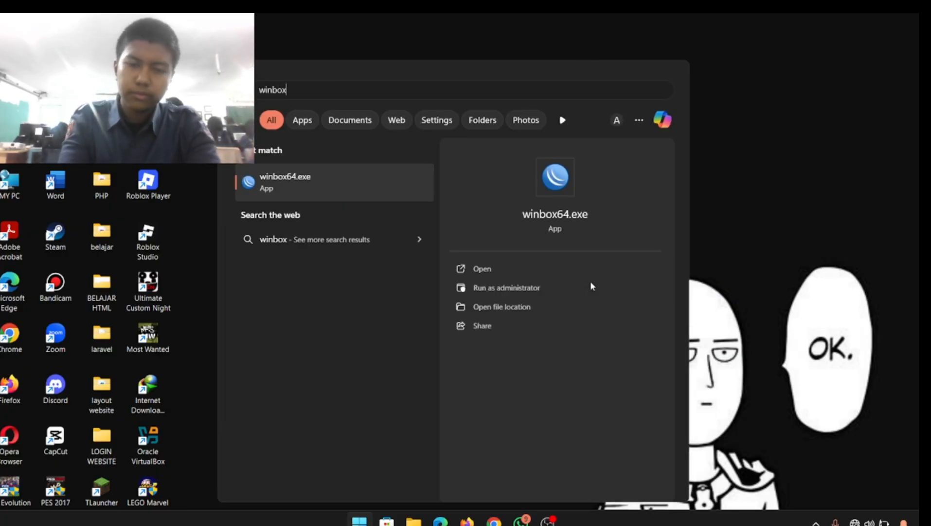
pyautogui.press('Return')
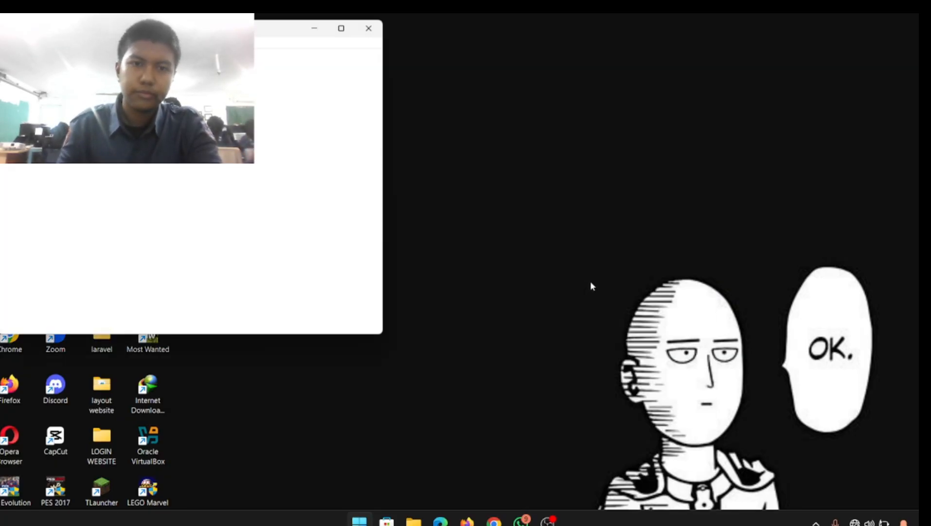
pyautogui.click(353, 21)
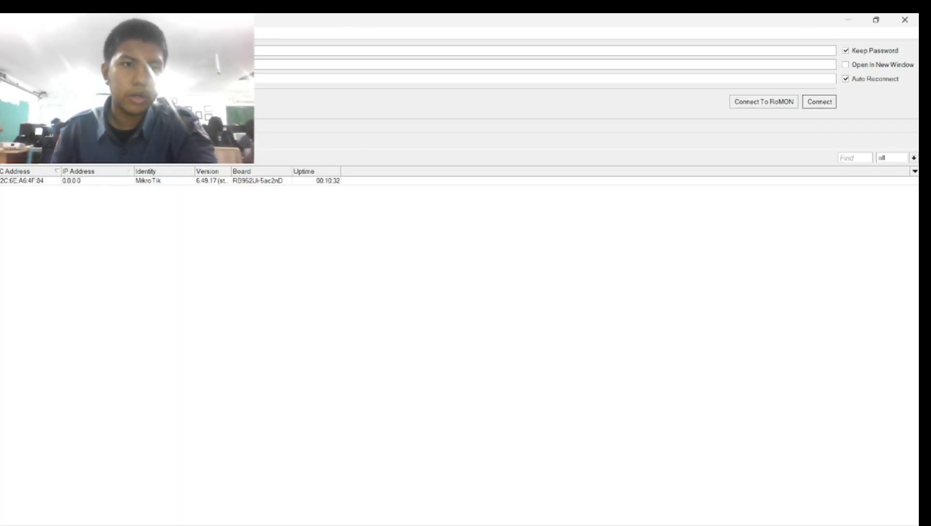
# Step: Connect to the discovered MikroTik router and dismiss the expired-password change request without setting a new password
pyautogui.click(149, 181)
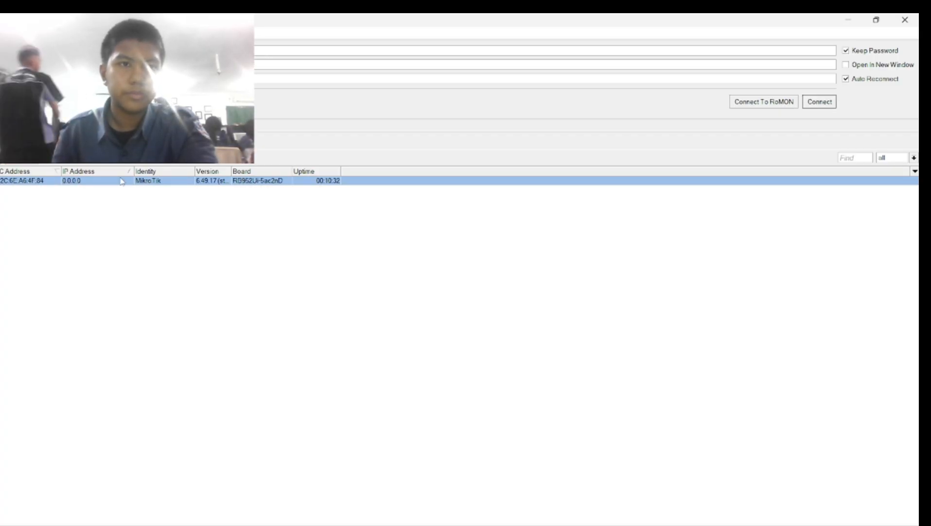
pyautogui.click(826, 99)
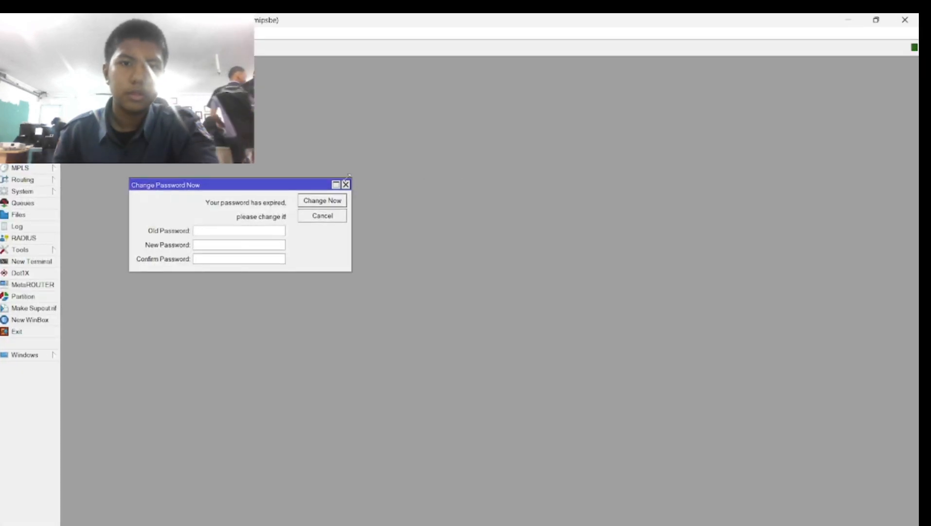
pyautogui.click(346, 185)
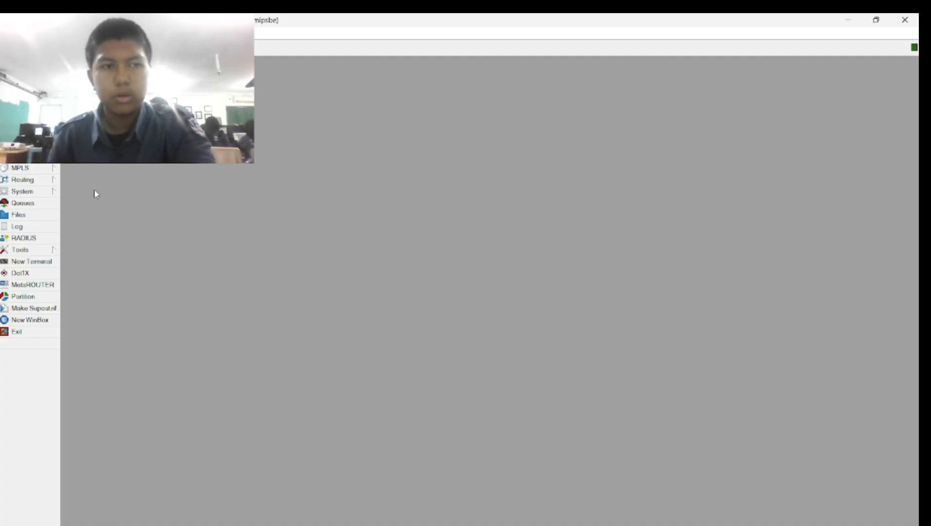
# Step: Set the router's system identity to zio and apply it
pyautogui.click(38, 191)
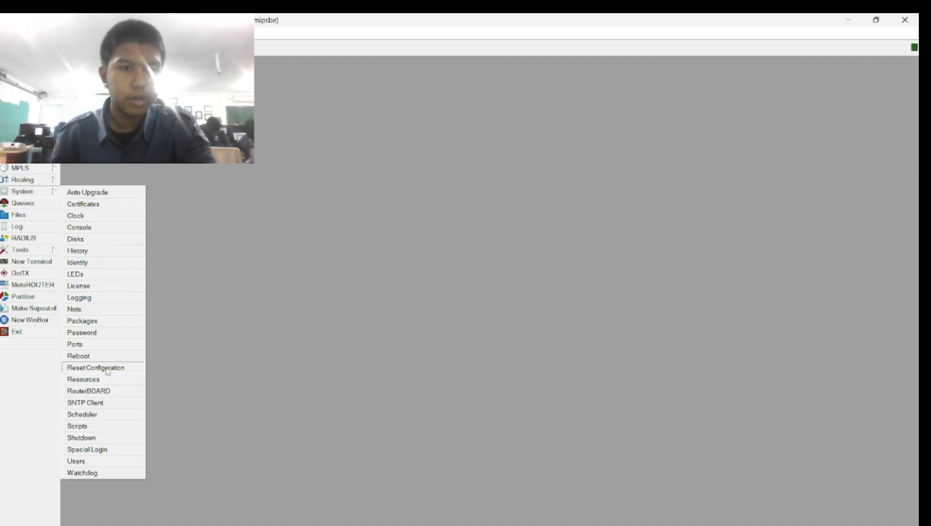
pyautogui.click(101, 263)
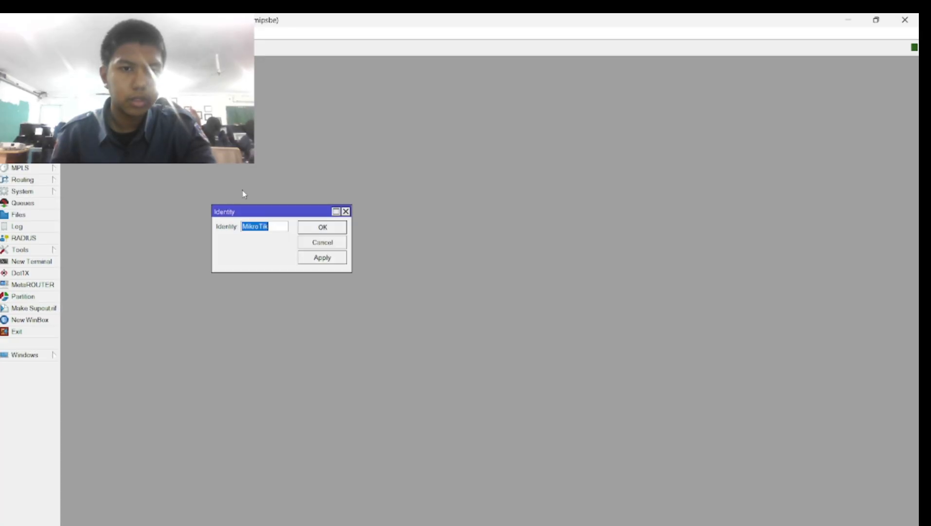
pyautogui.press('BackSpace')
pyautogui.write('zic')
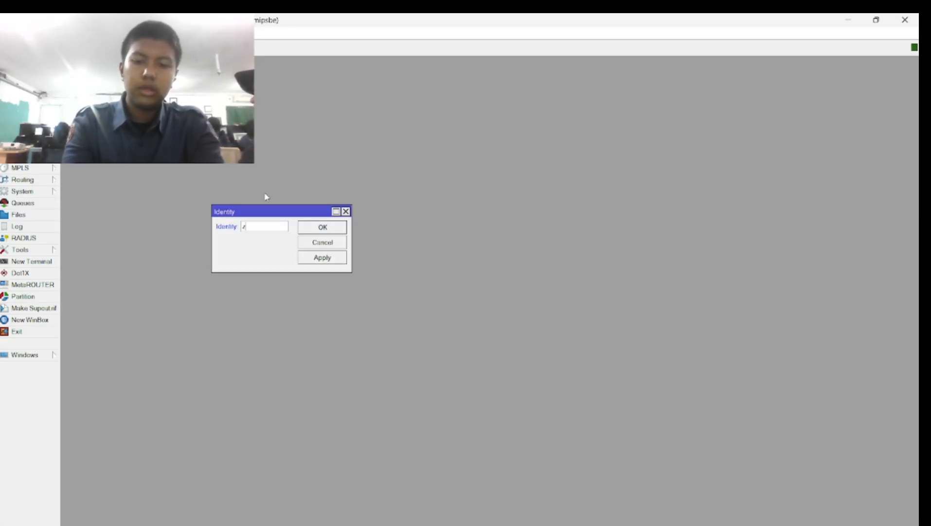
pyautogui.click(322, 258)
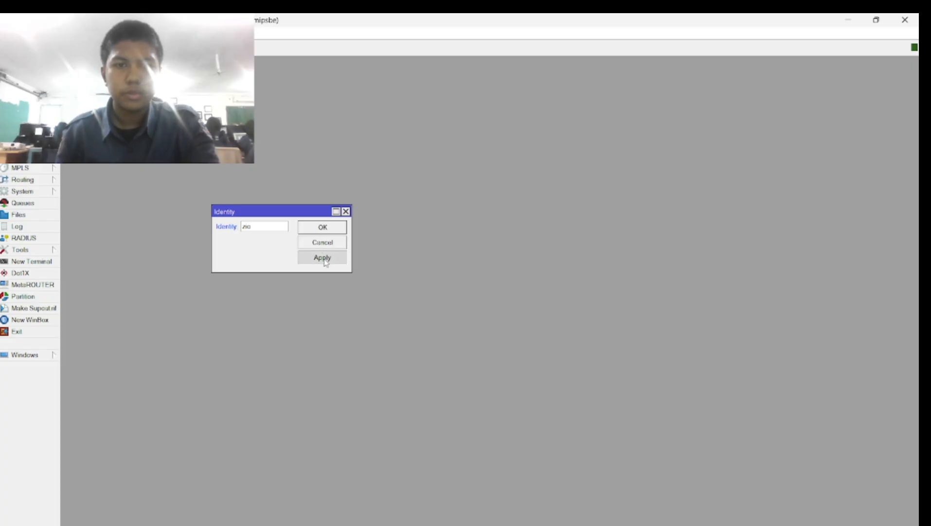
pyautogui.click(321, 229)
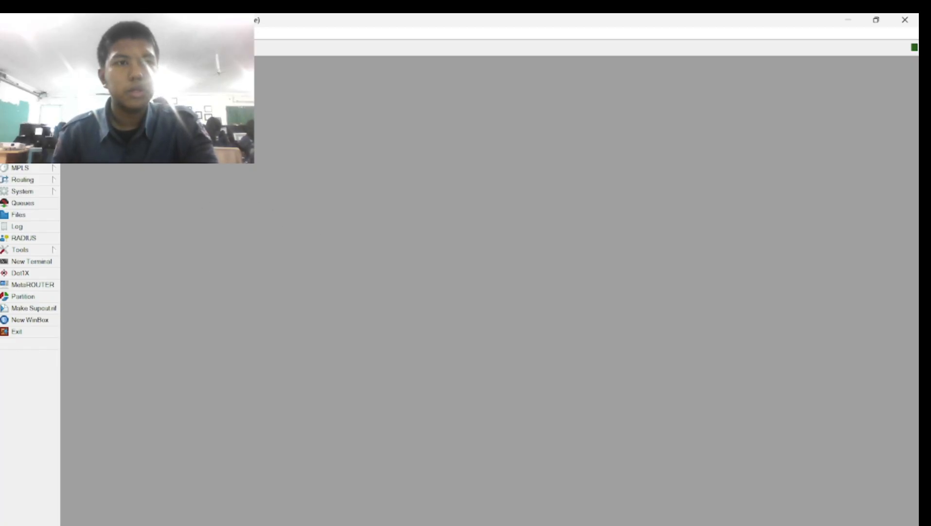
# Step: Open the interface list and rename the ether1 interface as ether1_internet
pyautogui.click(25, 86)
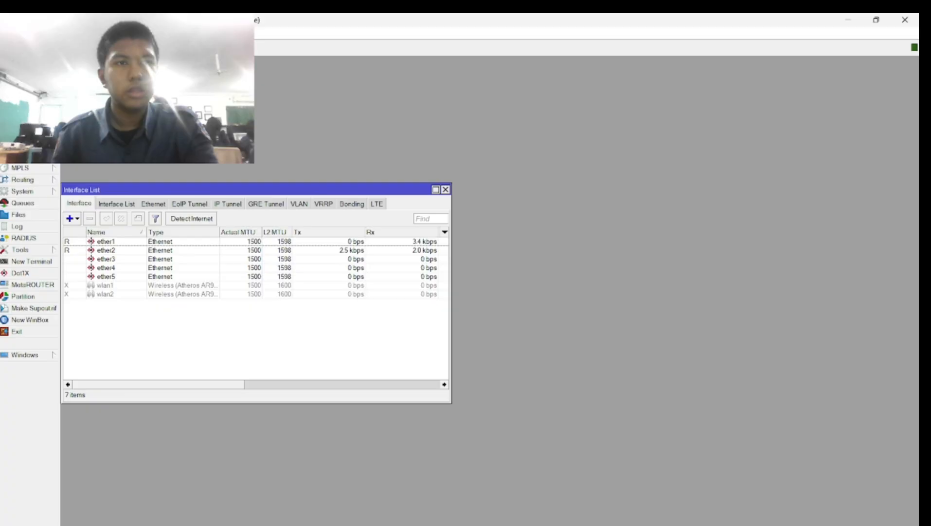
pyautogui.click(159, 242)
pyautogui.doubleClick(159, 243)
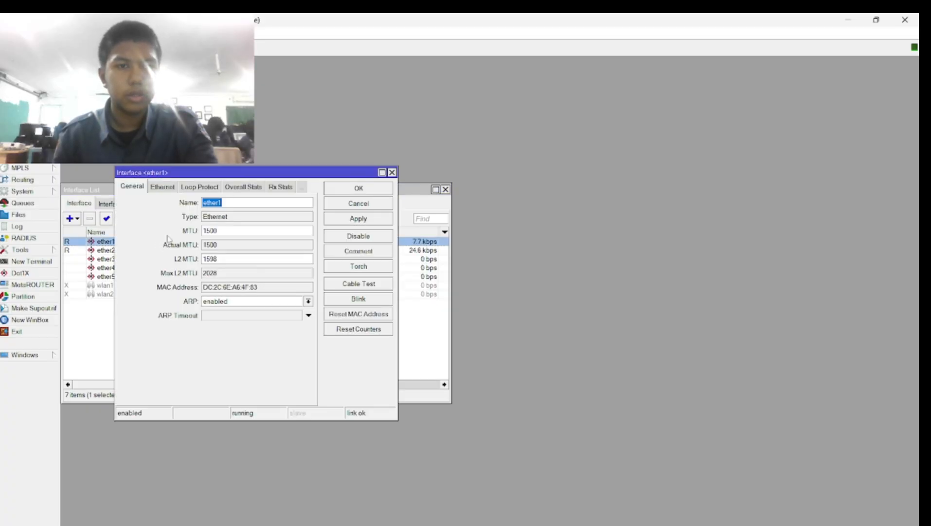
pyautogui.click(247, 201)
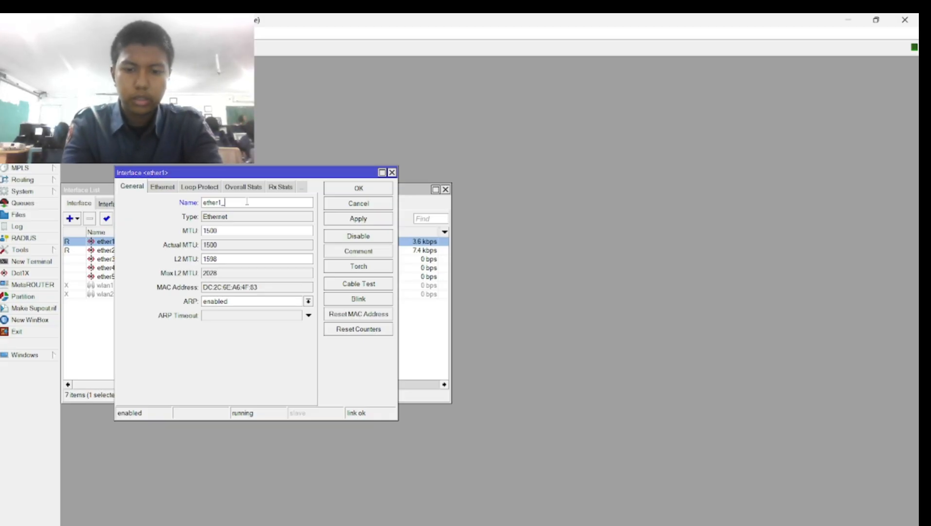
pyautogui.press('BackSpace')
pyautogui.press('BackSpace')
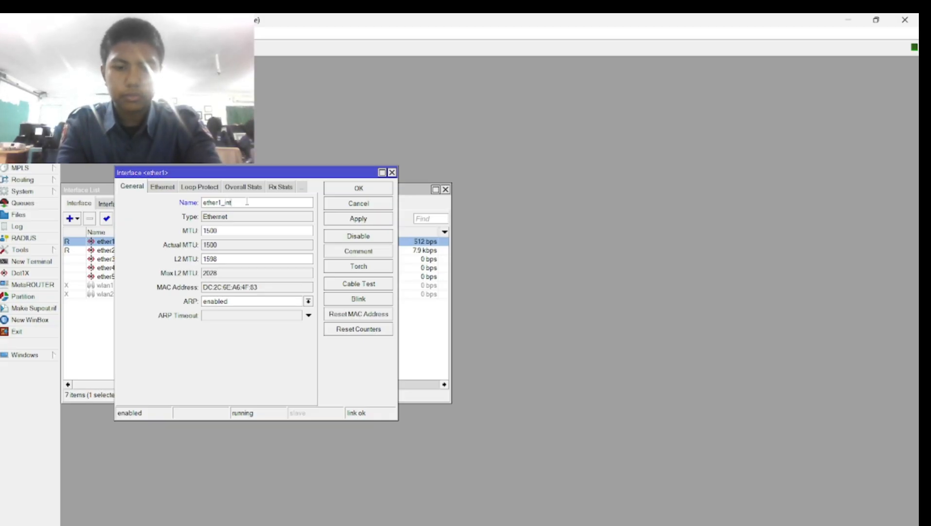
pyautogui.write('internet')
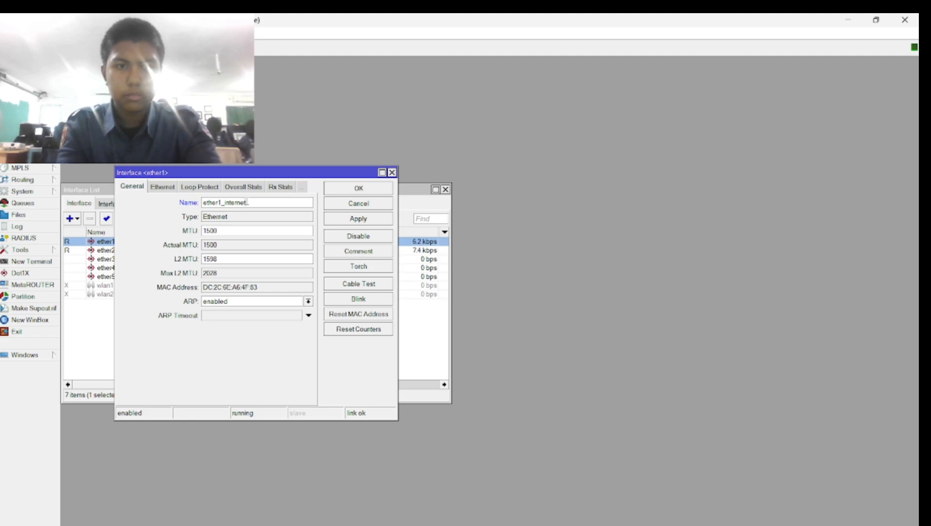
pyautogui.click(345, 223)
pyautogui.click(341, 192)
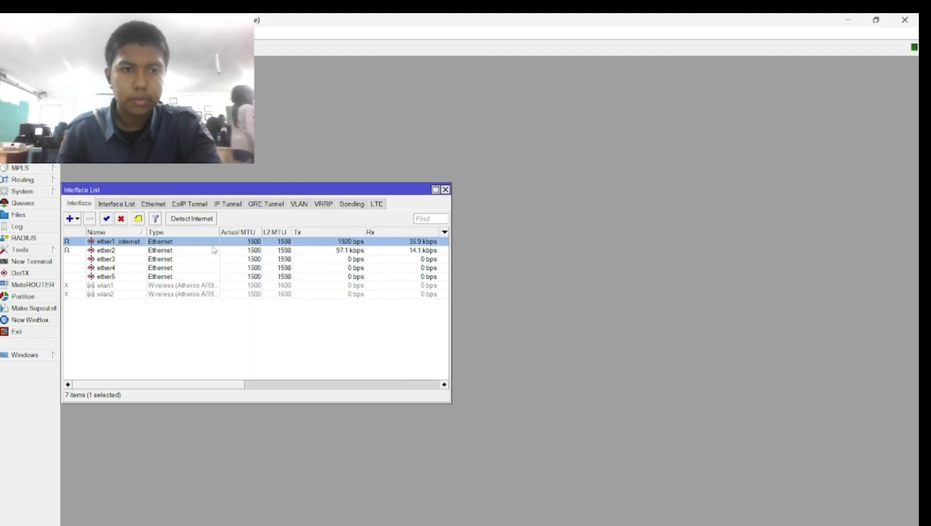
# Step: Rename the ether2 interface as ether2_lan and apply the change
pyautogui.doubleClick(213, 252)
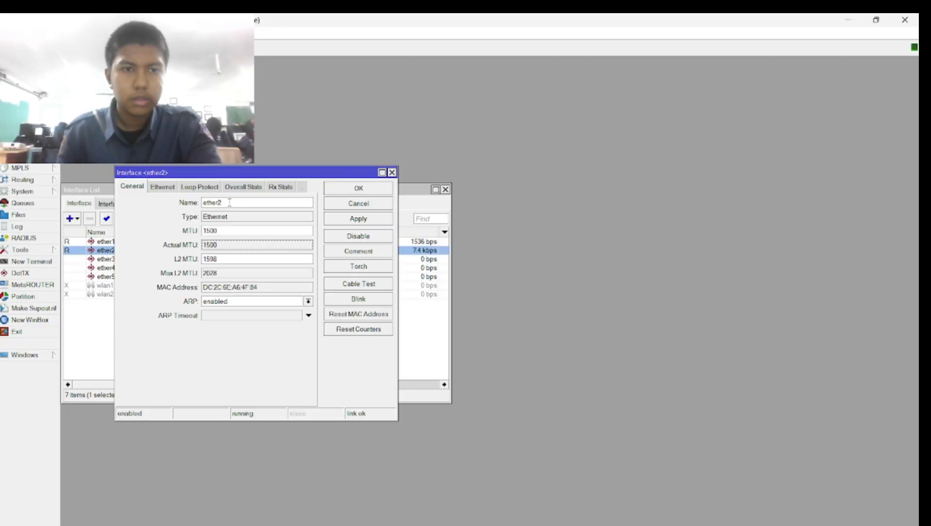
pyautogui.write('_')
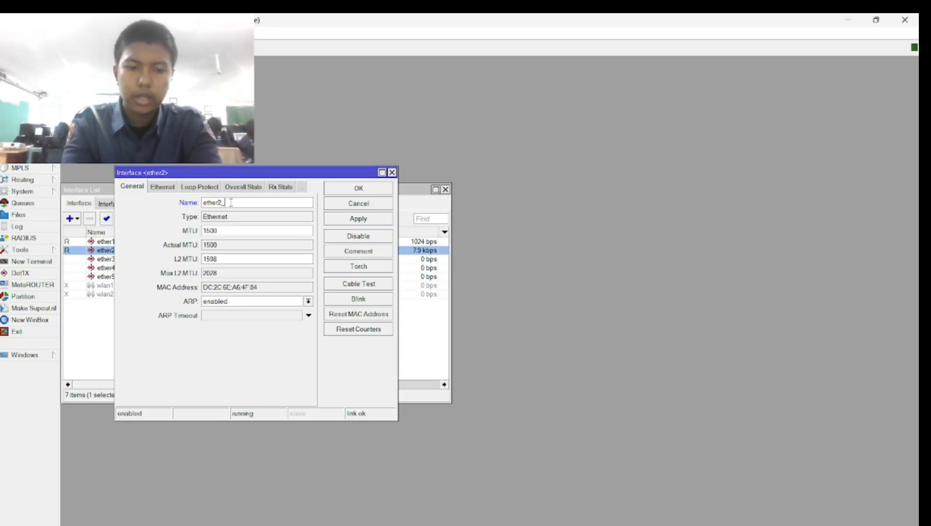
pyautogui.write('lan')
pyautogui.click(358, 219)
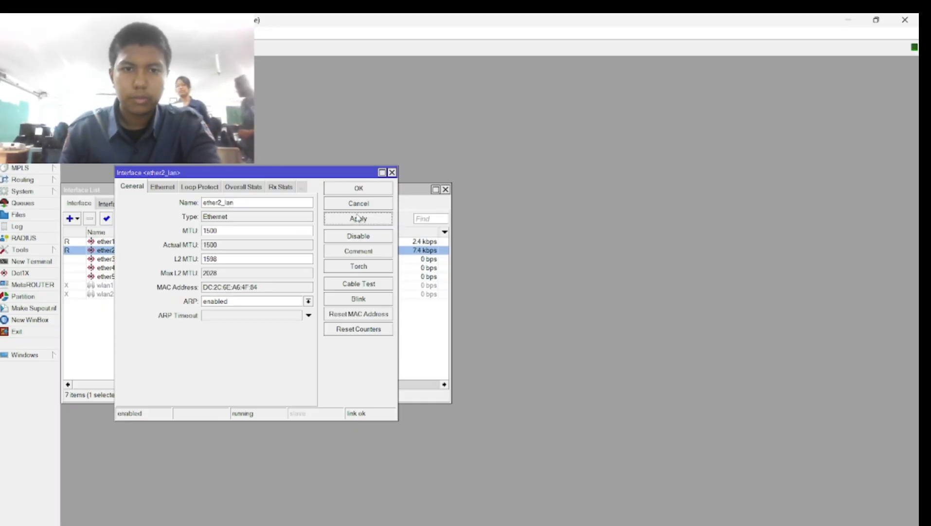
pyautogui.click(355, 194)
# Step: Rename the ether3 interface as ether3_voucher
pyautogui.click(204, 259)
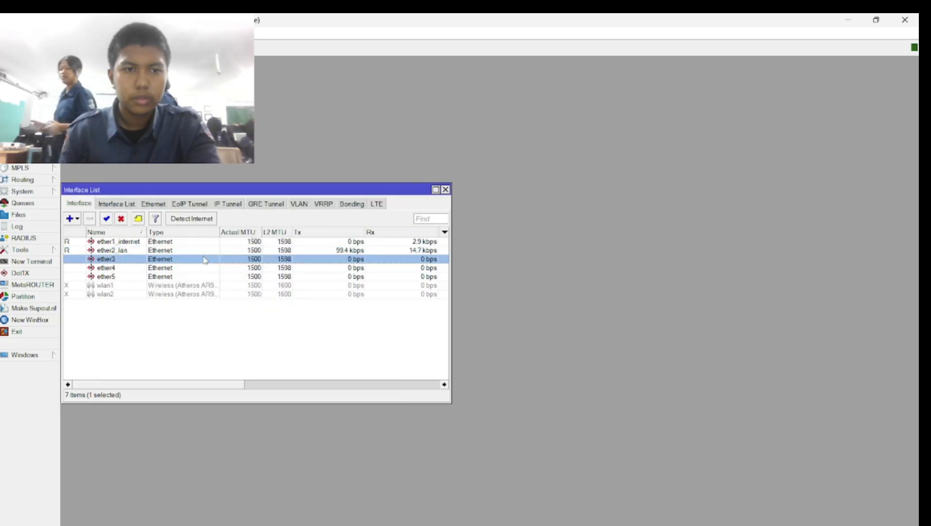
pyautogui.doubleClick(204, 259)
pyautogui.click(241, 199)
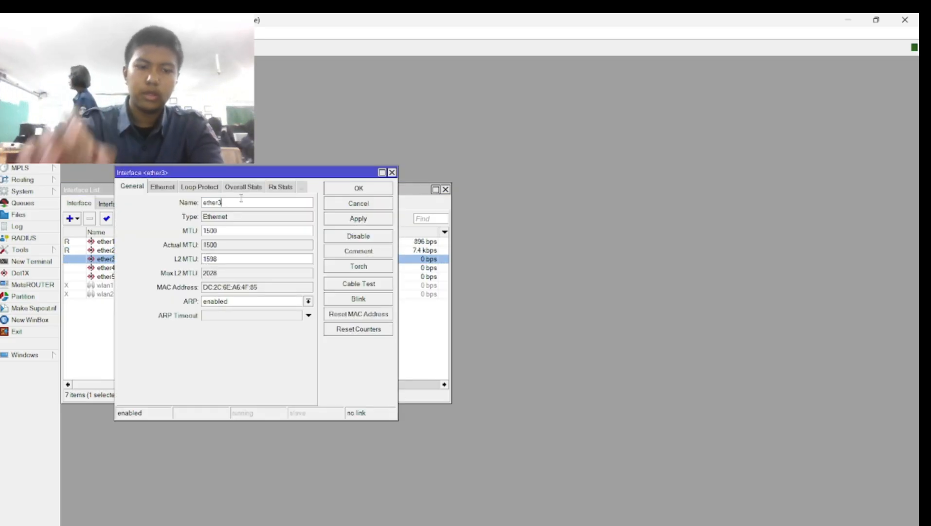
pyautogui.write('_vou')
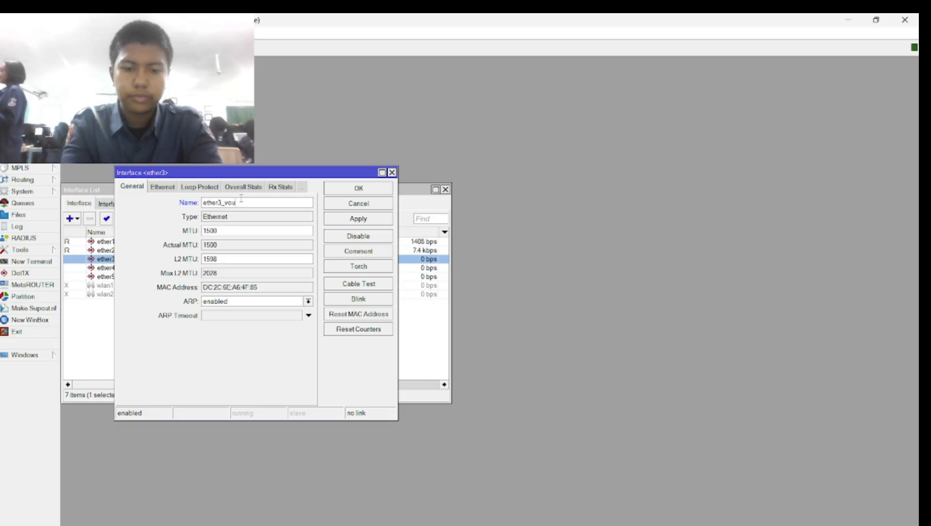
pyautogui.write('cher')
pyautogui.press('Return')
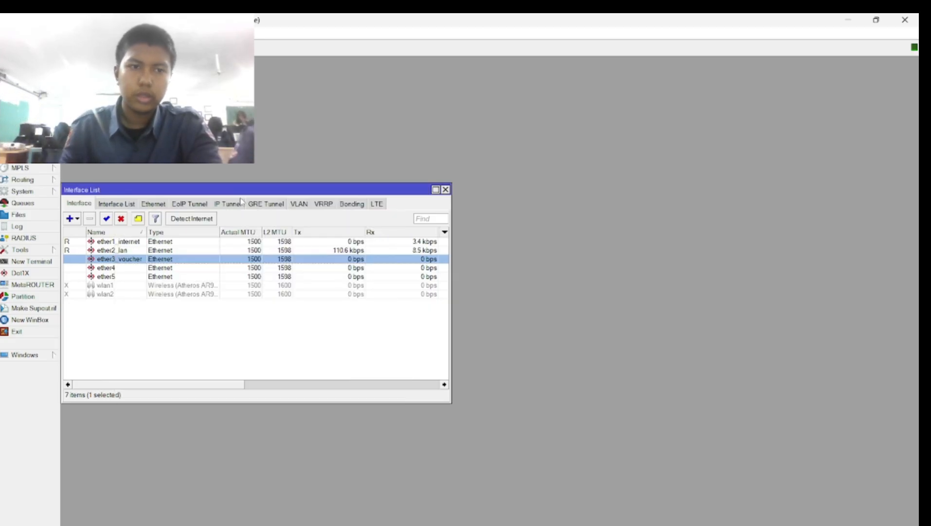
# Step: Rename the ether4 interface as ether4_rumah, and close the interface list
pyautogui.click(206, 269)
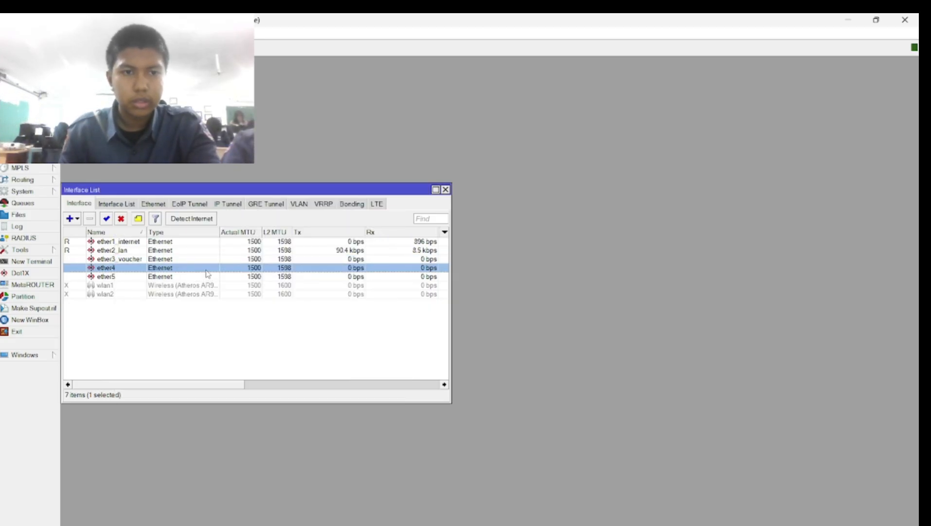
pyautogui.doubleClick(208, 272)
pyautogui.click(253, 200)
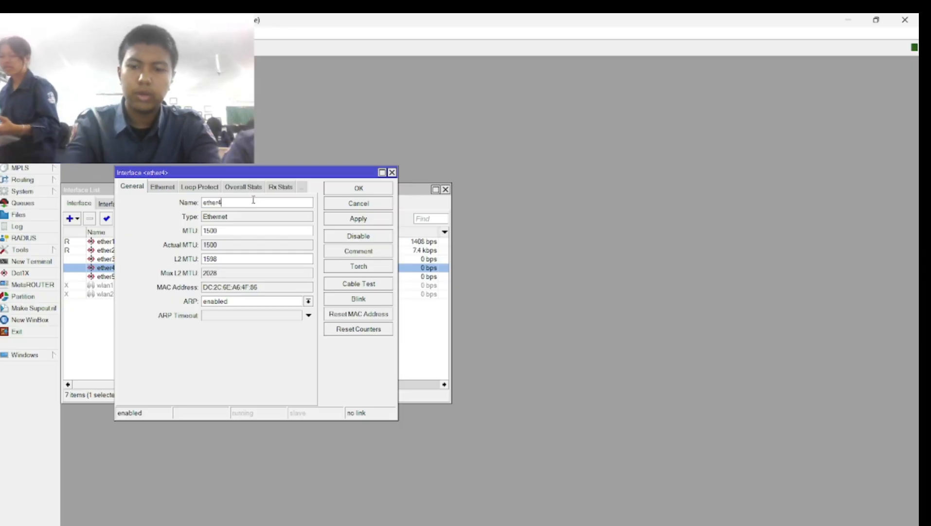
pyautogui.write('_rumah')
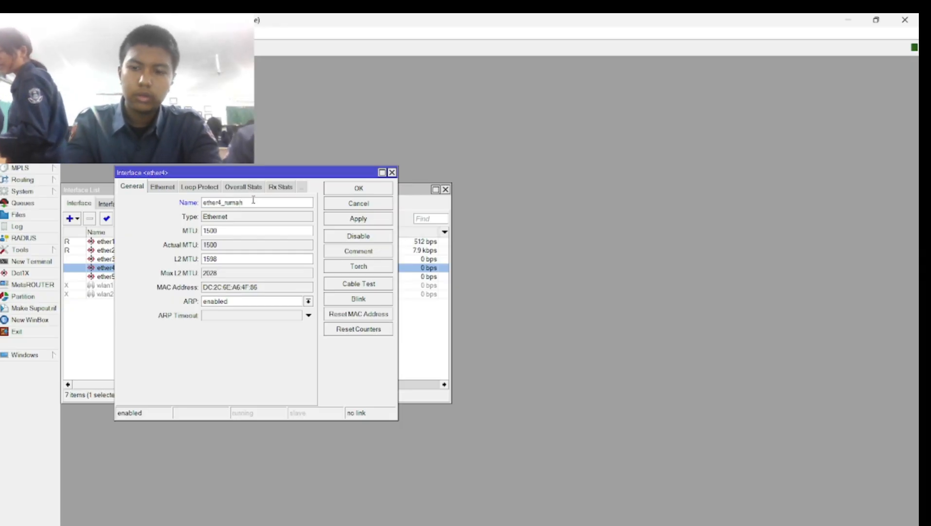
pyautogui.press('Return')
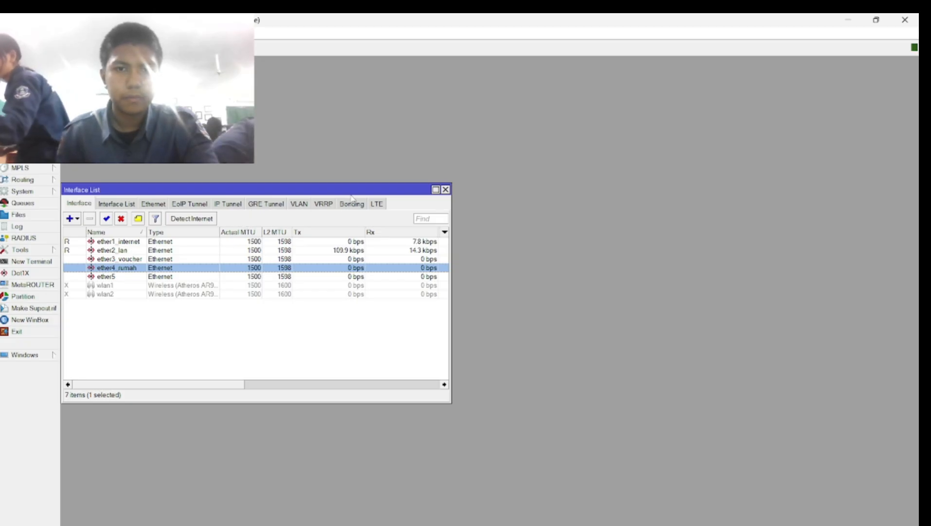
pyautogui.click(446, 190)
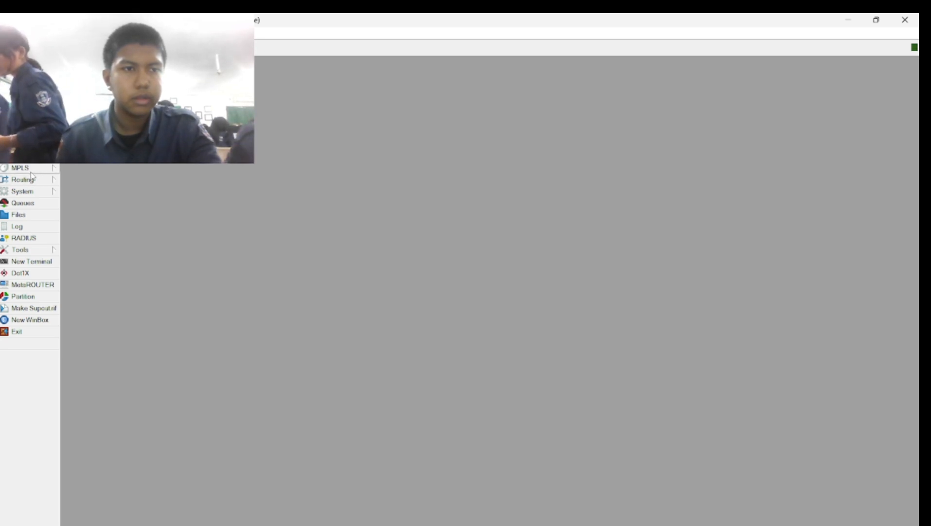
# Step: Add 8.8.8.8 and 8.8.4.4 as the router's DNS servers and apply the settings
pyautogui.click(26, 156)
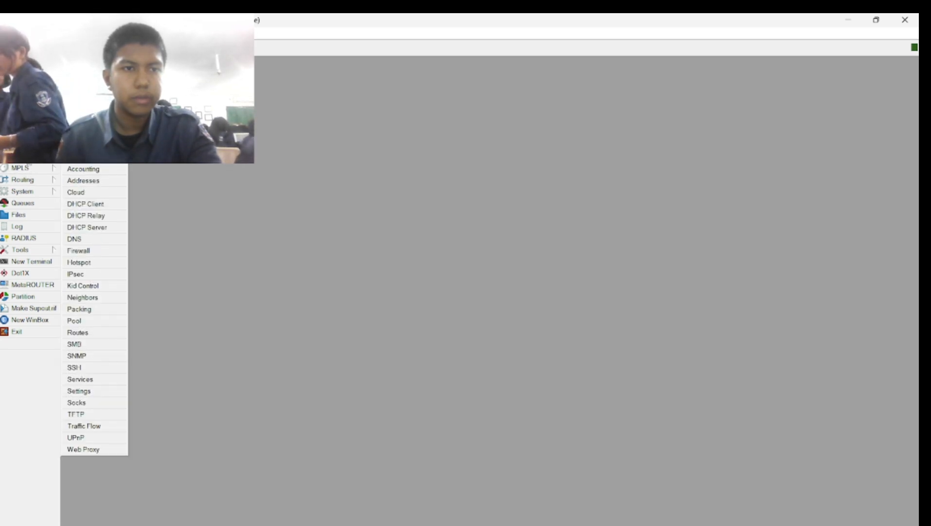
pyautogui.click(89, 239)
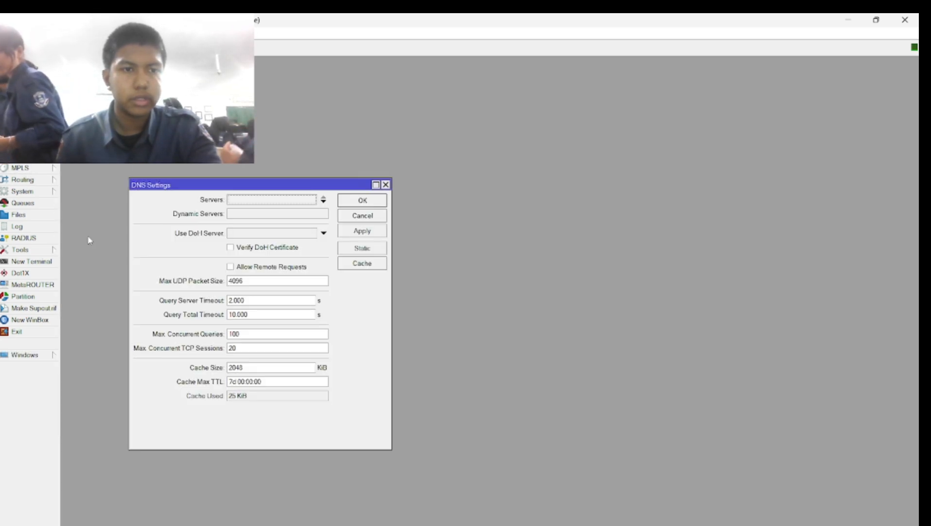
pyautogui.click(248, 198)
pyautogui.press('BackSpace')
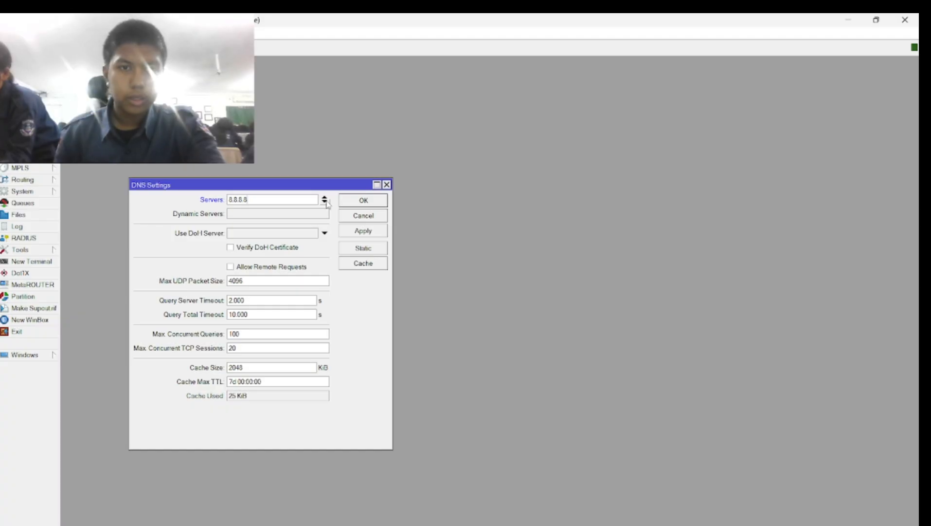
pyautogui.click(325, 202)
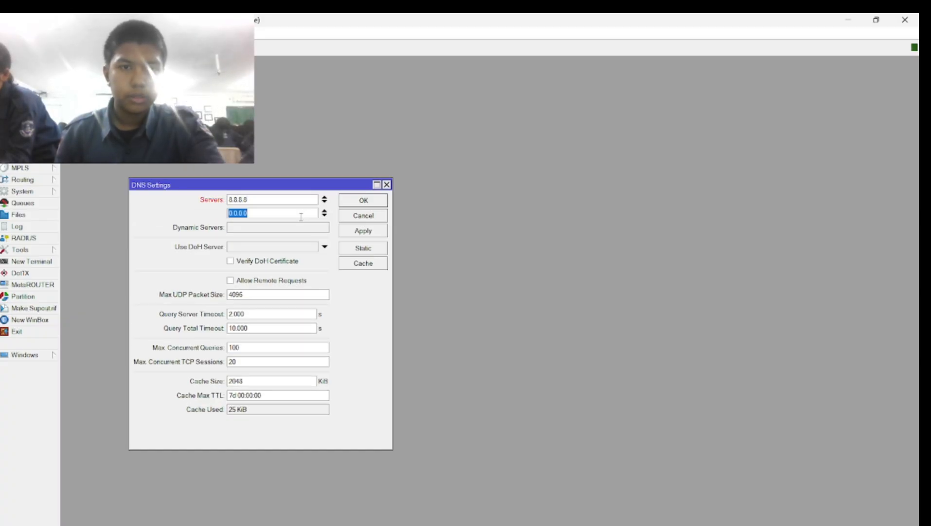
pyautogui.press('BackSpace')
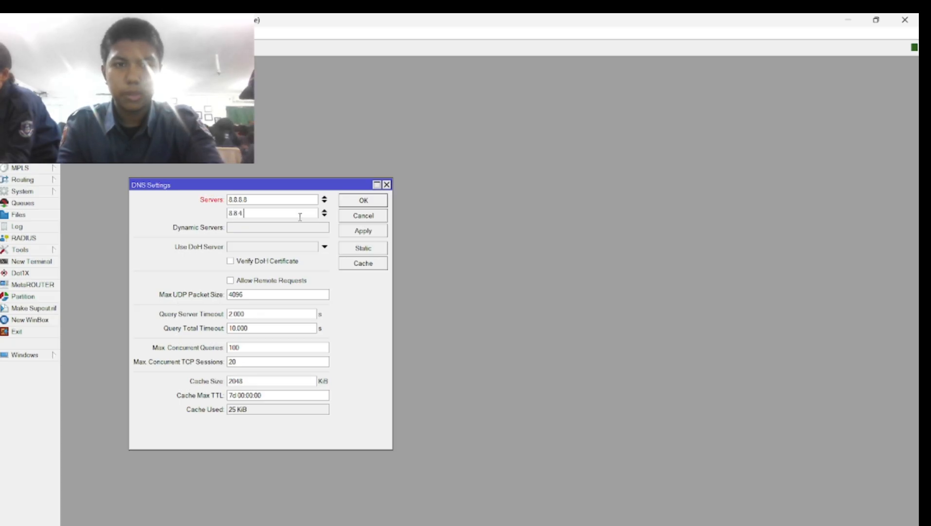
pyautogui.click(361, 229)
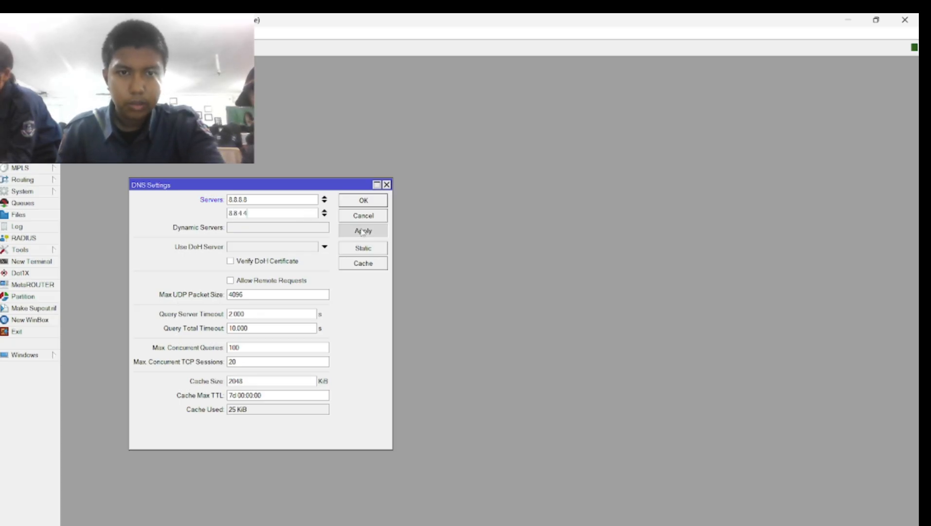
# Step: Close the DNS settings and add a DHCP client on the ether1_internet interface
pyautogui.click(358, 201)
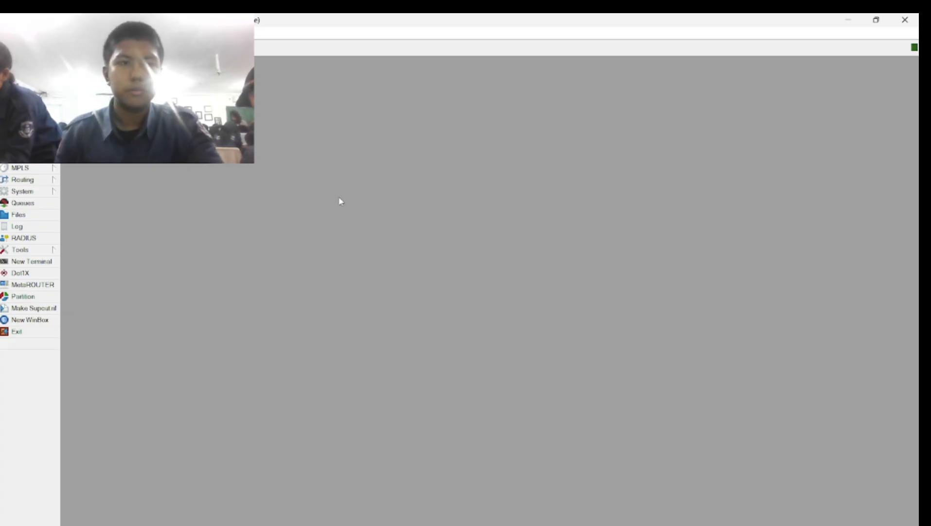
pyautogui.click(18, 156)
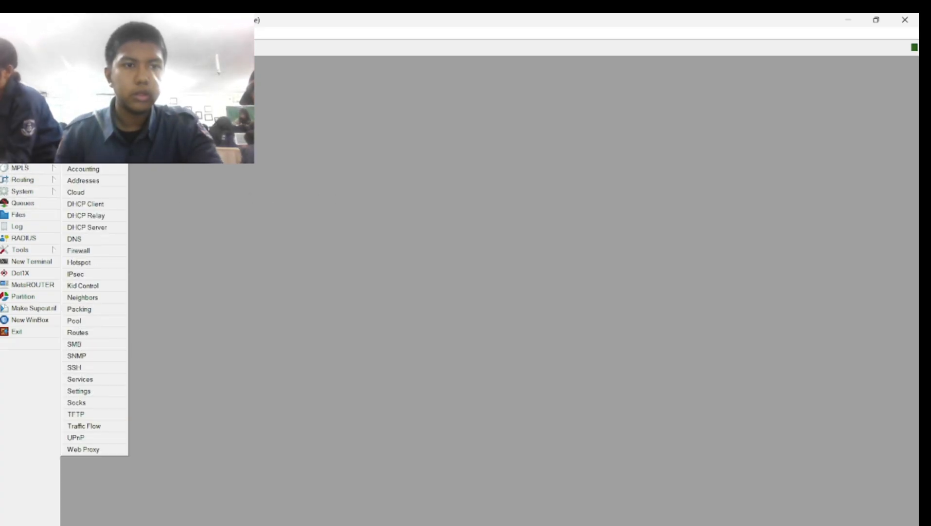
pyautogui.click(110, 204)
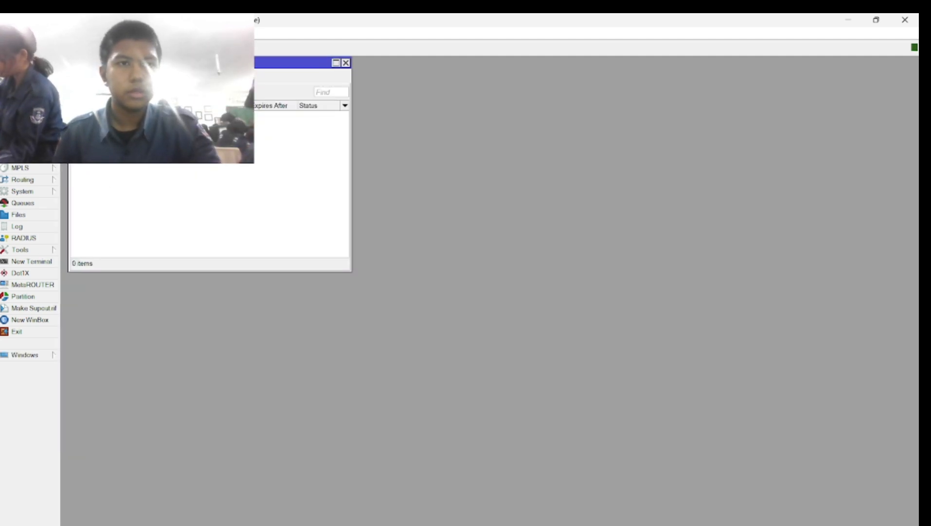
pyautogui.click(78, 92)
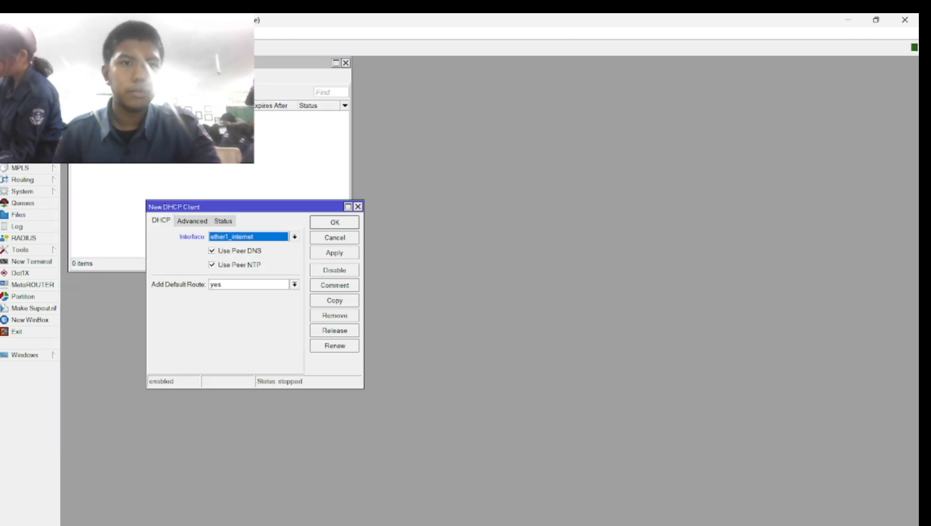
pyautogui.click(293, 237)
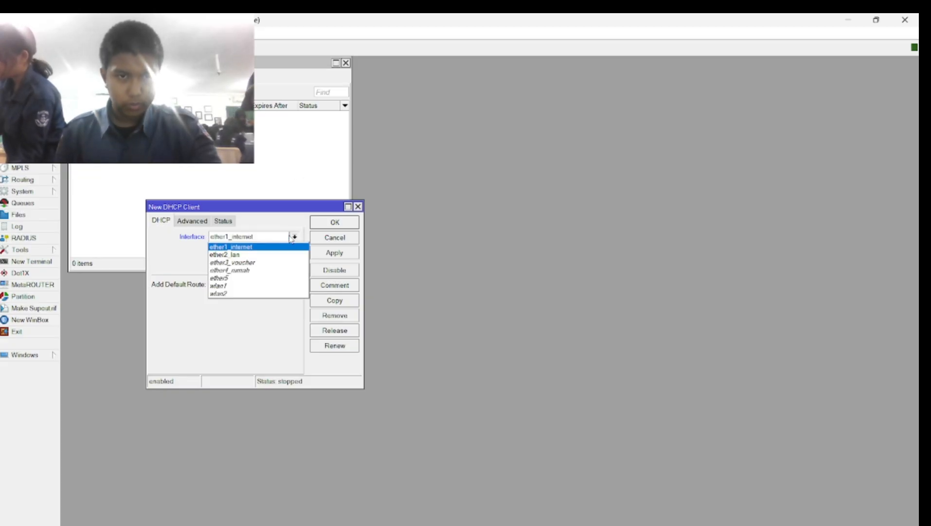
pyautogui.click(289, 246)
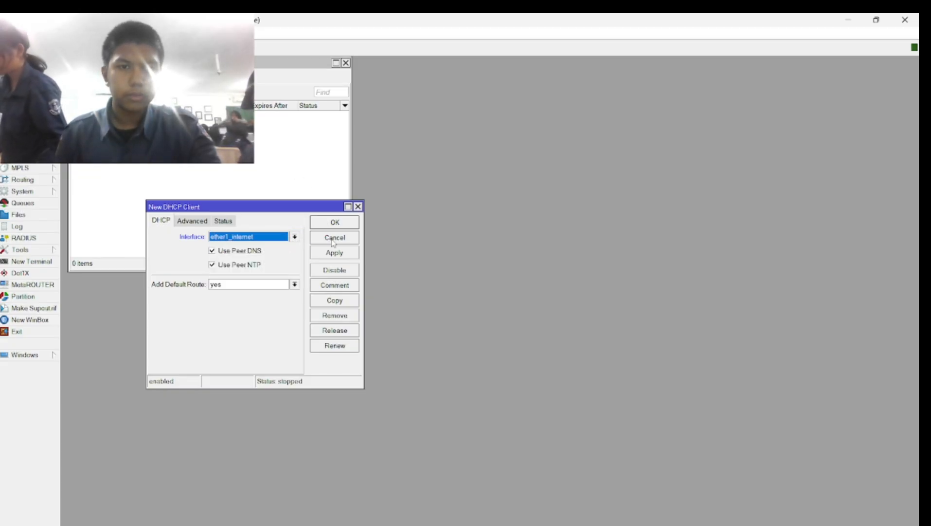
pyautogui.click(336, 254)
pyautogui.click(332, 222)
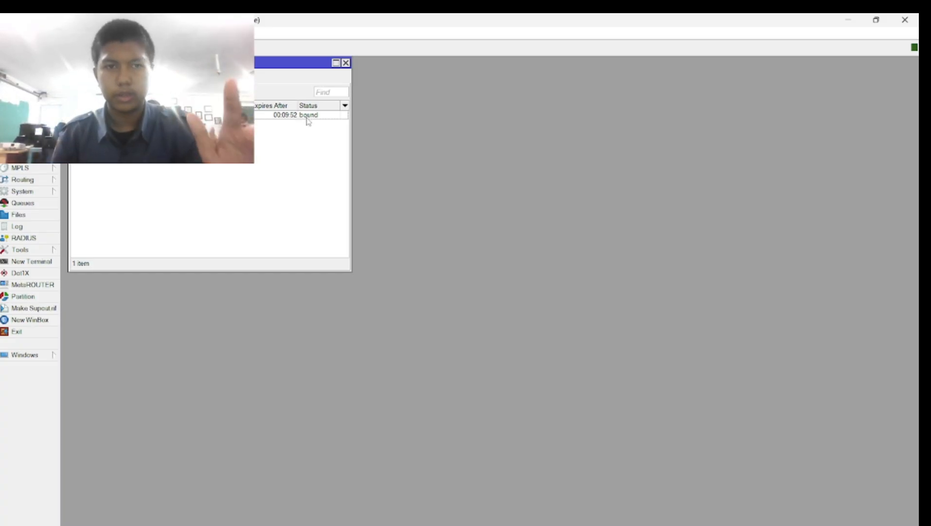
pyautogui.click(346, 62)
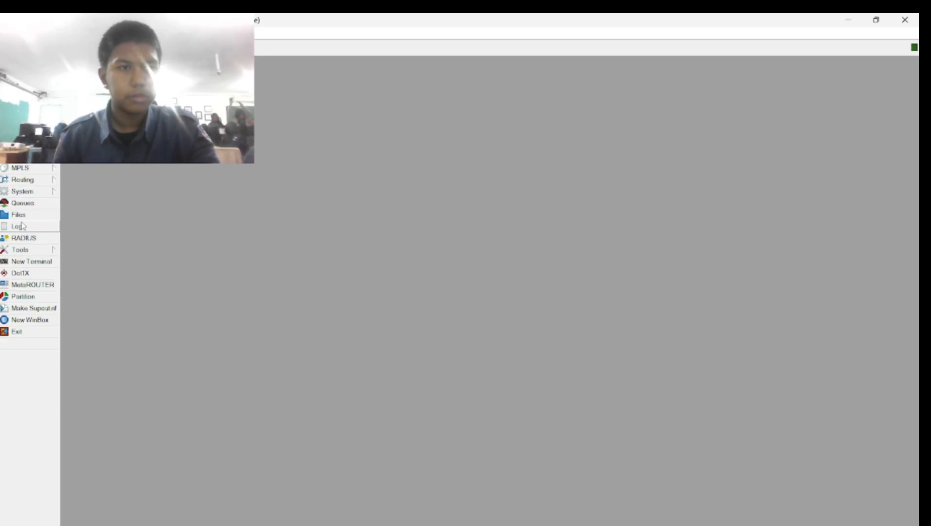
# Step: Open a terminal, decline viewing the software license, and close it without setting a new password
pyautogui.click(48, 263)
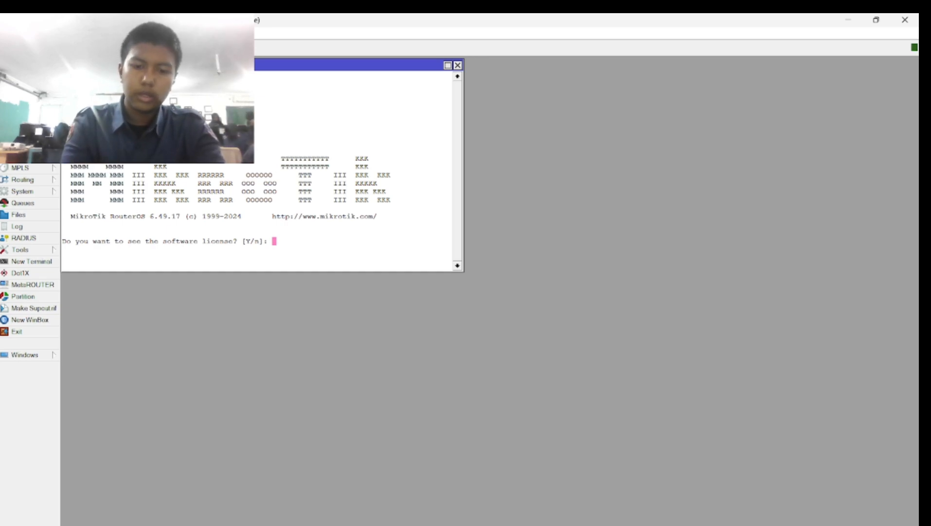
pyautogui.write('n')
pyautogui.press('Return')
pyautogui.press('Return')
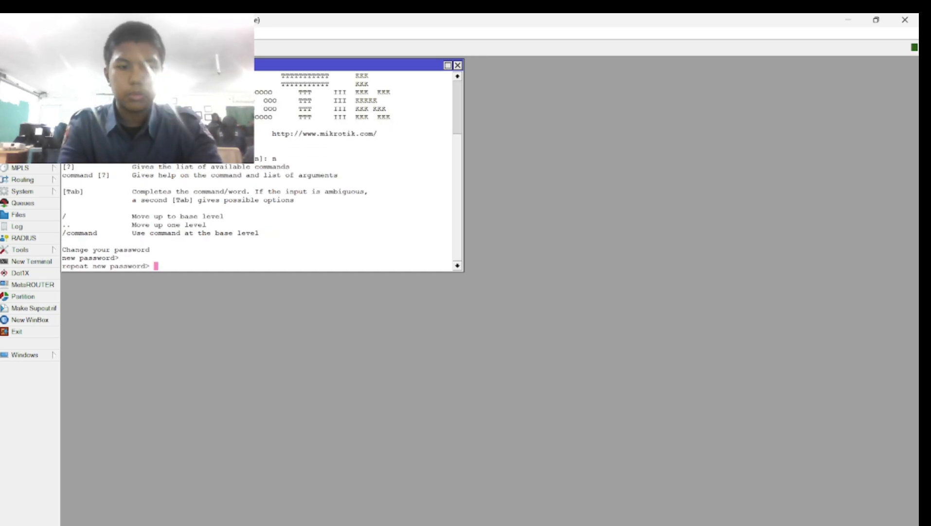
pyautogui.click(458, 66)
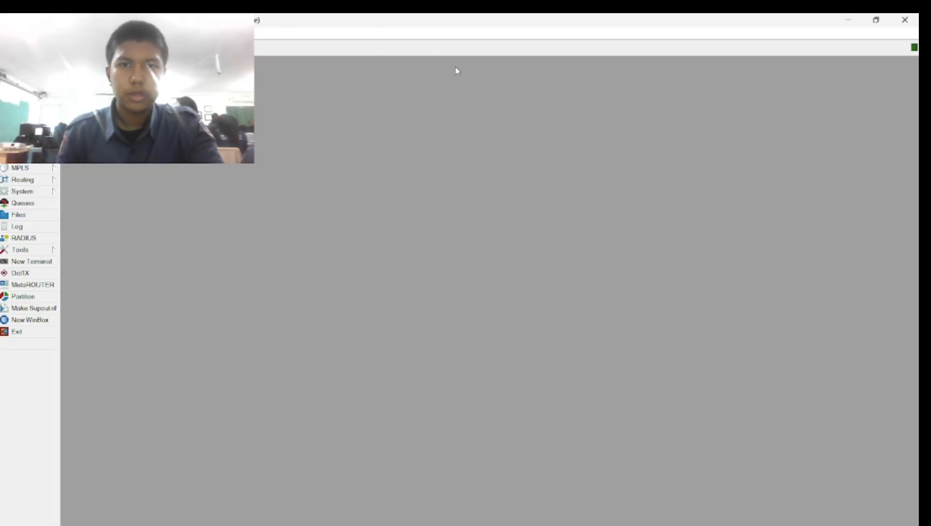
# Step: Open a new terminal and set the router's new account password, repeating it to confirm
pyautogui.click(44, 262)
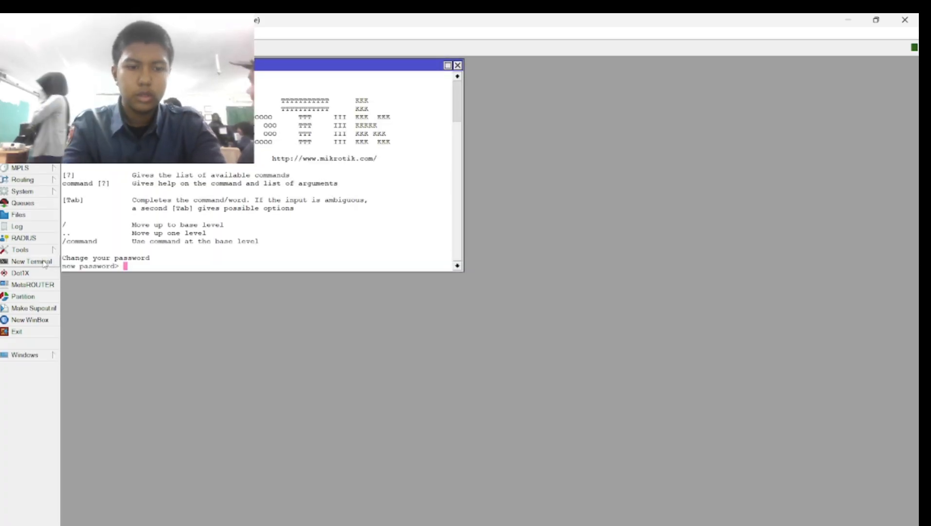
pyautogui.write('******')
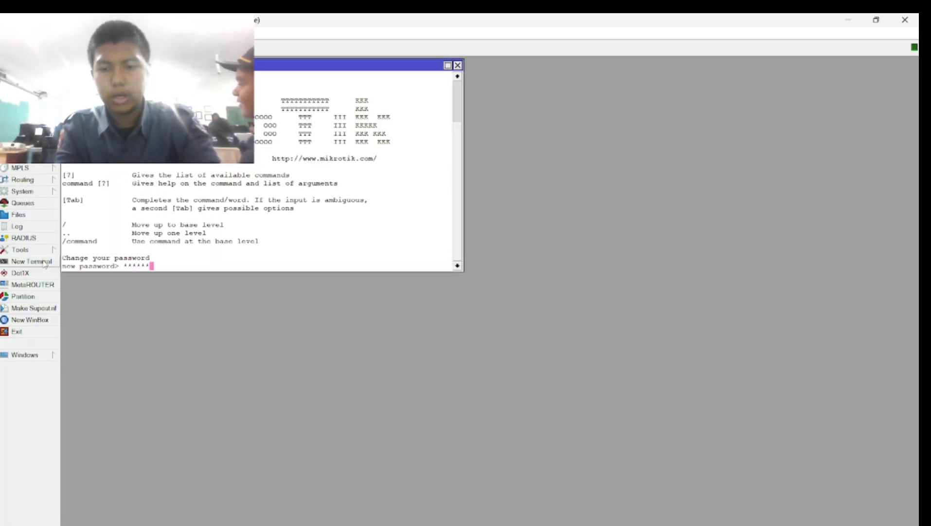
pyautogui.press('Return')
pyautogui.write('******')
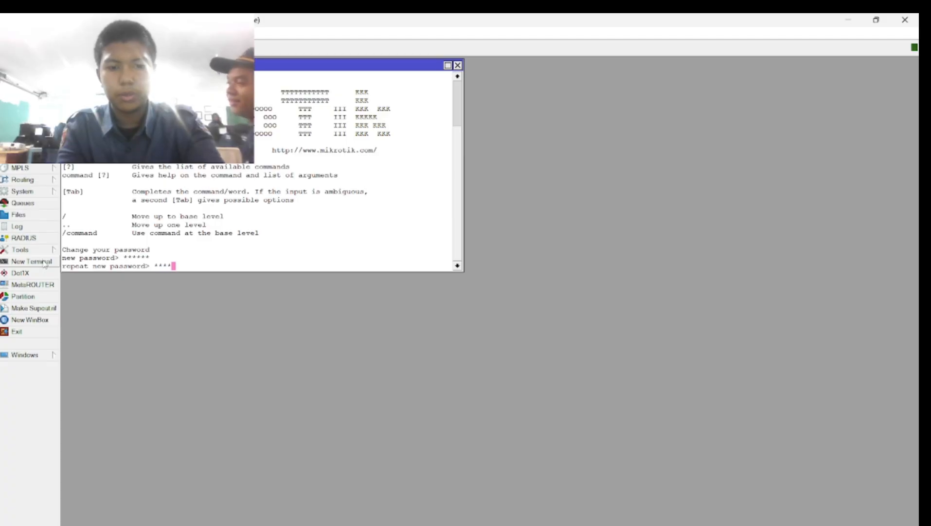
pyautogui.press('Return')
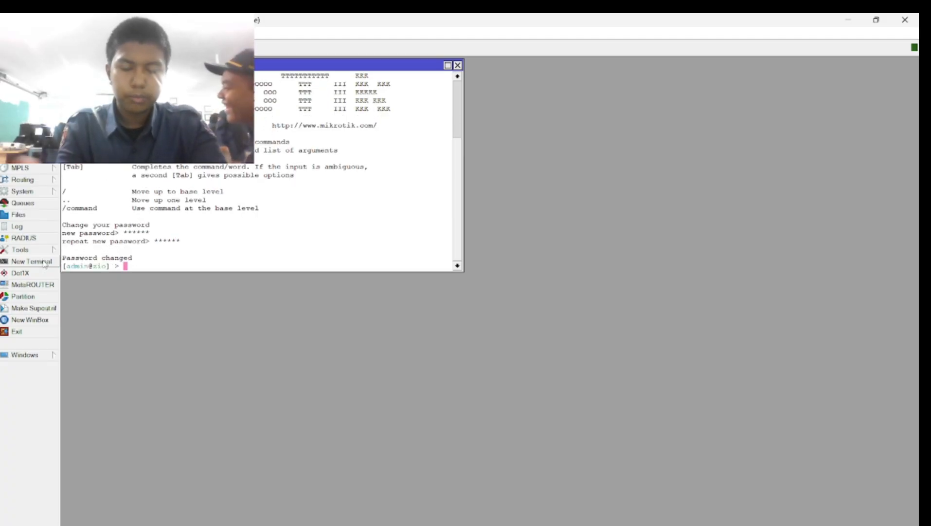
# Step: Test the internet connection by pinging google.com from the terminal, and close the terminal
pyautogui.write('pingb')
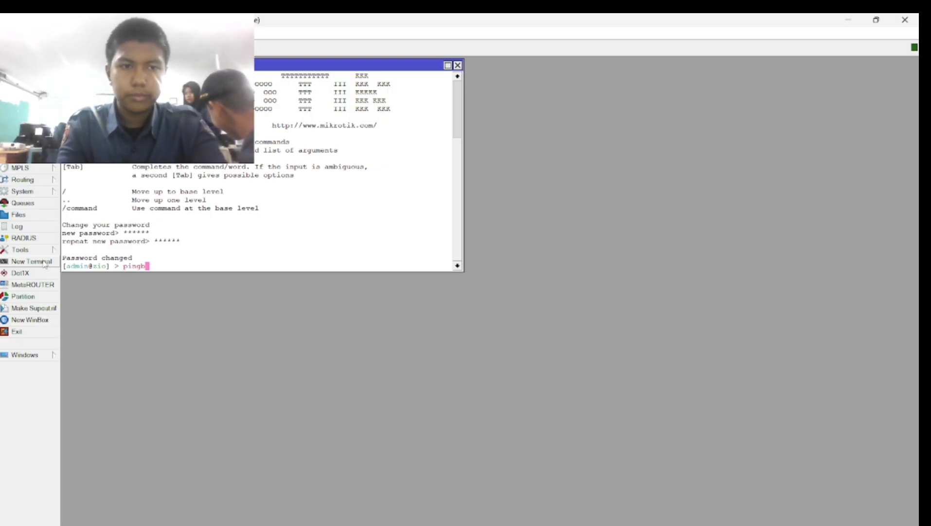
pyautogui.press('BackSpace')
pyautogui.write('googl')
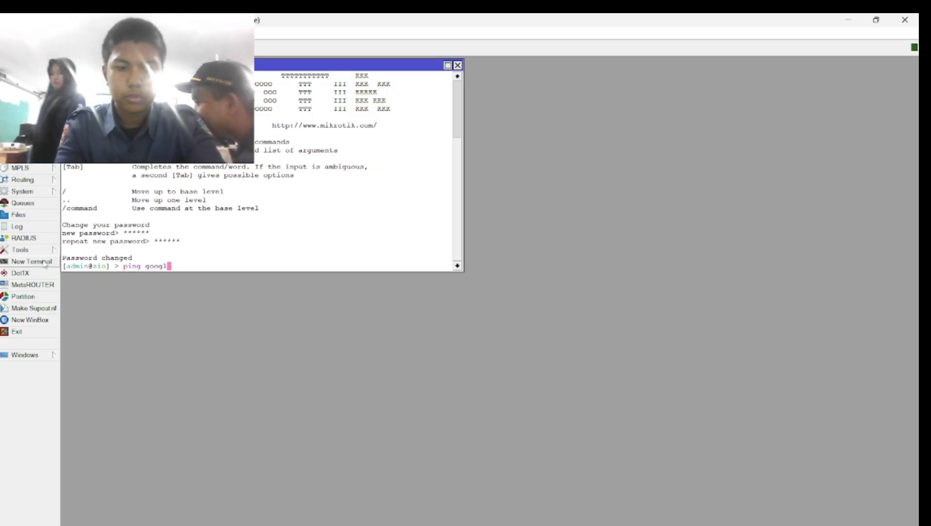
pyautogui.write('e.com')
pyautogui.press('Return')
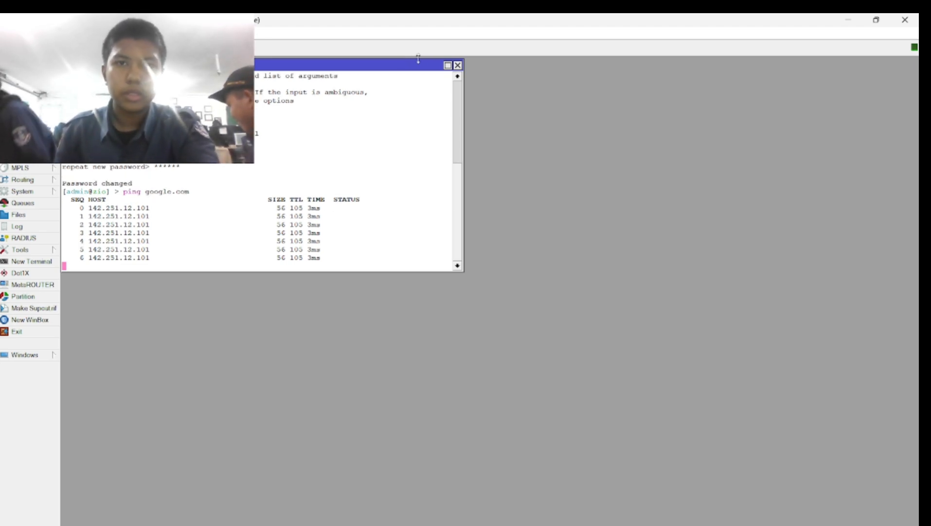
pyautogui.click(460, 66)
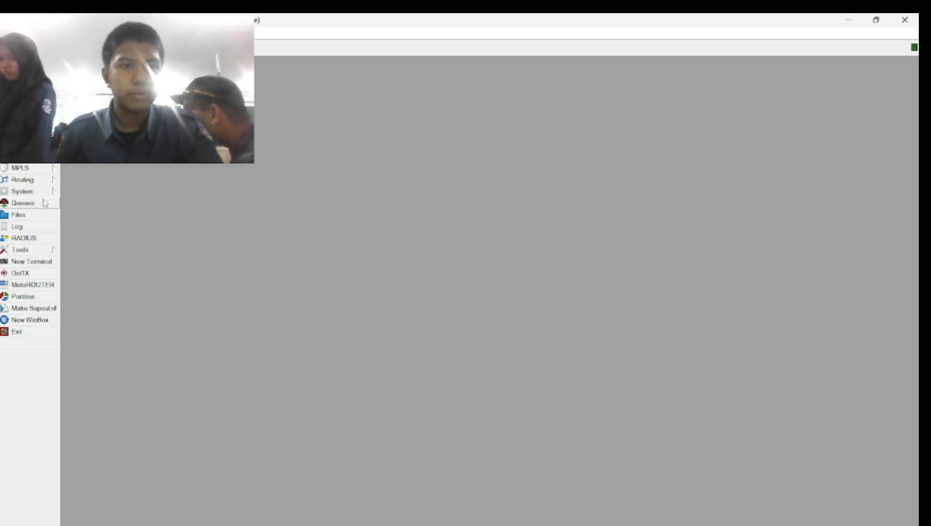
# Step: Start a new firewall NAT rule in the srcnat chain with ether1_internet as its outgoing interface
pyautogui.click(34, 156)
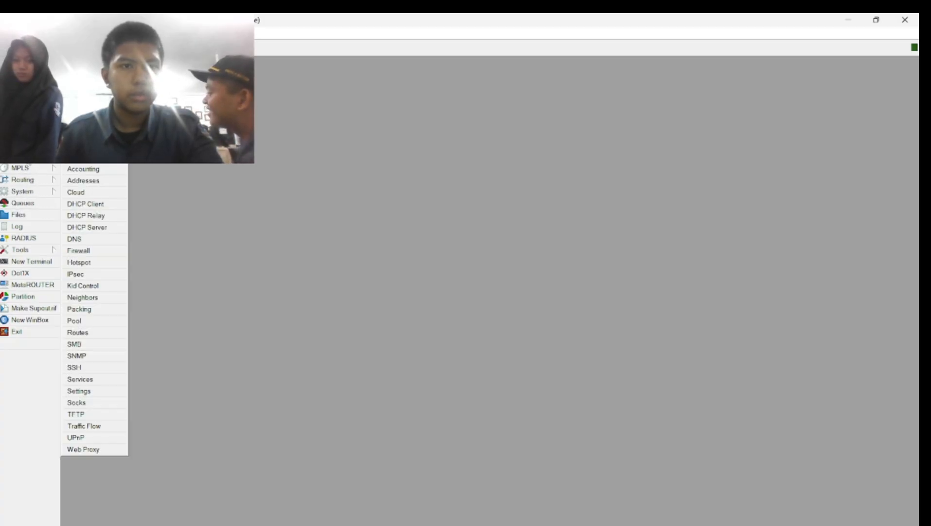
pyautogui.click(117, 251)
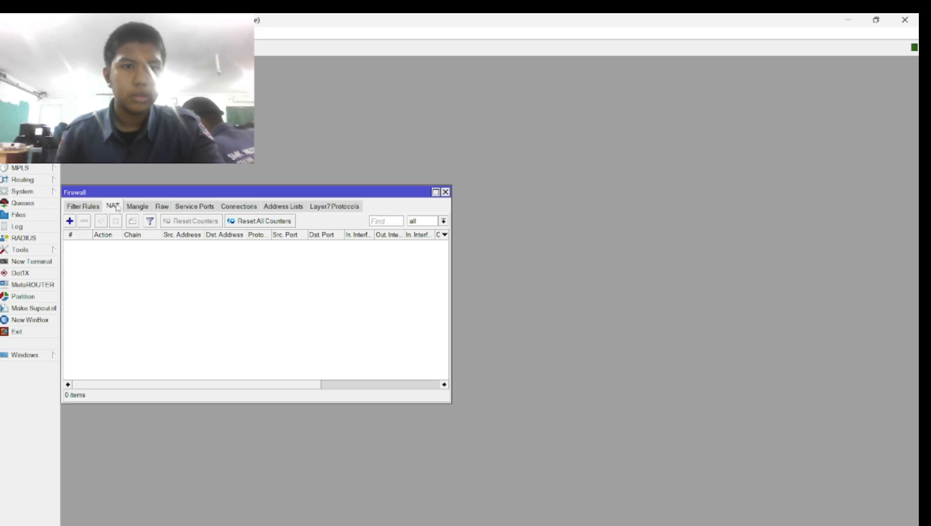
pyautogui.click(69, 222)
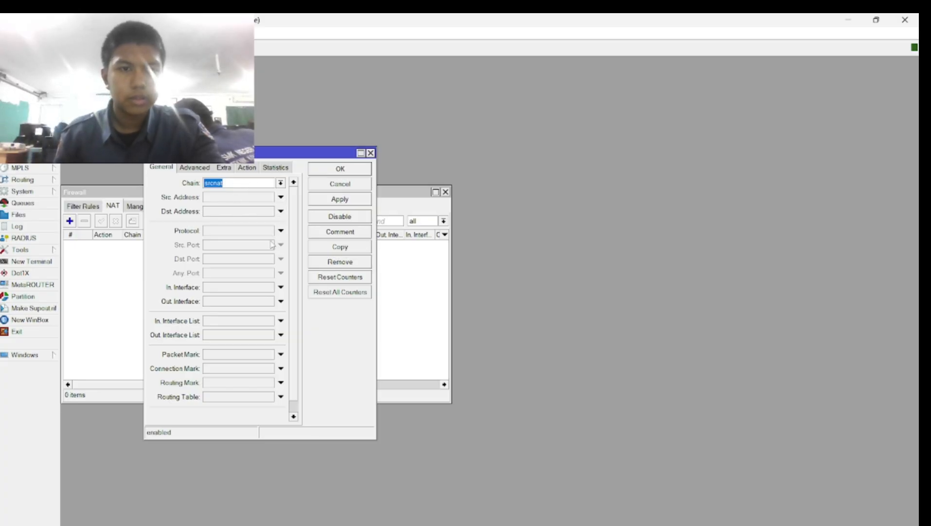
pyautogui.click(281, 300)
pyautogui.click(253, 310)
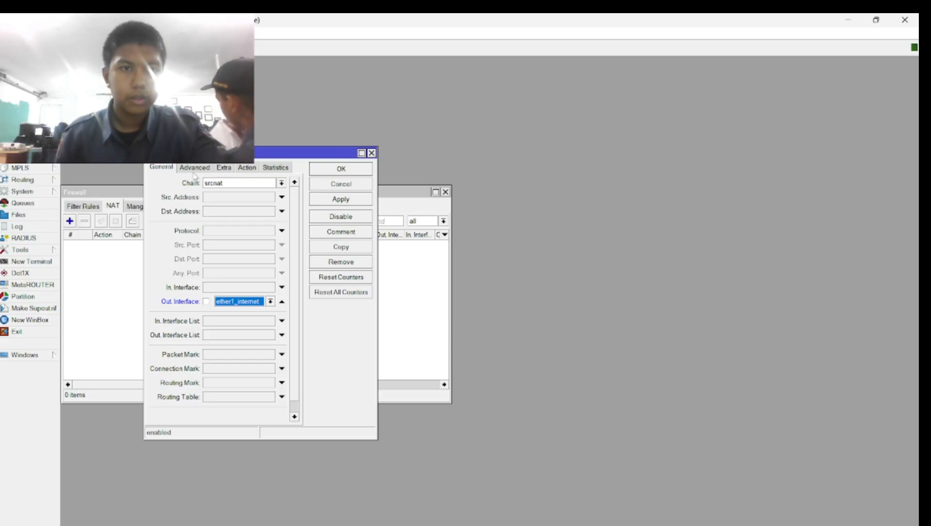
# Step: Set the NAT rule's action to masquerade, save the rule, and close the firewall window
pyautogui.click(247, 167)
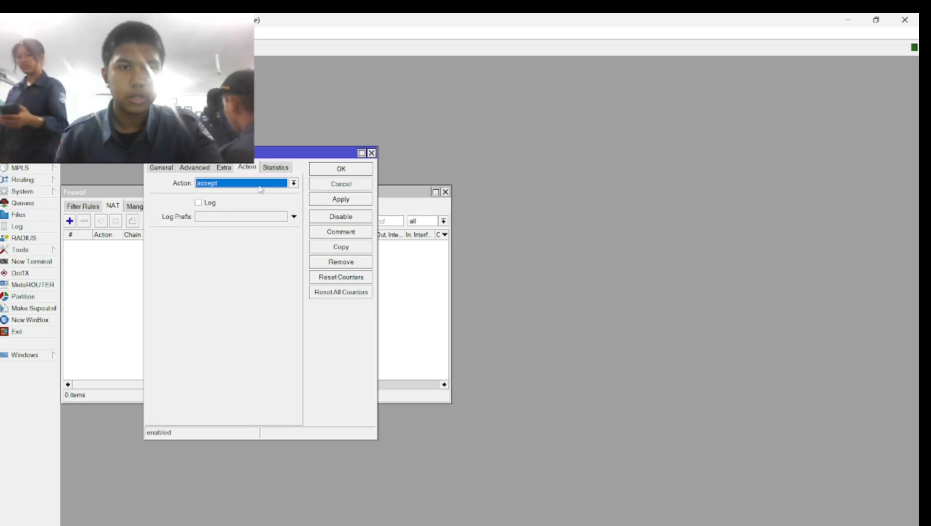
pyautogui.click(294, 183)
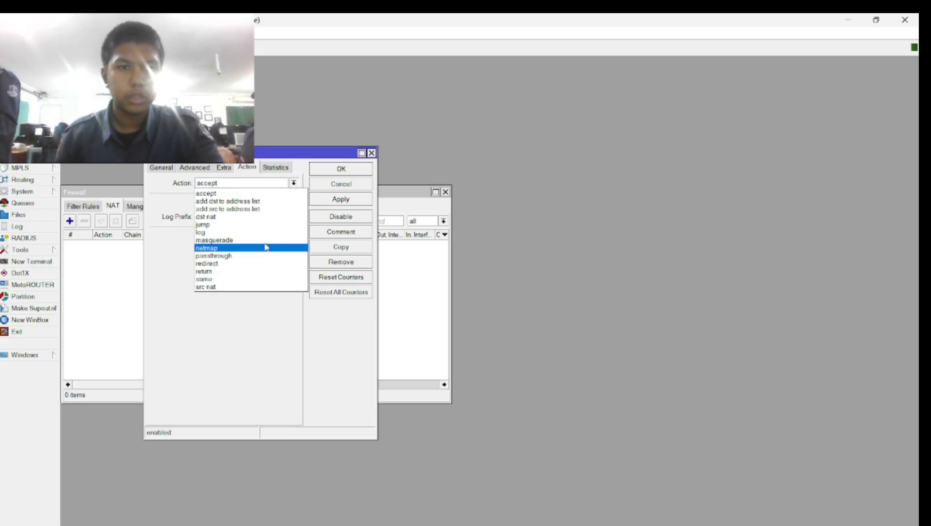
pyautogui.click(262, 239)
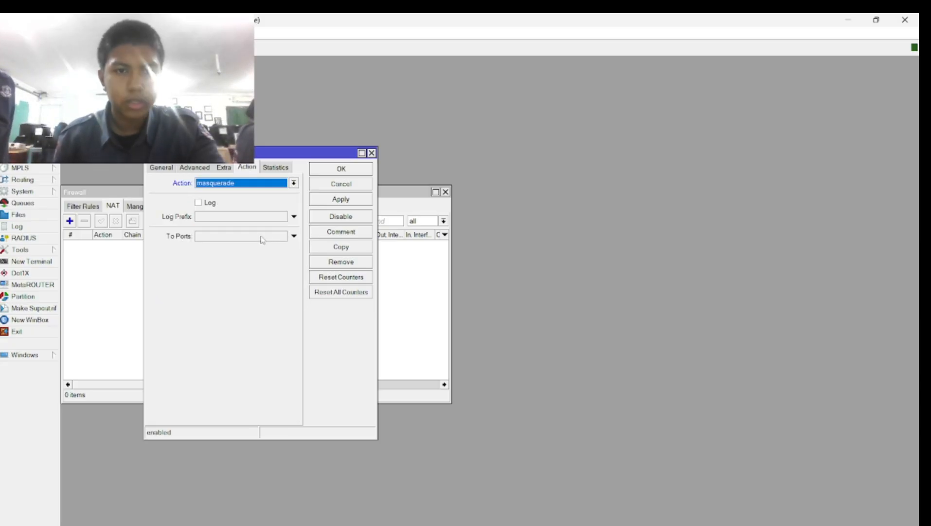
pyautogui.click(334, 199)
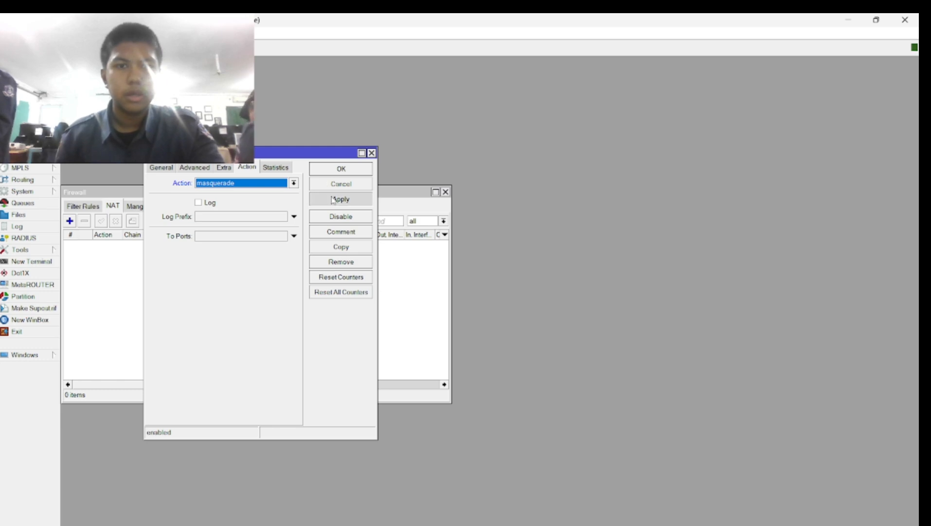
pyautogui.click(335, 169)
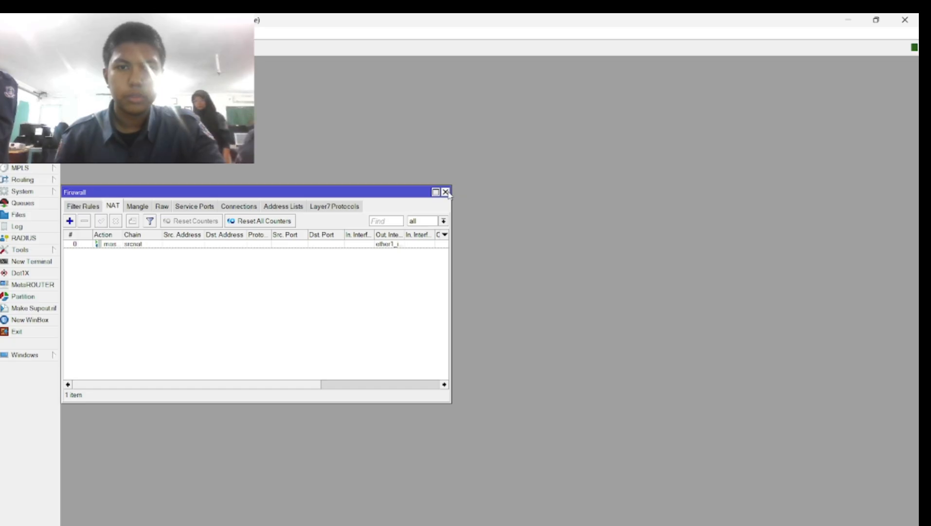
pyautogui.click(445, 192)
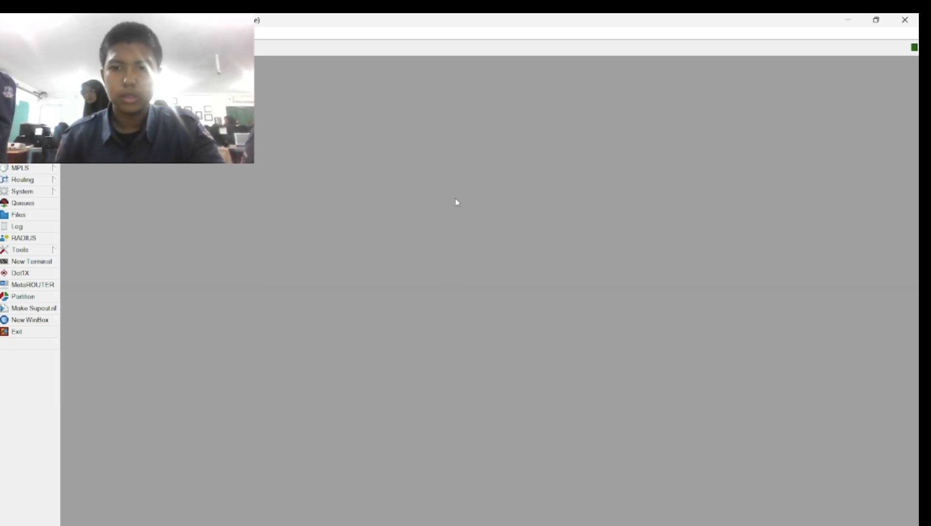
# Step: Start a new IP address entry and set its address to 10.10.10.1/24
pyautogui.click(39, 158)
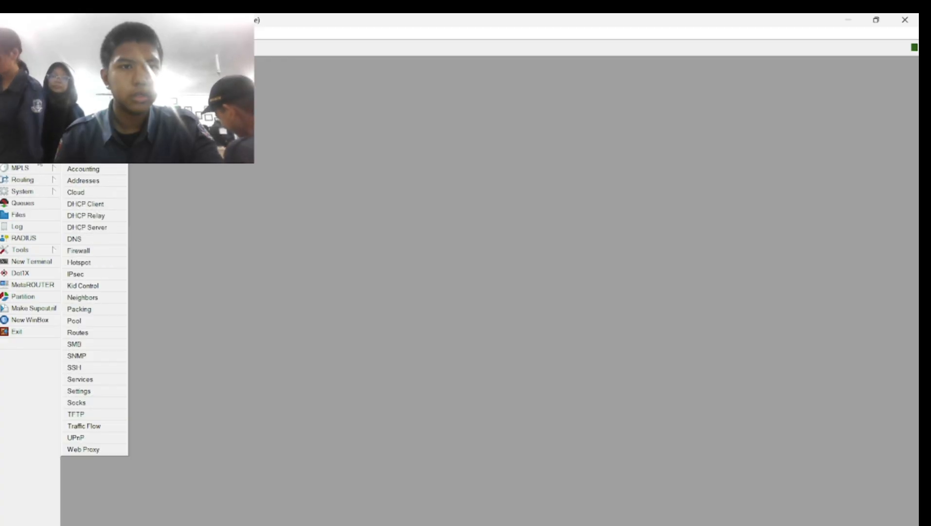
pyautogui.click(70, 180)
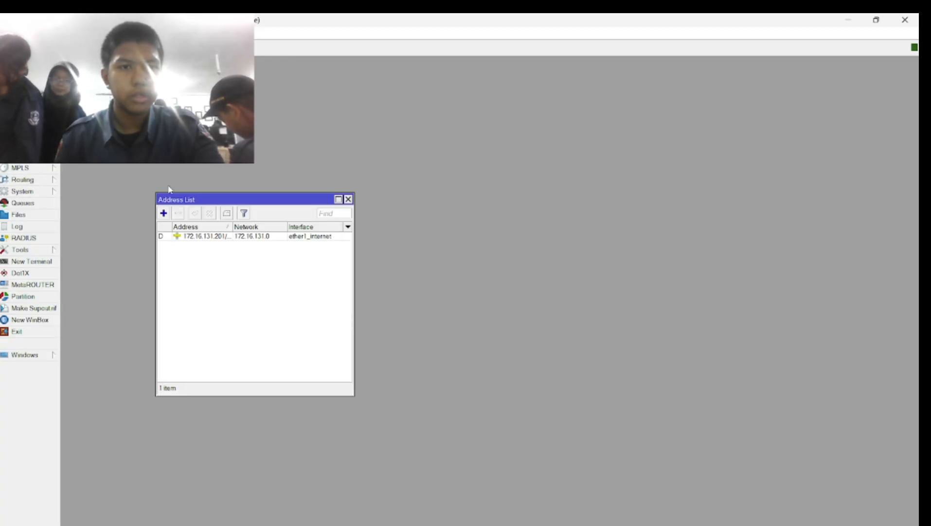
pyautogui.click(164, 214)
pyautogui.click(240, 244)
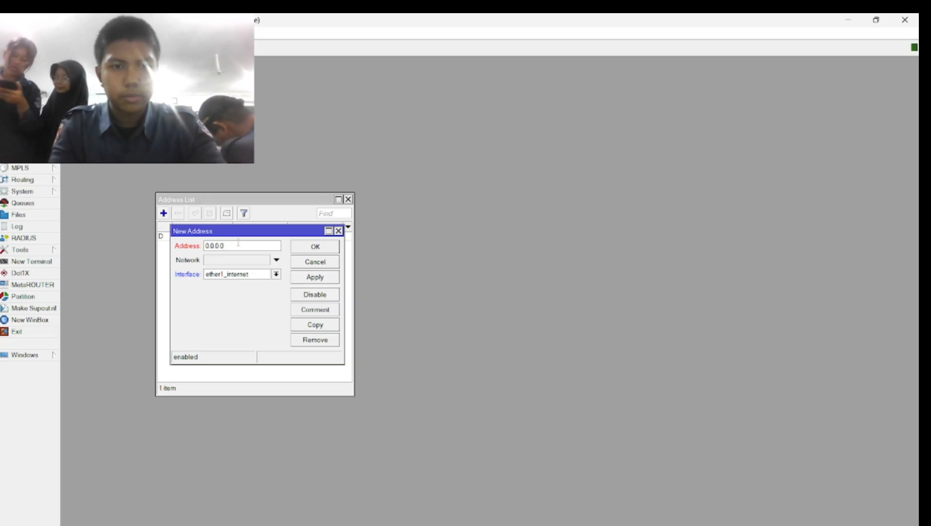
pyautogui.press('BackSpace')
pyautogui.press('BackSpace')
pyautogui.press('BackSpace')
pyautogui.press('BackSpace')
pyautogui.press('BackSpace')
pyautogui.press('BackSpace')
pyautogui.press('BackSpace')
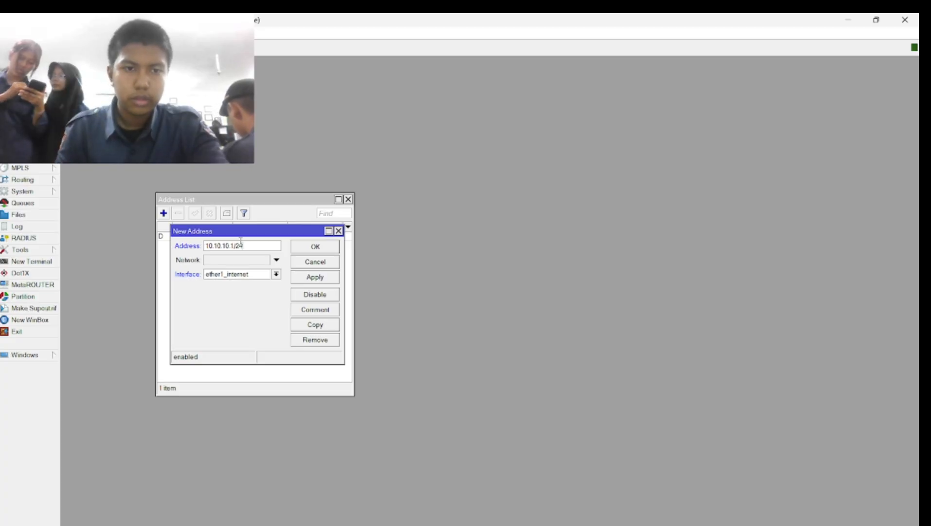
# Step: Assign the new IP address to the ether2_lan interface and save the entry
pyautogui.click(276, 274)
pyautogui.click(270, 291)
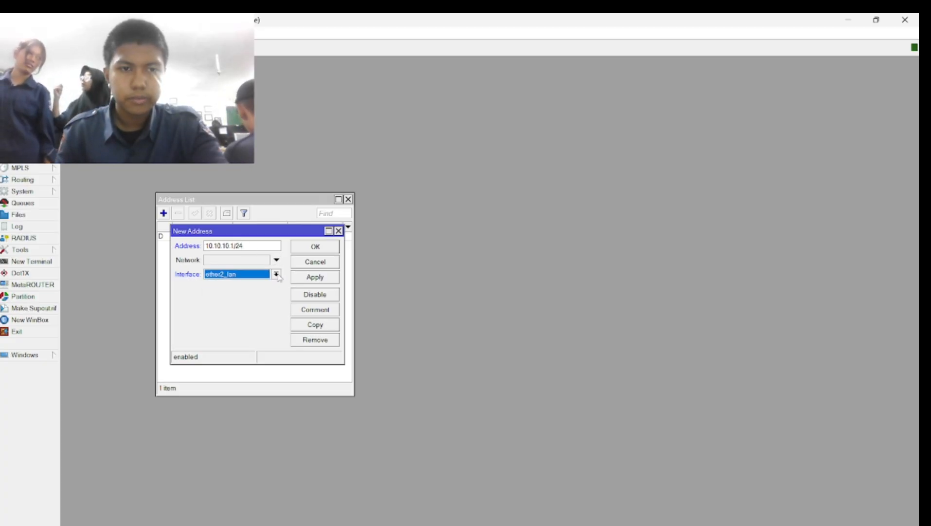
pyautogui.click(310, 276)
pyautogui.click(309, 246)
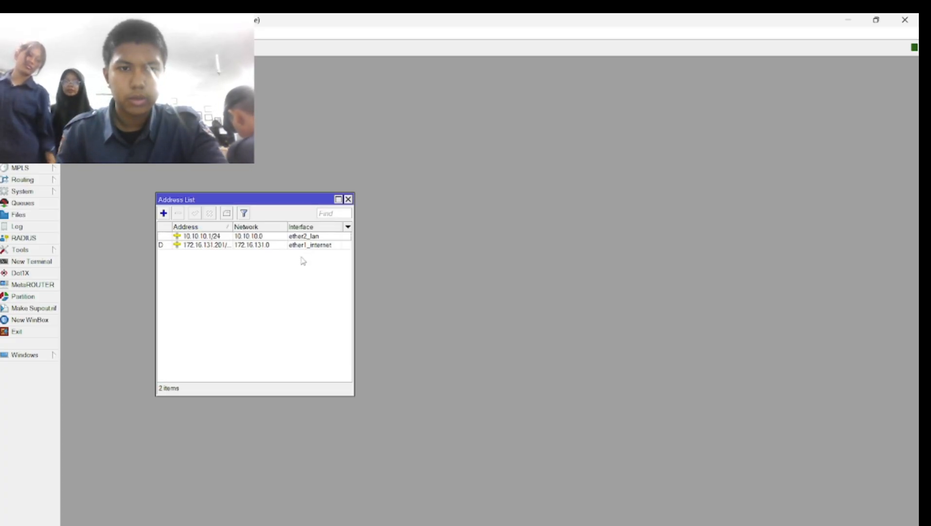
# Step: Add the IP address 20.20.20.1/24 on the ether3_voucher interface and save the entry
pyautogui.click(164, 214)
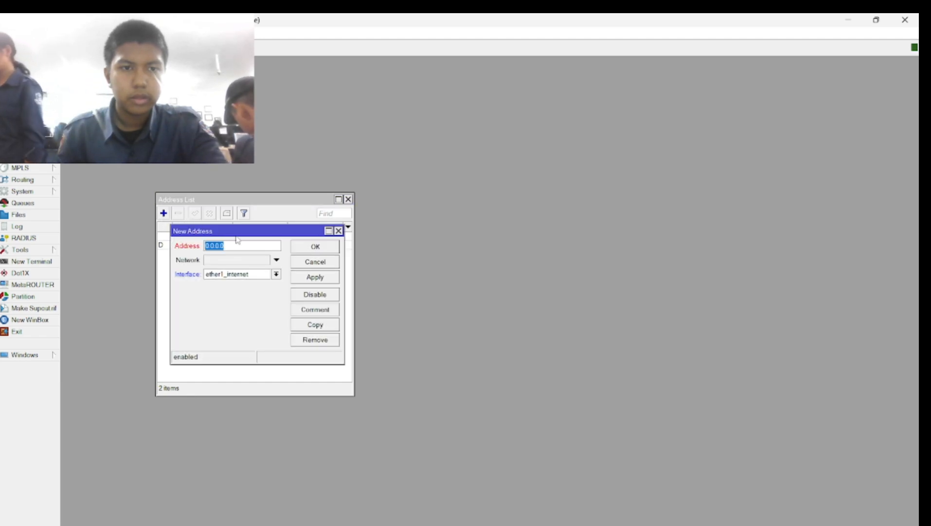
pyautogui.press('BackSpace')
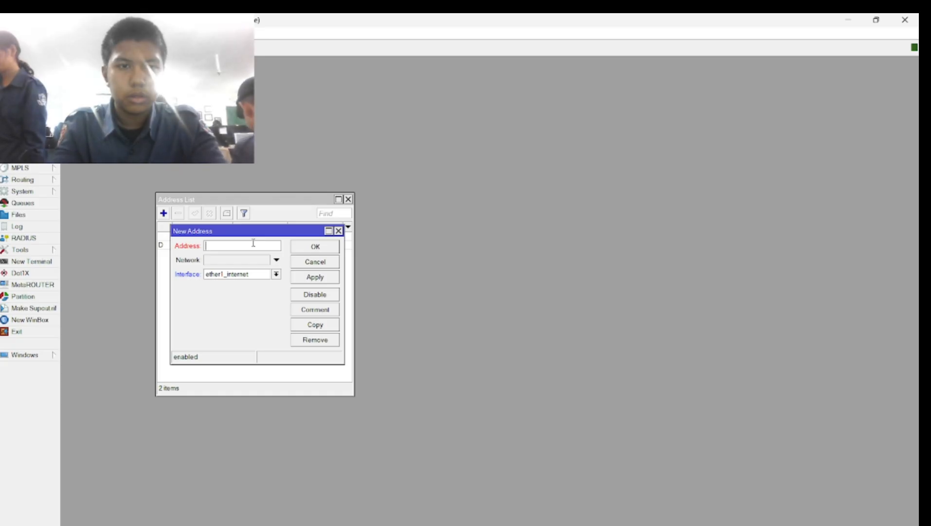
pyautogui.write('20.20.')
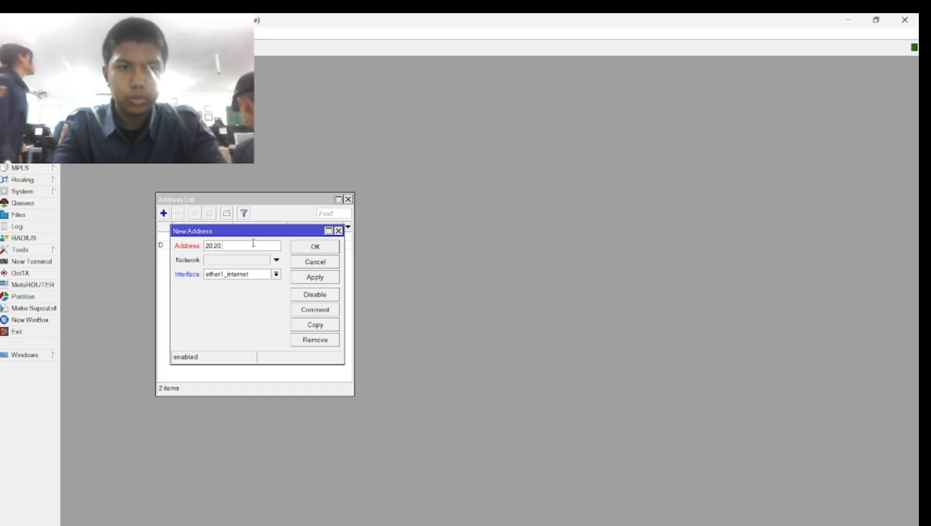
pyautogui.write('20.1/')
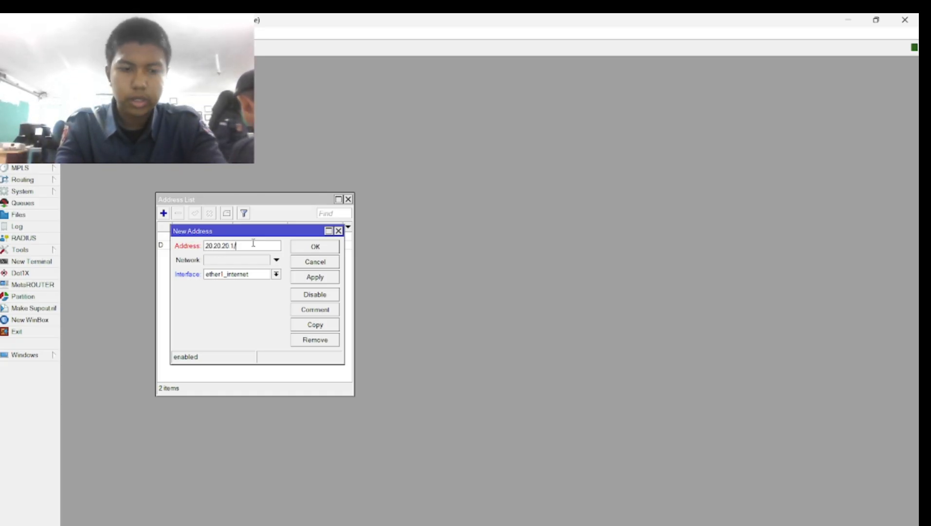
pyautogui.write('24')
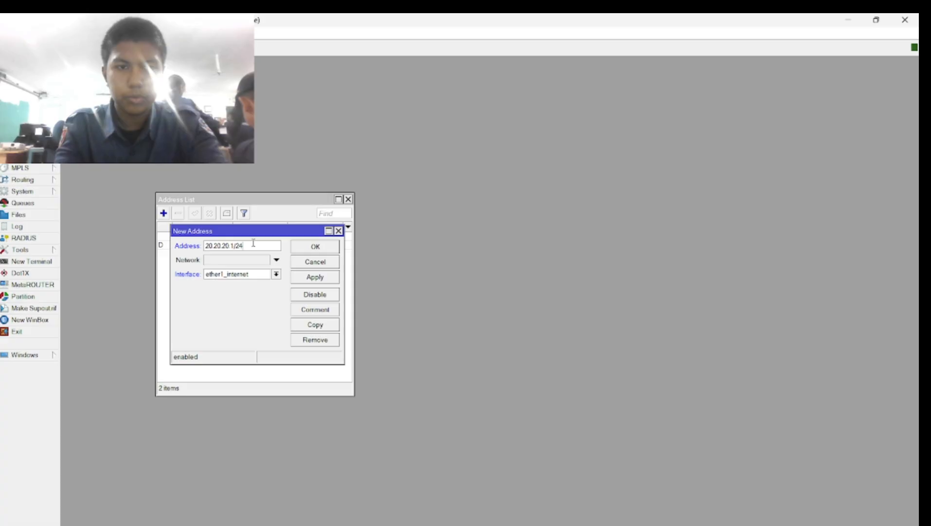
pyautogui.click(277, 274)
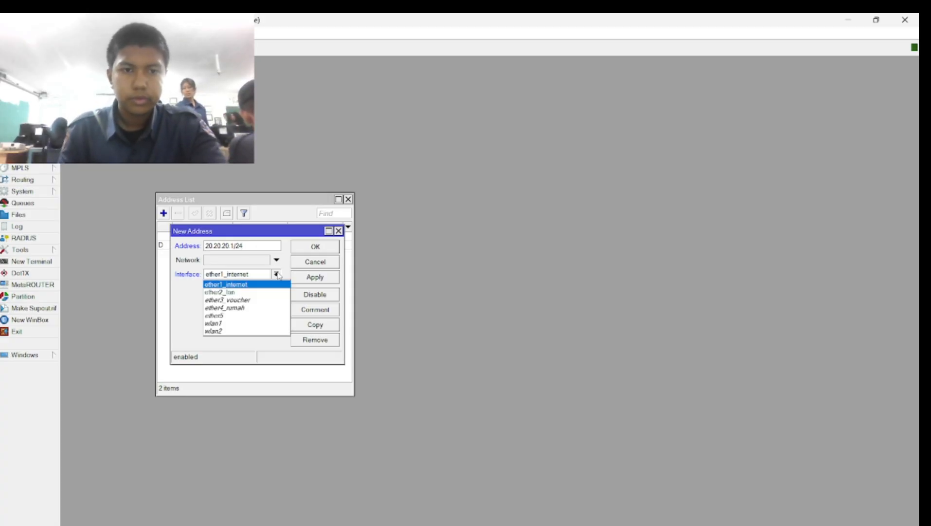
pyautogui.click(279, 301)
pyautogui.click(329, 277)
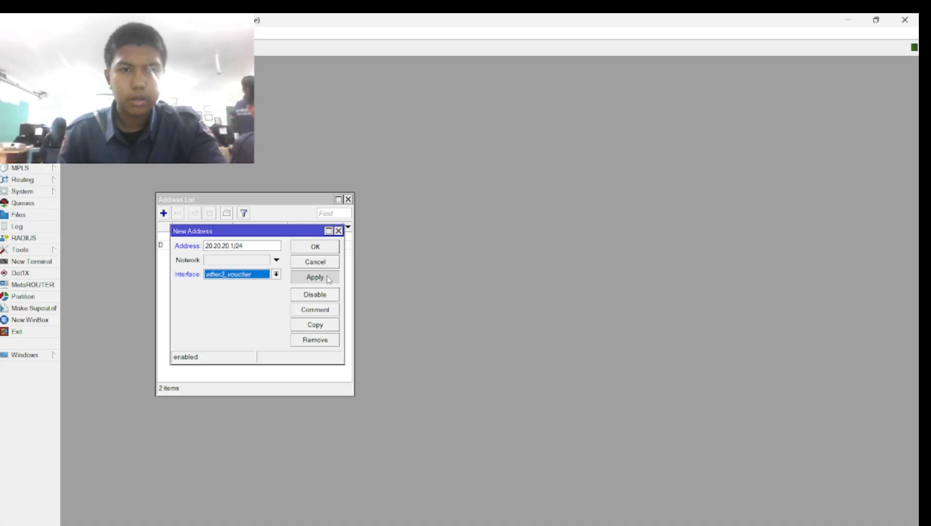
pyautogui.click(315, 247)
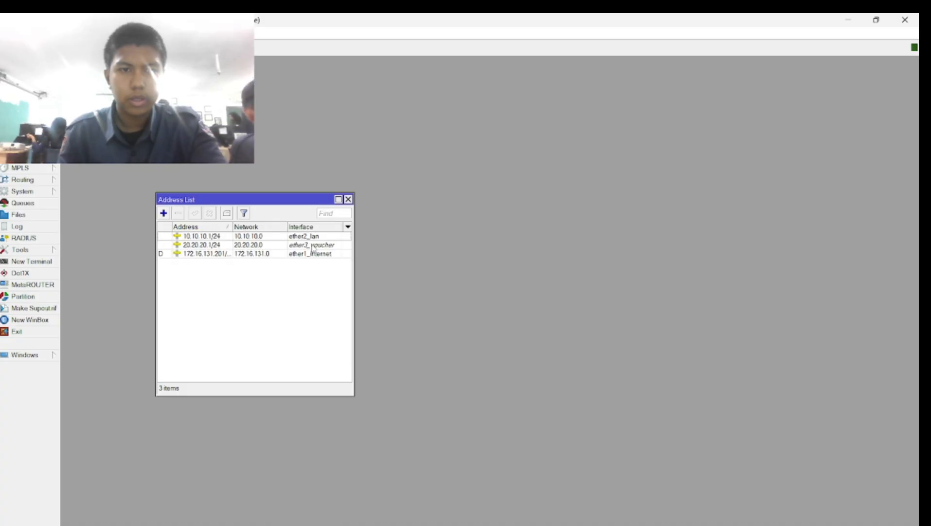
# Step: Add the IP address 30.30.30.1/24 on the ether4_rumah interface, save the entry, and close the address list
pyautogui.click(163, 213)
pyautogui.press('BackSpace')
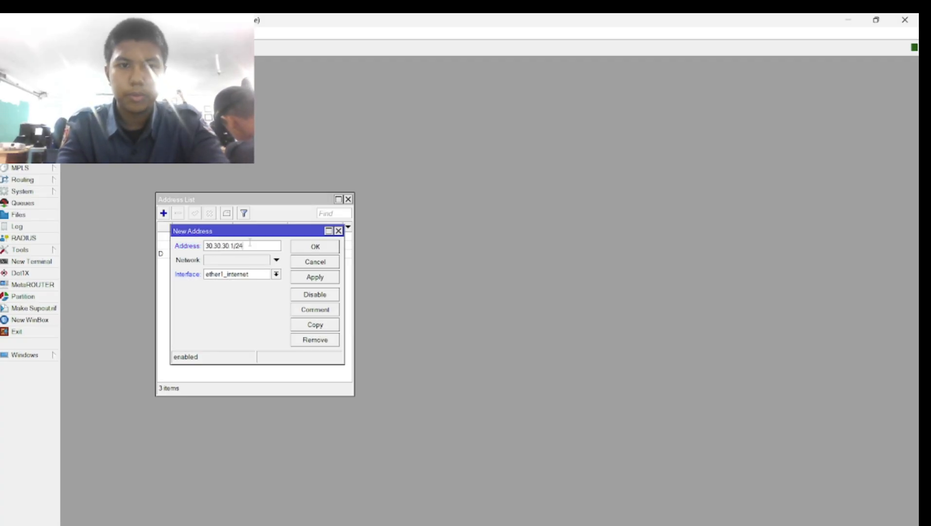
pyautogui.click(279, 274)
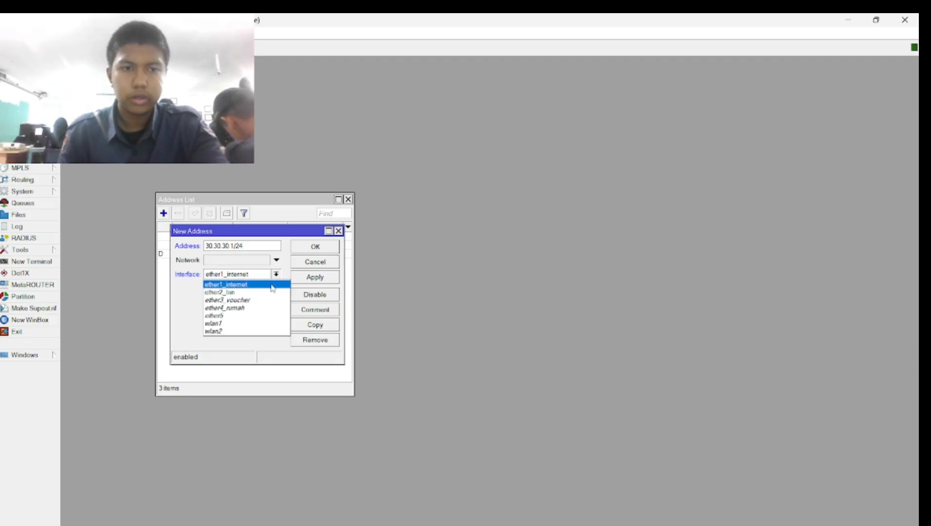
pyautogui.click(251, 312)
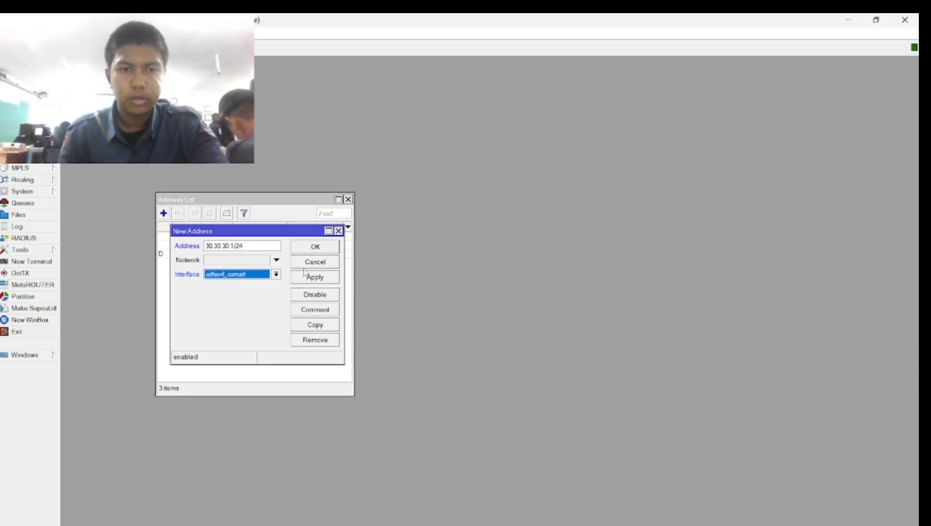
pyautogui.click(308, 276)
pyautogui.click(303, 247)
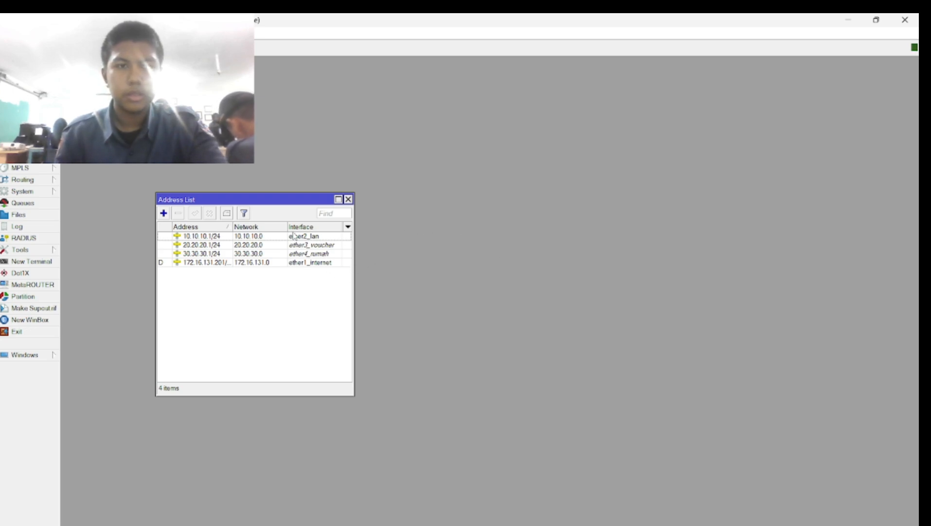
pyautogui.click(348, 200)
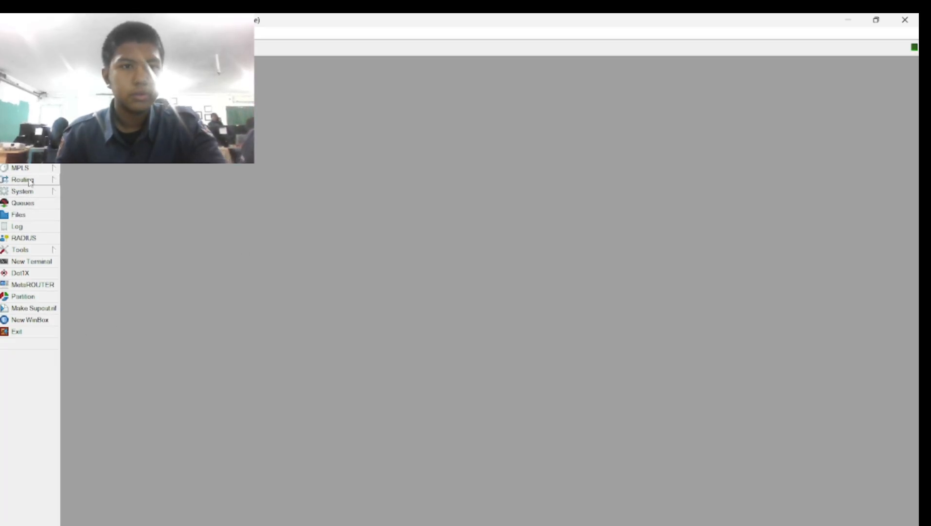
# Step: Set up a DHCP server on the ether2_lan interface with address space 10.10.10.0/24, accepting all other suggested settings
pyautogui.click(31, 164)
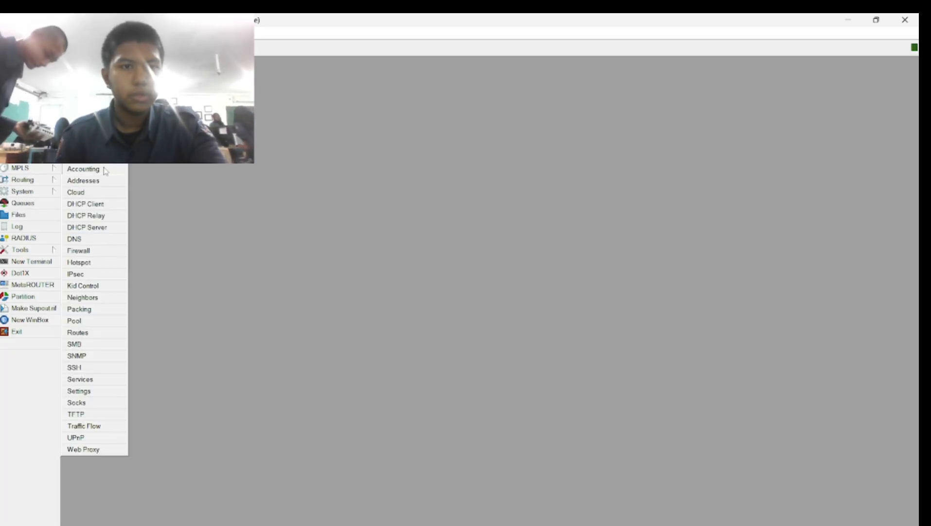
pyautogui.click(108, 230)
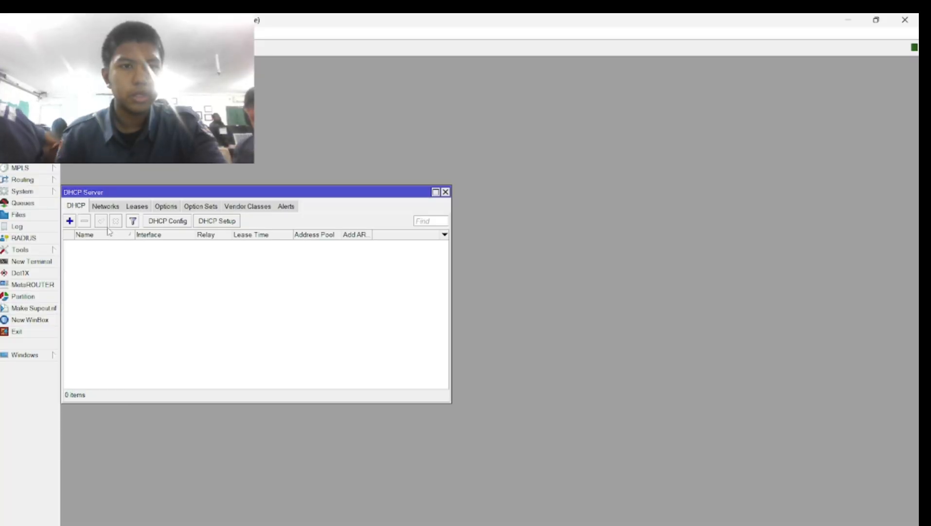
pyautogui.click(225, 221)
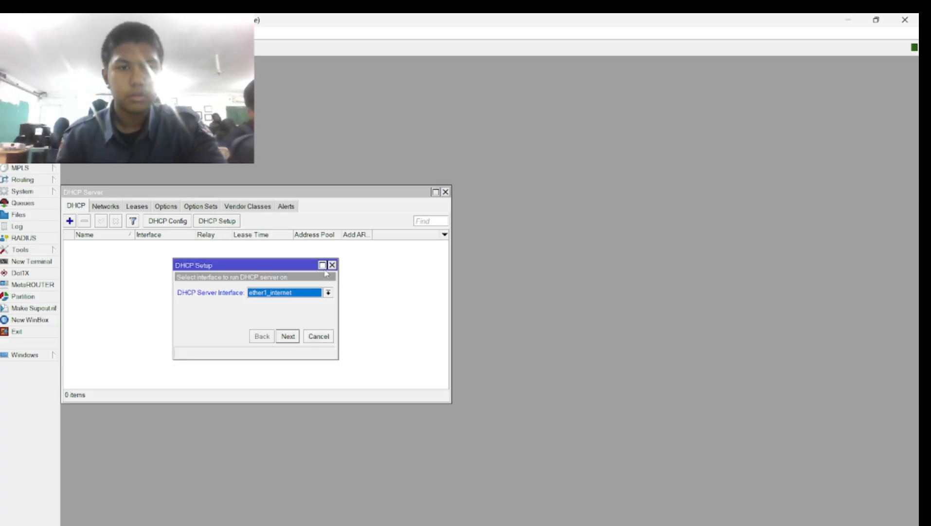
pyautogui.click(329, 293)
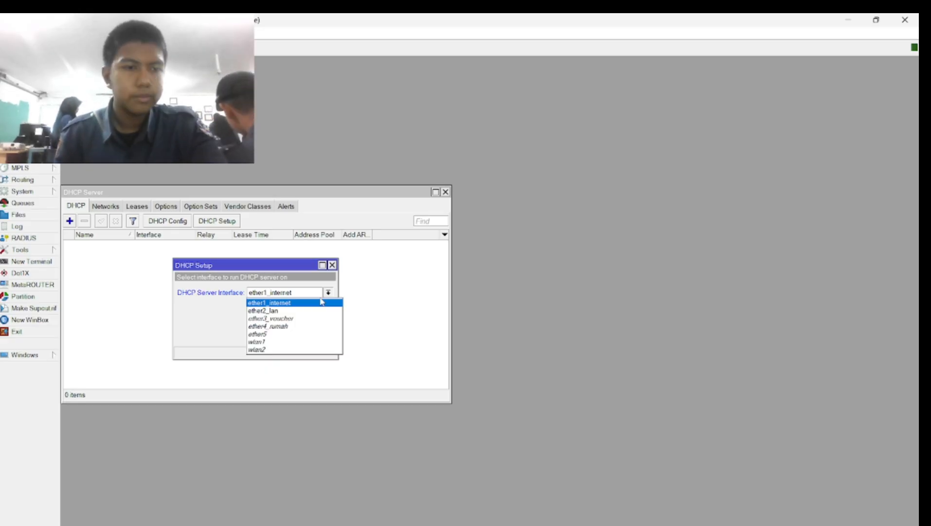
pyautogui.click(284, 311)
pyautogui.click(286, 338)
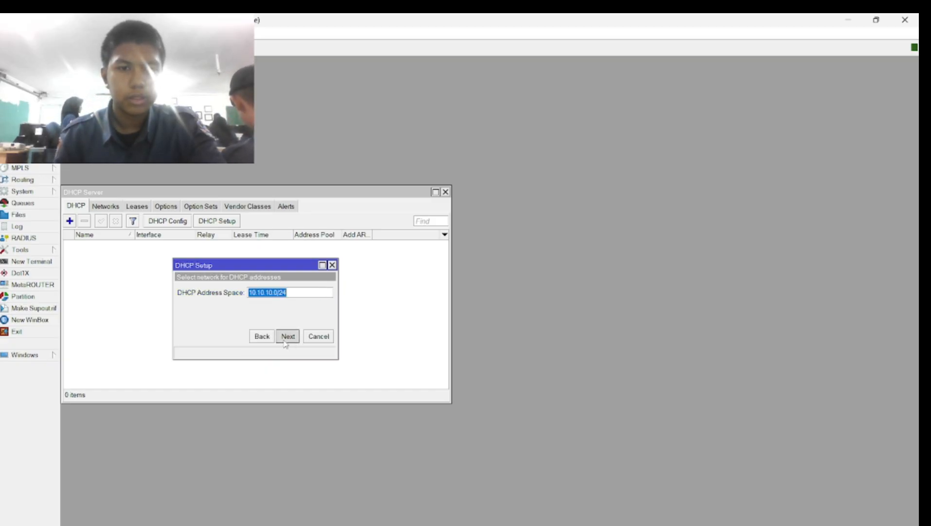
pyautogui.click(286, 337)
pyautogui.click(286, 338)
pyautogui.click(287, 338)
pyautogui.click(286, 338)
pyautogui.click(286, 338)
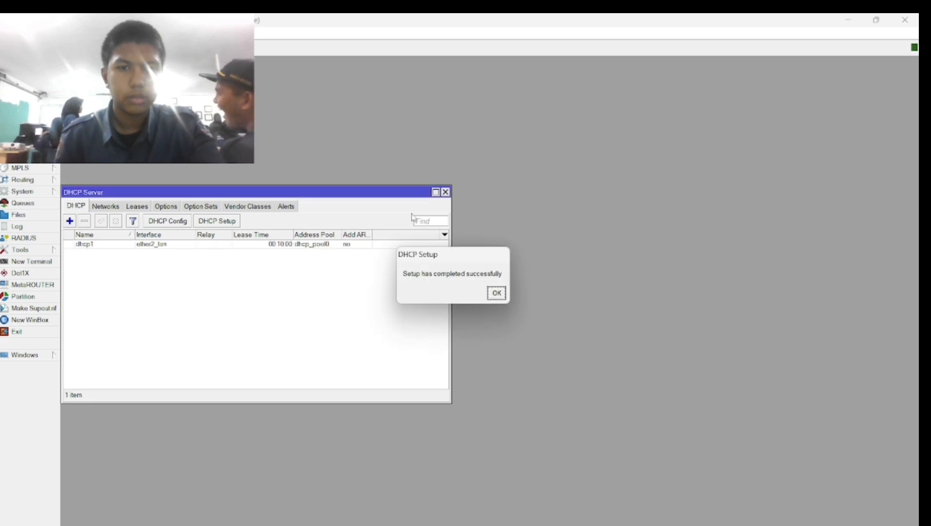
pyautogui.click(493, 291)
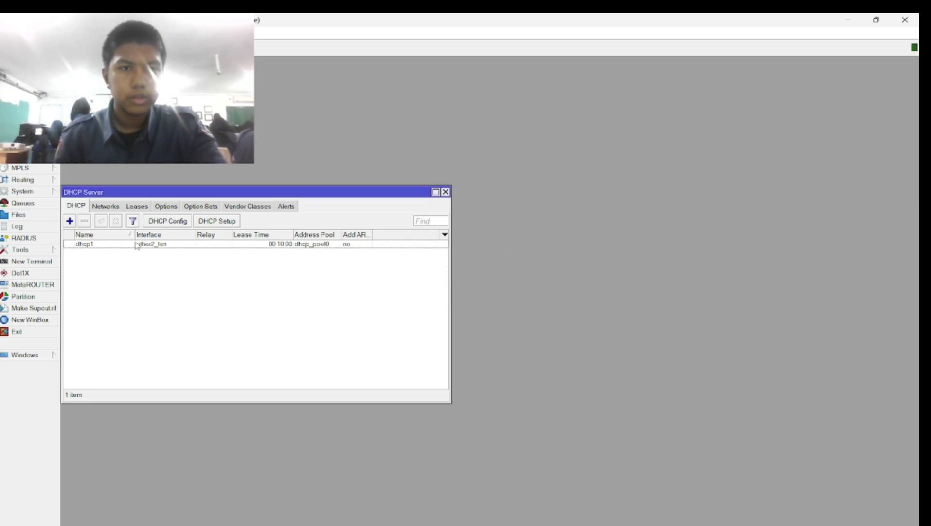
# Step: Set up a DHCP server on the ether3_voucher interface, accepting all suggested settings, including DNS servers 172.16.131.1, 8.8.8.8 and 8.8.4.4
pyautogui.click(217, 220)
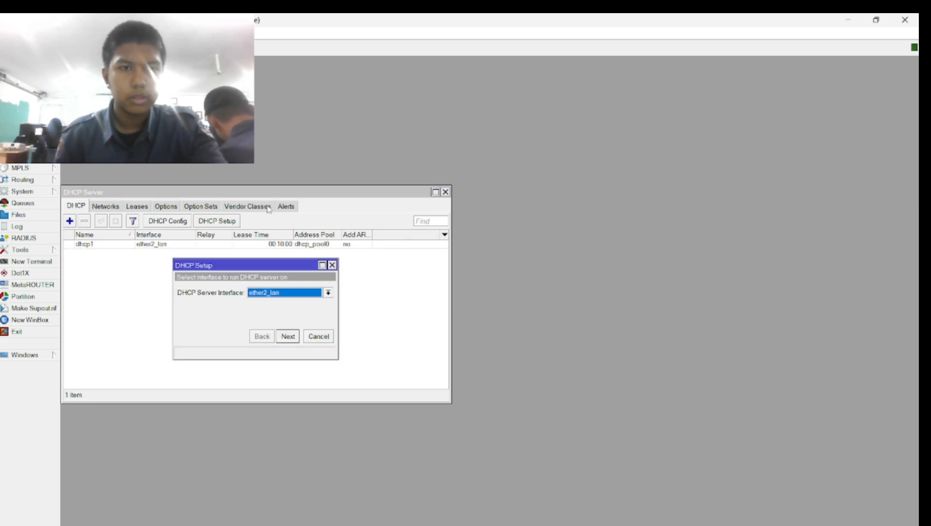
pyautogui.click(328, 293)
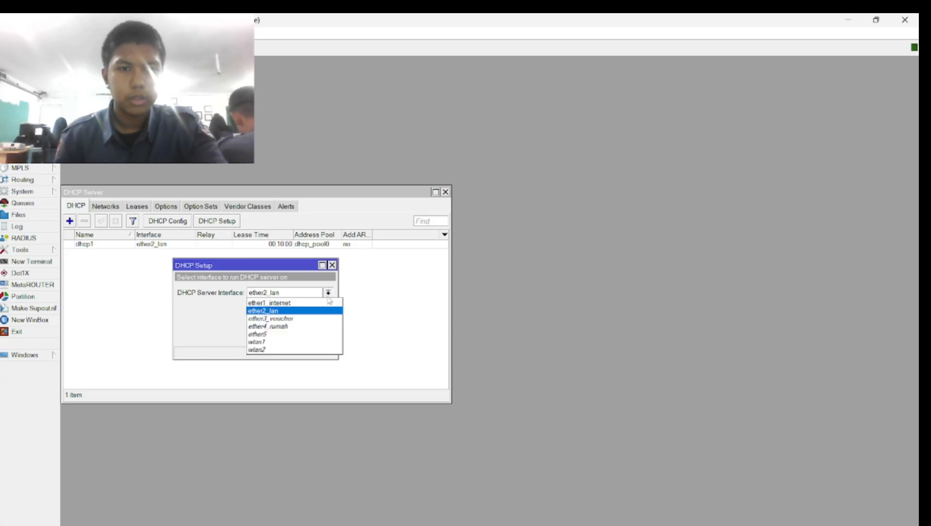
pyautogui.click(311, 325)
pyautogui.click(288, 335)
pyautogui.click(288, 336)
pyautogui.click(288, 336)
pyautogui.click(288, 336)
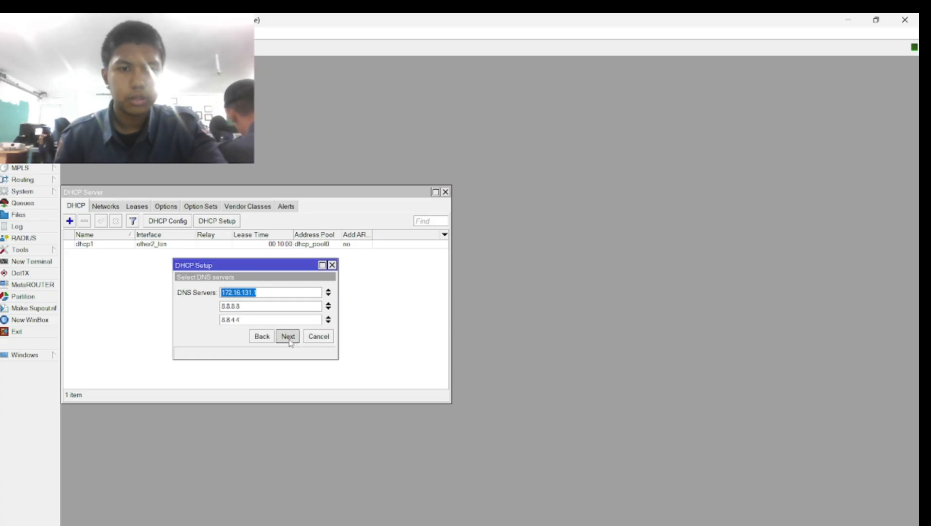
pyautogui.click(288, 335)
pyautogui.click(288, 336)
pyautogui.click(501, 293)
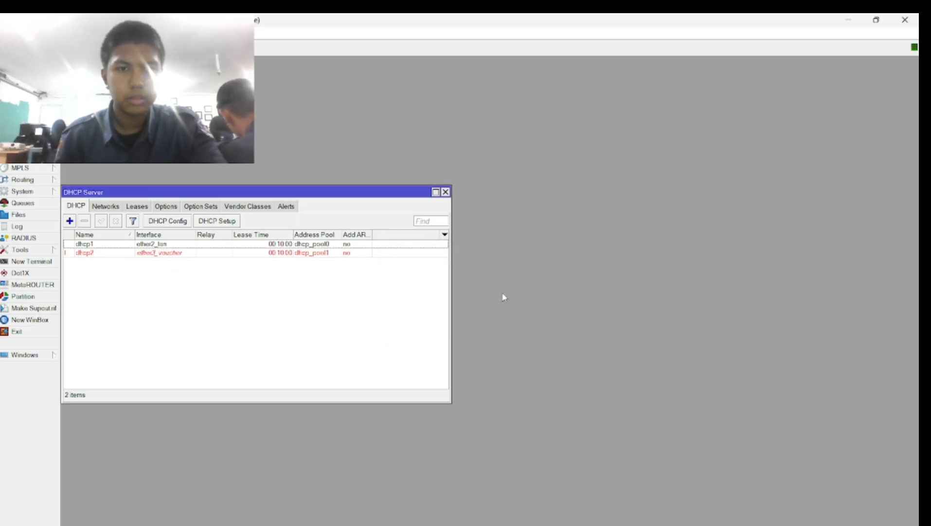
# Step: Set up a DHCP server on ether4_rumah with the suggested pool 30.30.30.2-30.30.30.254 and other defaults, and close the DHCP server window
pyautogui.click(217, 221)
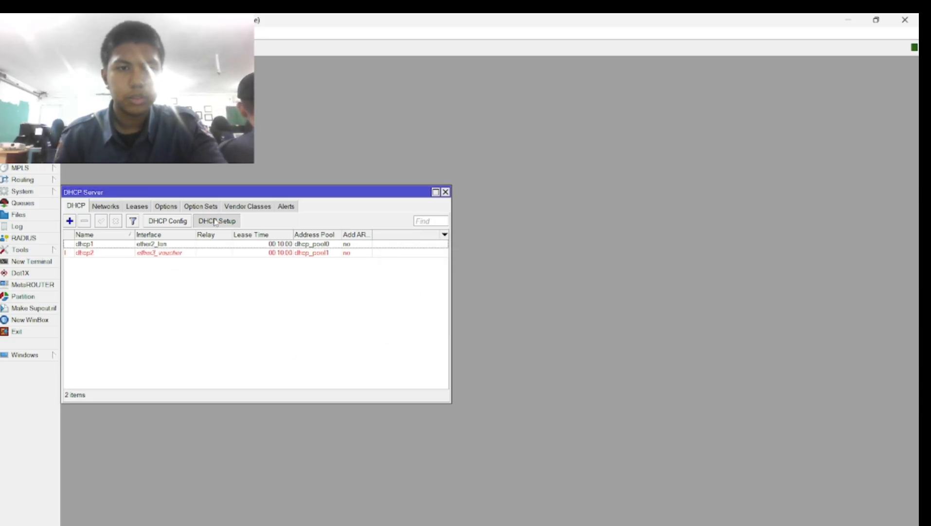
pyautogui.click(328, 292)
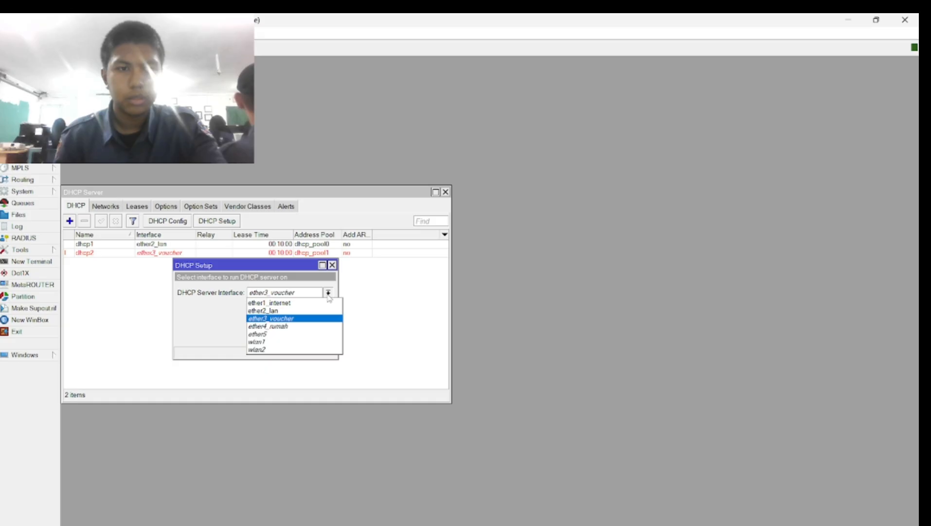
pyautogui.click(309, 326)
pyautogui.click(295, 340)
pyautogui.click(294, 340)
pyautogui.click(295, 339)
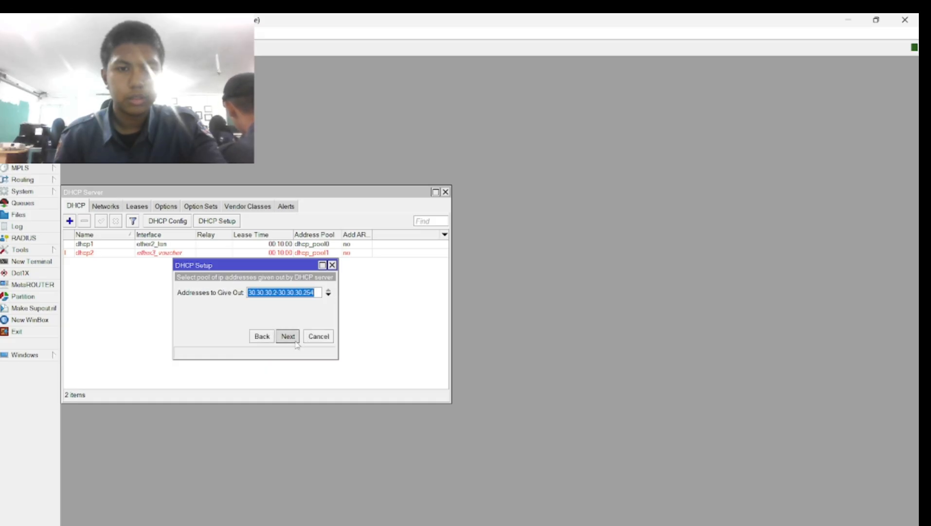
pyautogui.click(294, 339)
pyautogui.click(294, 339)
pyautogui.click(294, 339)
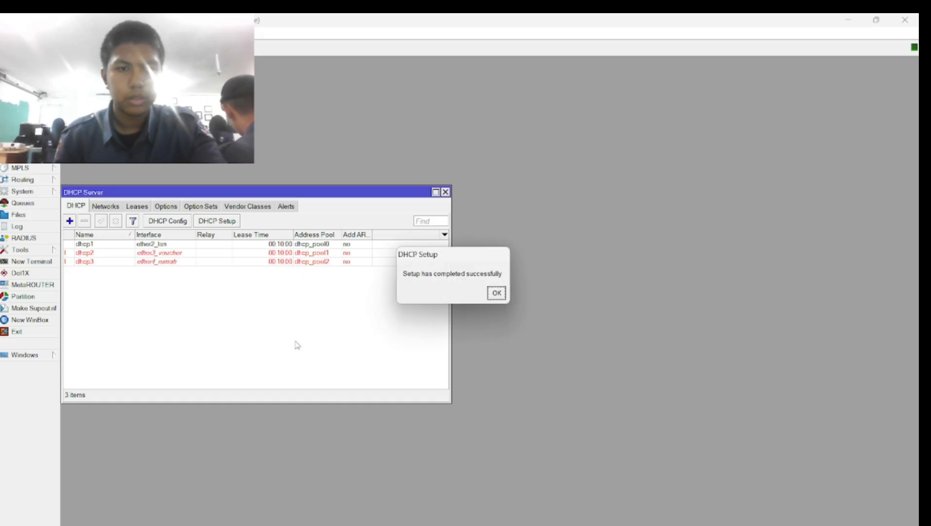
pyautogui.click(491, 292)
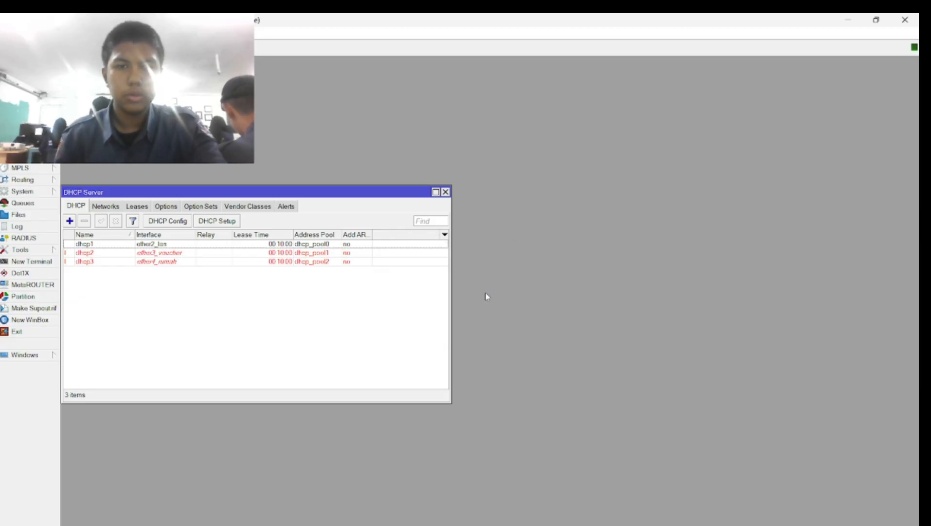
pyautogui.click(446, 192)
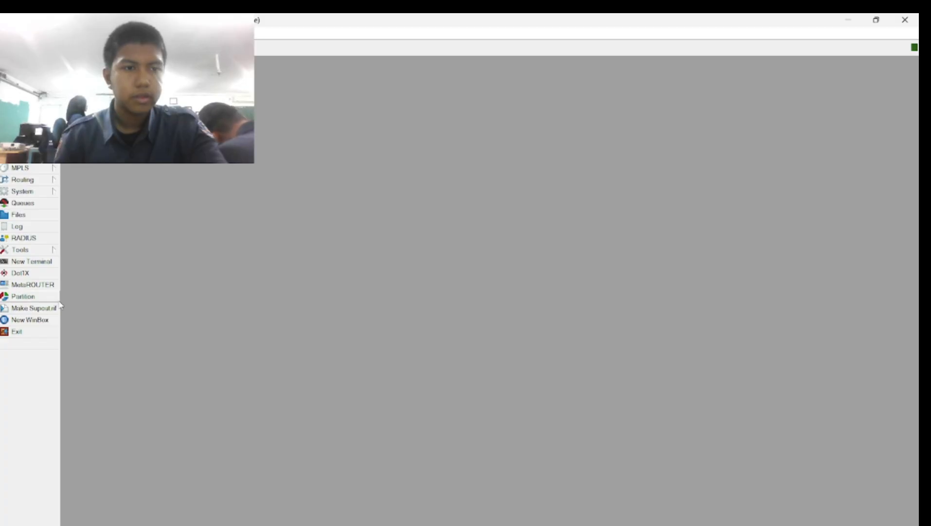
# Step: Add a new router user named user1 in the full group and save the entry
pyautogui.click(44, 190)
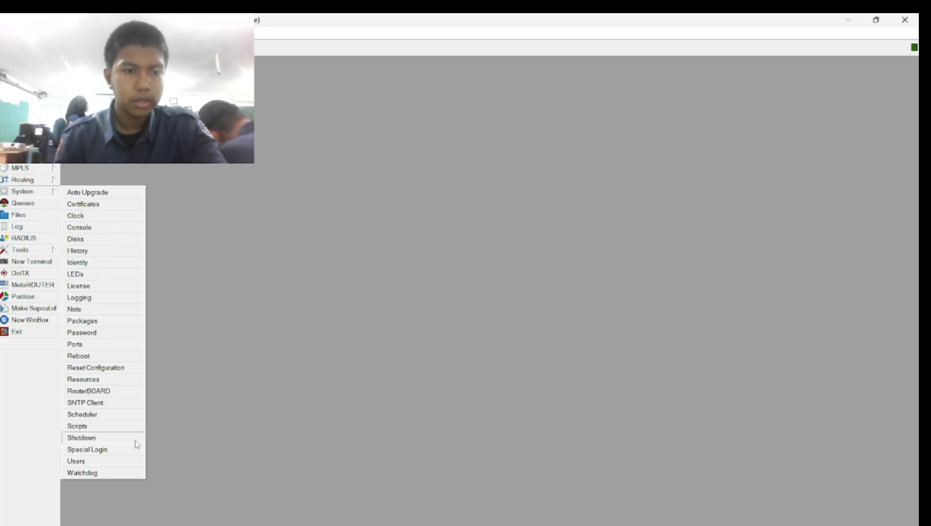
pyautogui.click(110, 461)
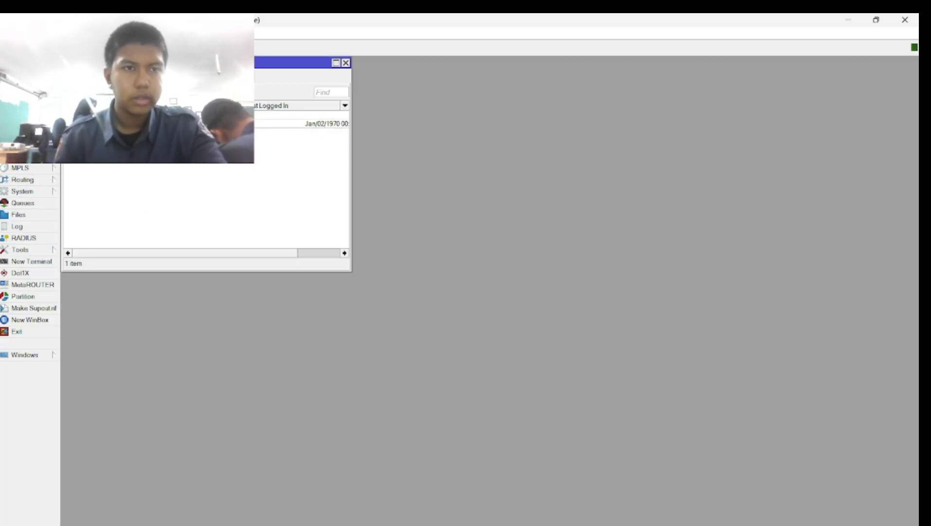
pyautogui.click(122, 123)
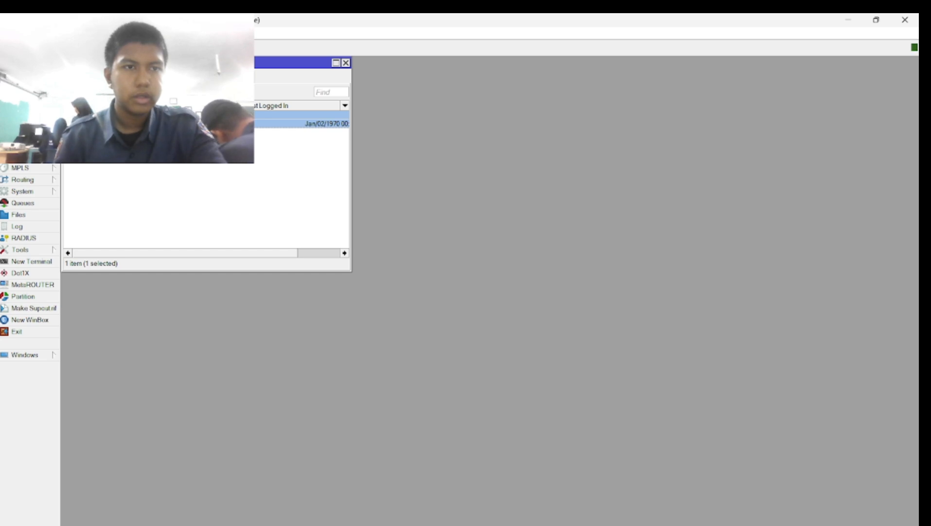
pyautogui.click(70, 91)
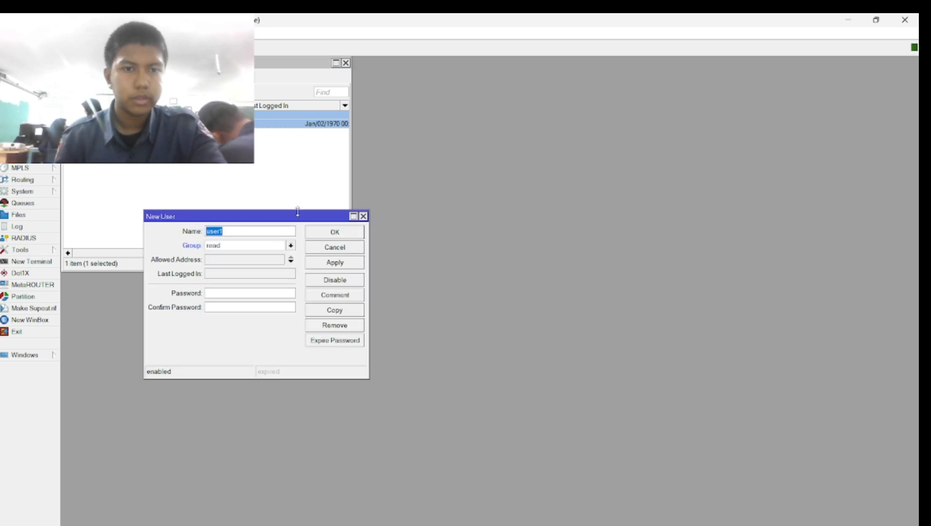
pyautogui.click(291, 246)
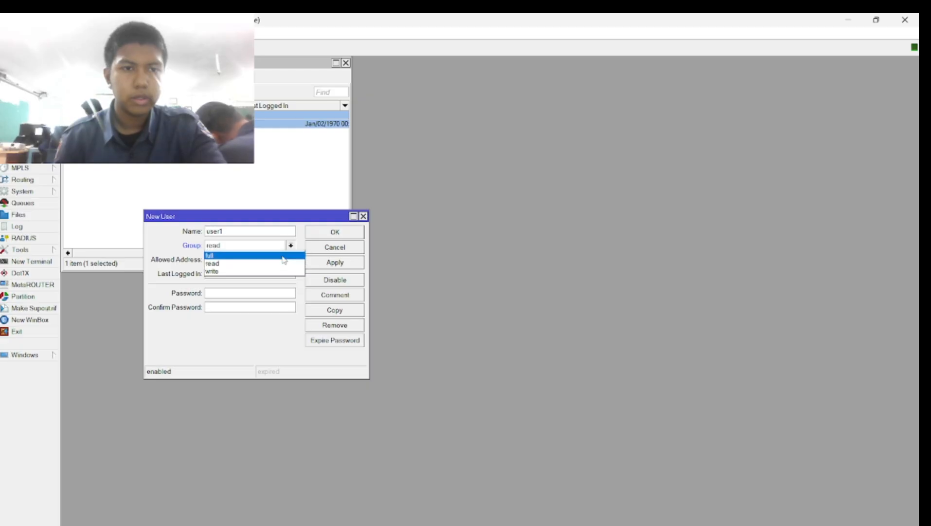
pyautogui.click(282, 253)
pyautogui.click(326, 232)
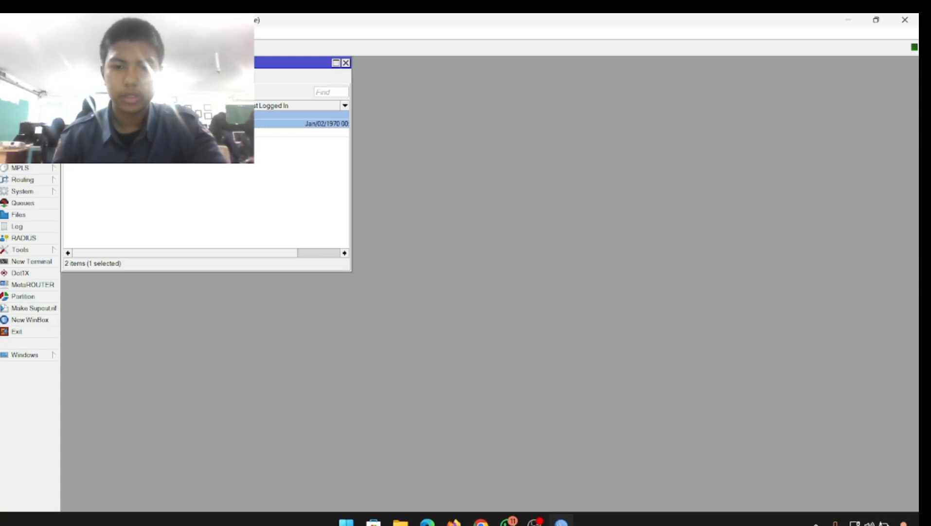
# Step: Switch to Chrome and load YouTube in a new tab to test internet access, then return to WinBox and close the user list
pyautogui.moveTo(481, 519)
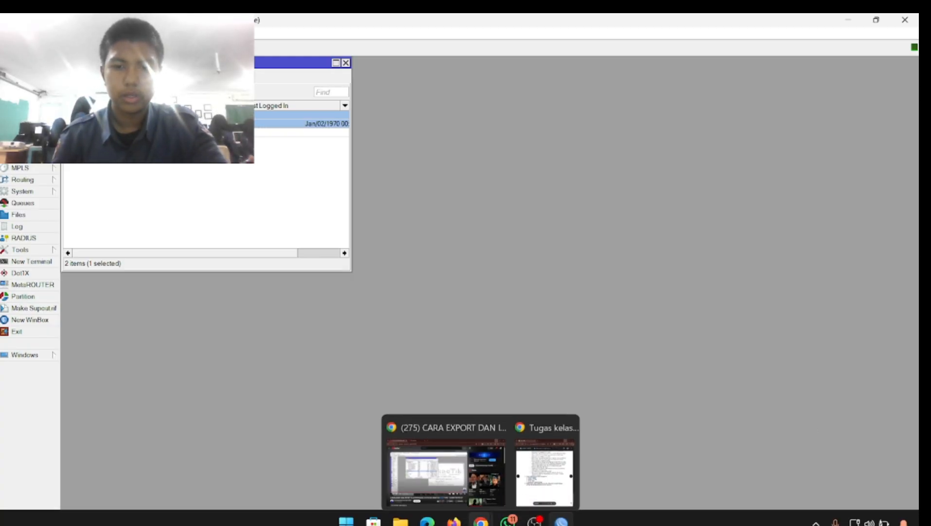
pyautogui.click(469, 484)
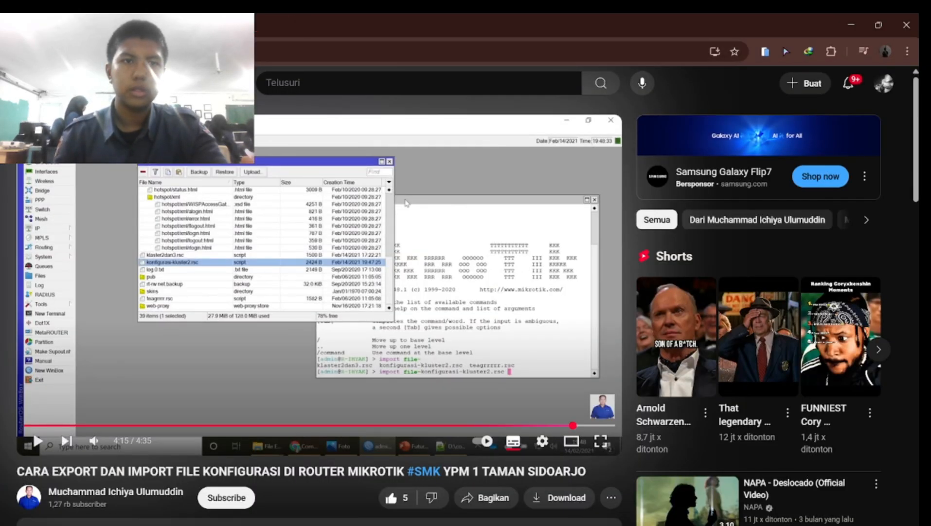
pyautogui.hotkey('ctrl', 't')
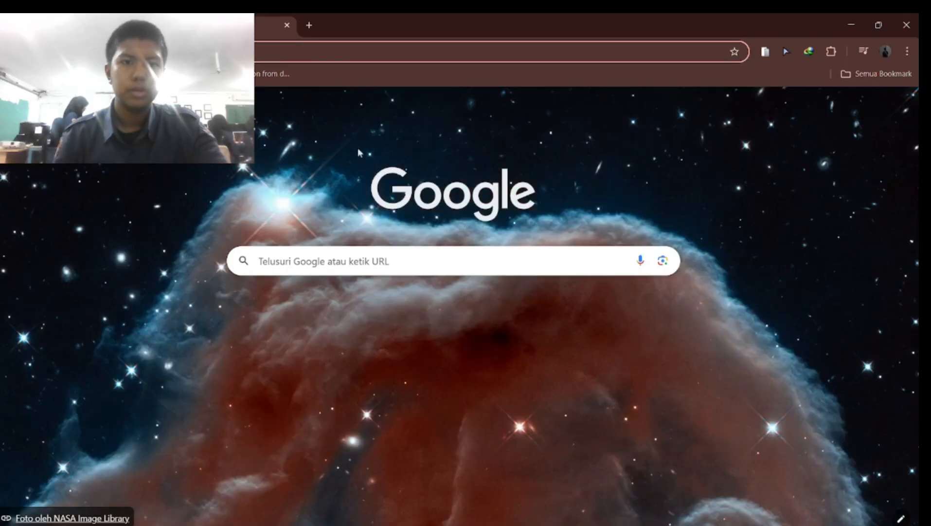
pyautogui.click(291, 328)
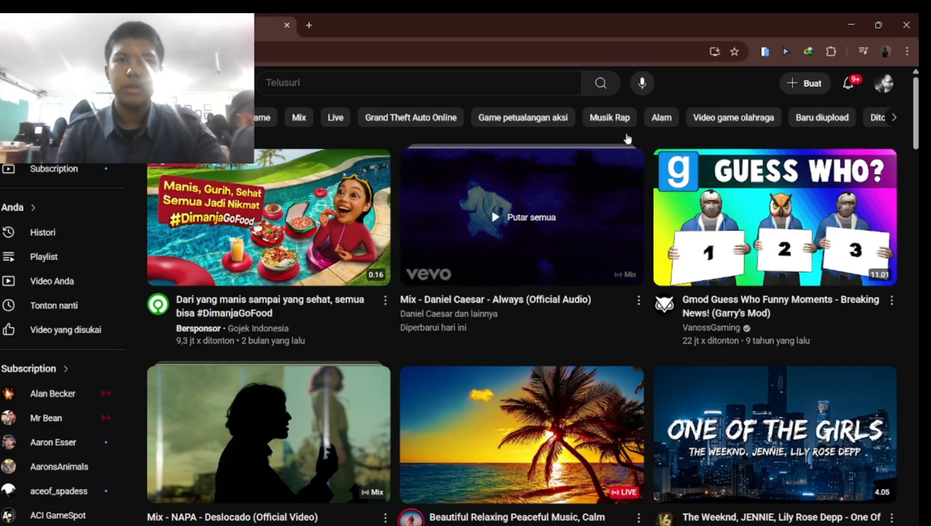
pyautogui.click(851, 28)
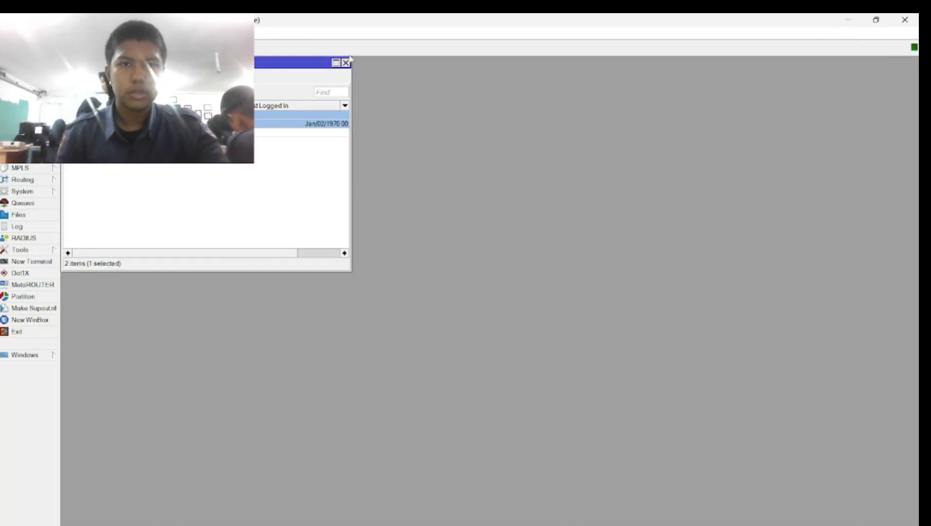
pyautogui.click(346, 62)
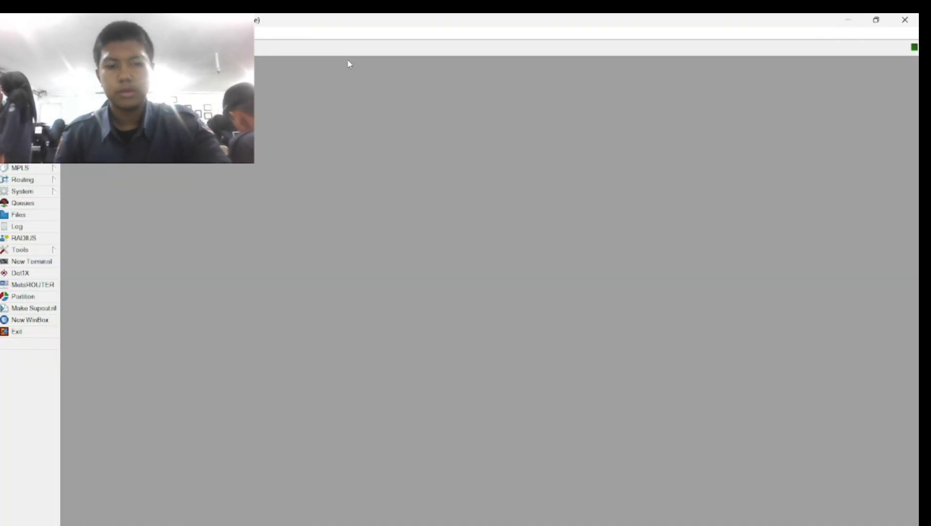
# Step: Open a Windows Command Prompt, run ipconfig, and highlight the Ethernet adapter's default gateway
pyautogui.press('super+r')
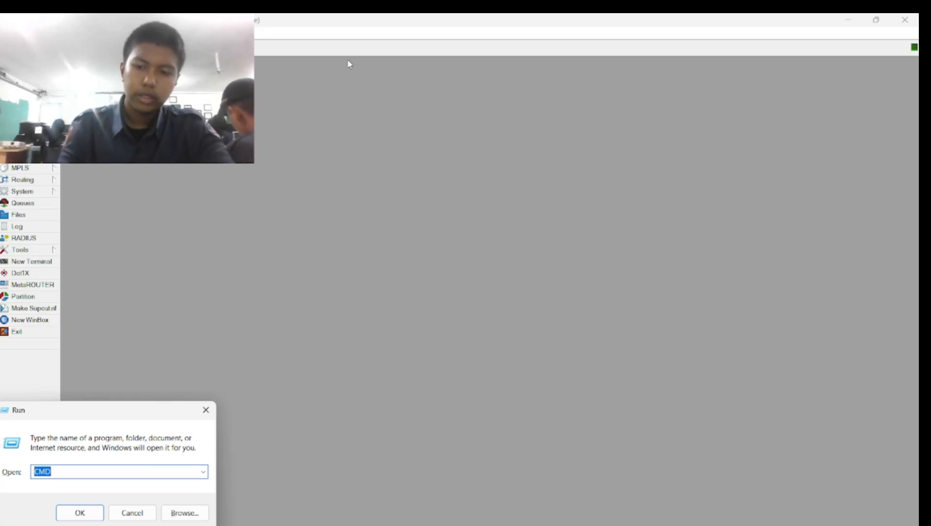
pyautogui.press('Return')
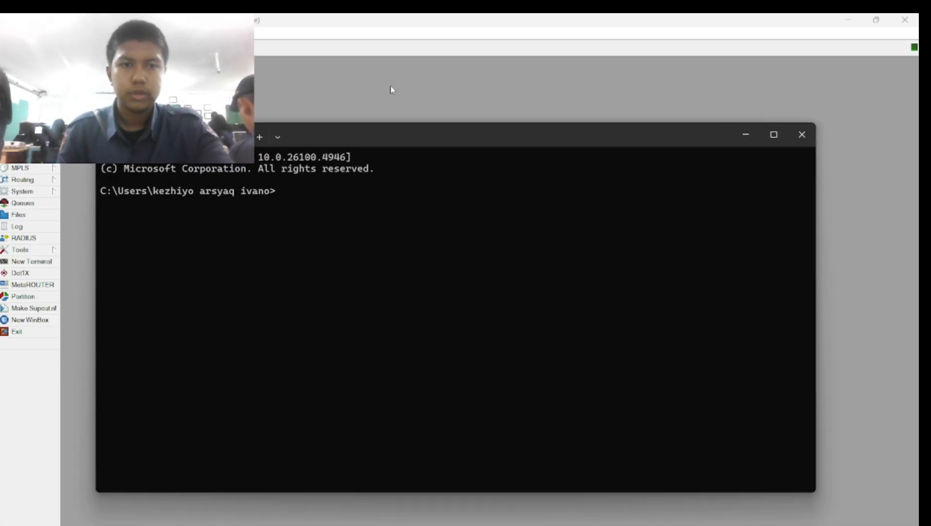
pyautogui.write('ip ')
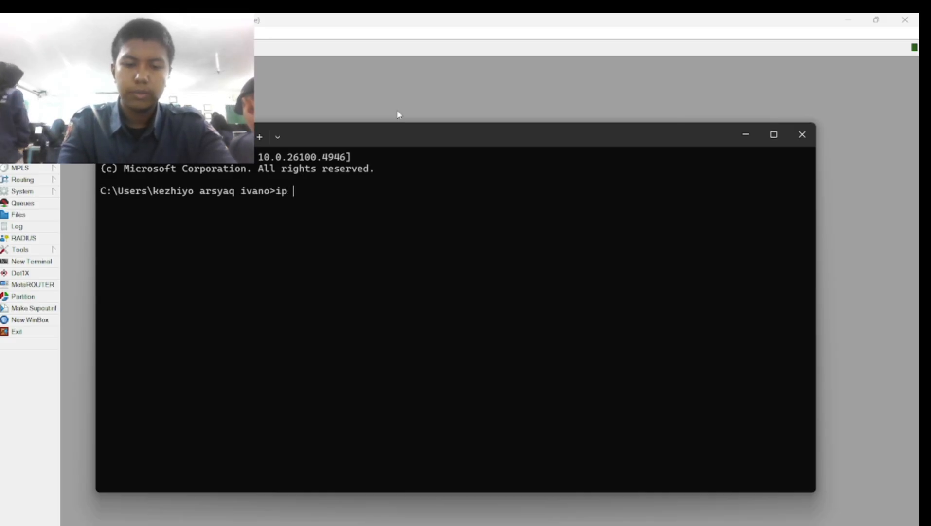
pyautogui.write('config')
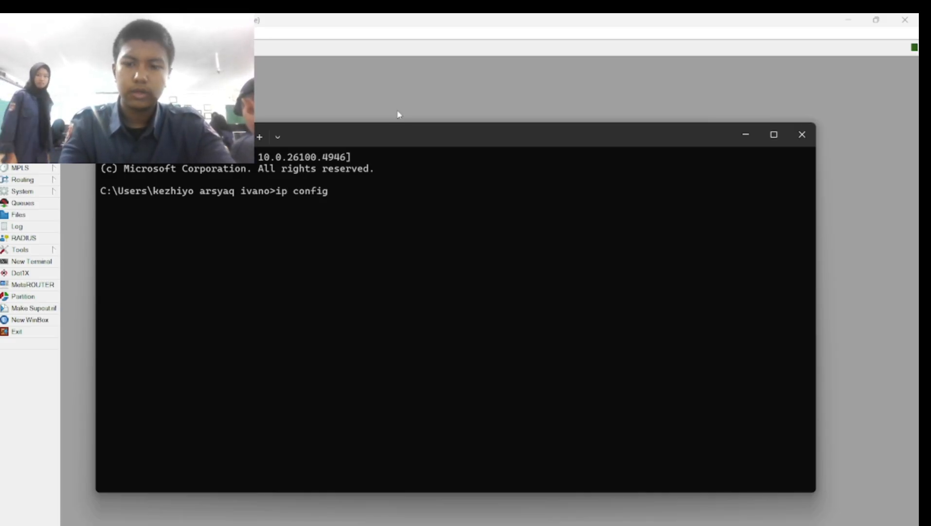
pyautogui.press('Return')
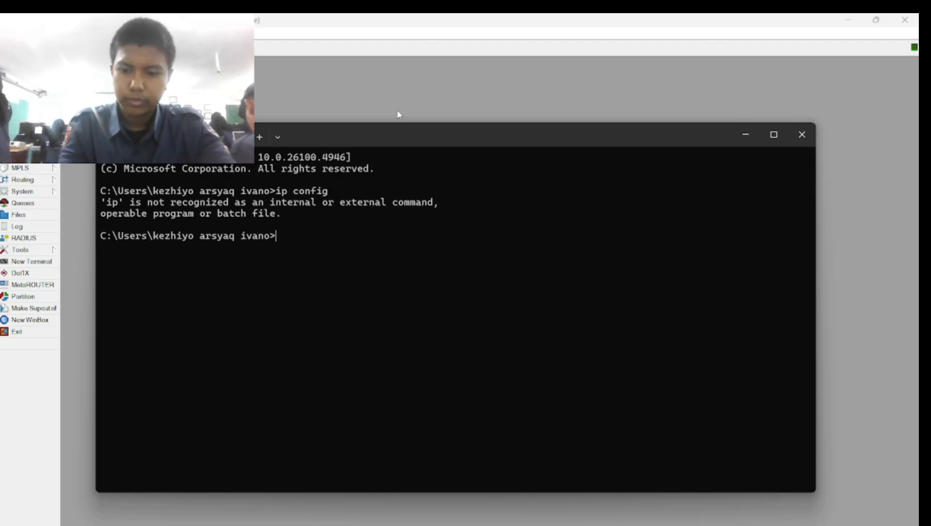
pyautogui.press('Up')
pyautogui.press('Left')
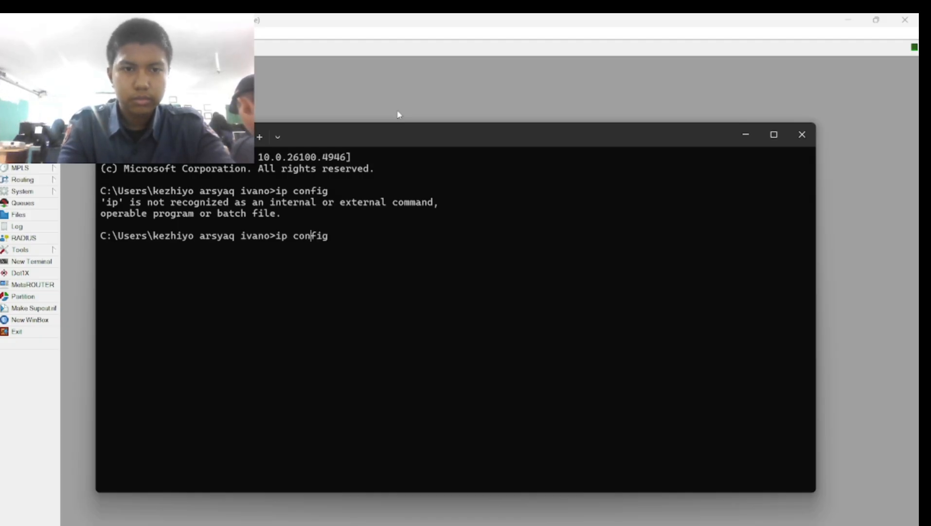
pyautogui.press('BackSpace')
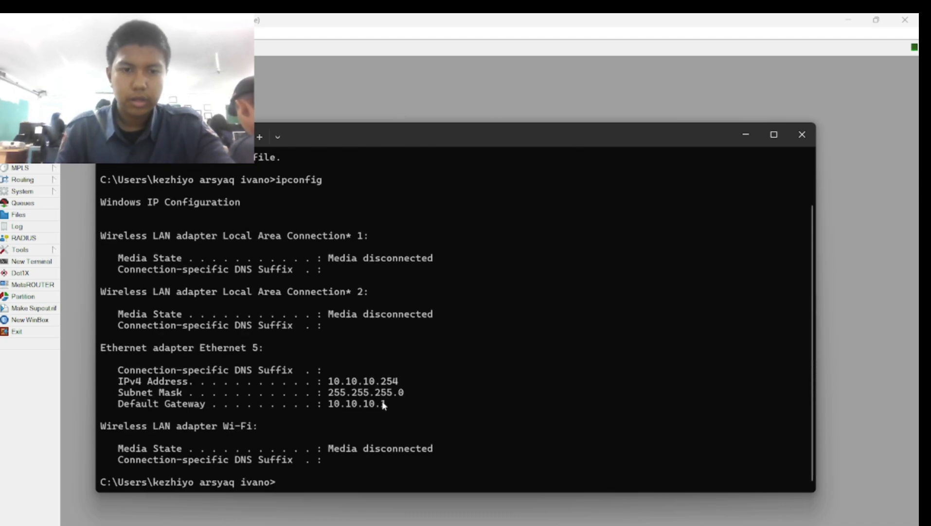
pyautogui.moveTo(386, 403); pyautogui.dragTo(332, 407)
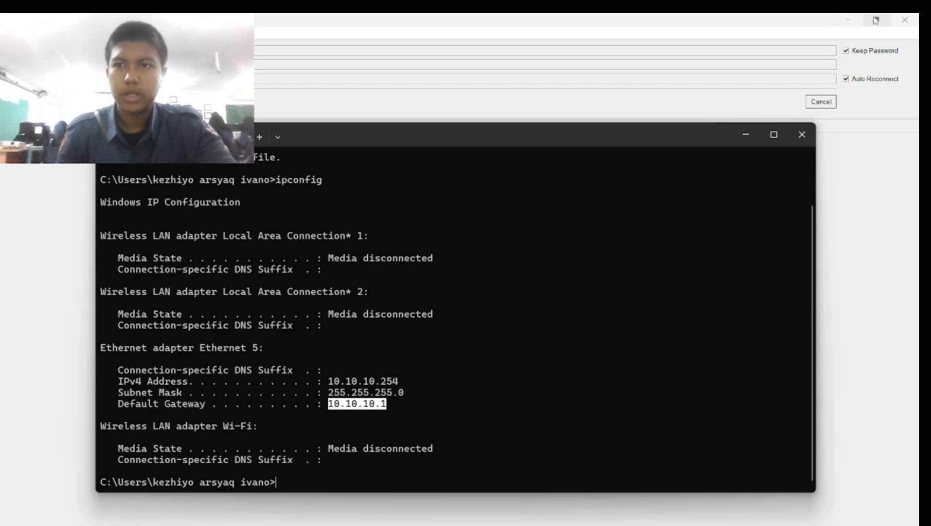
# Step: Minimize WinBox, move the Command Prompt window up, and rerun ipconfig to check the second port's default gateway
pyautogui.click(847, 20)
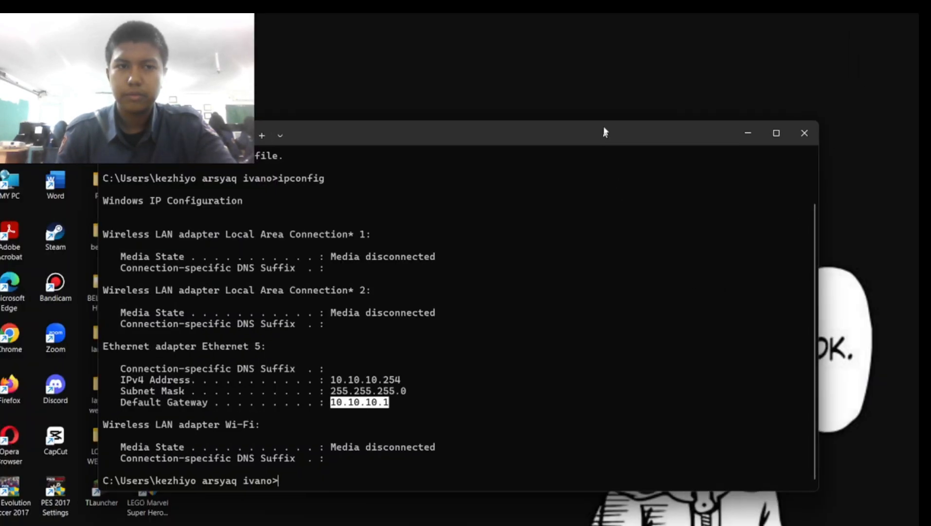
pyautogui.moveTo(603, 131); pyautogui.dragTo(629, 81)
pyautogui.press('Up')
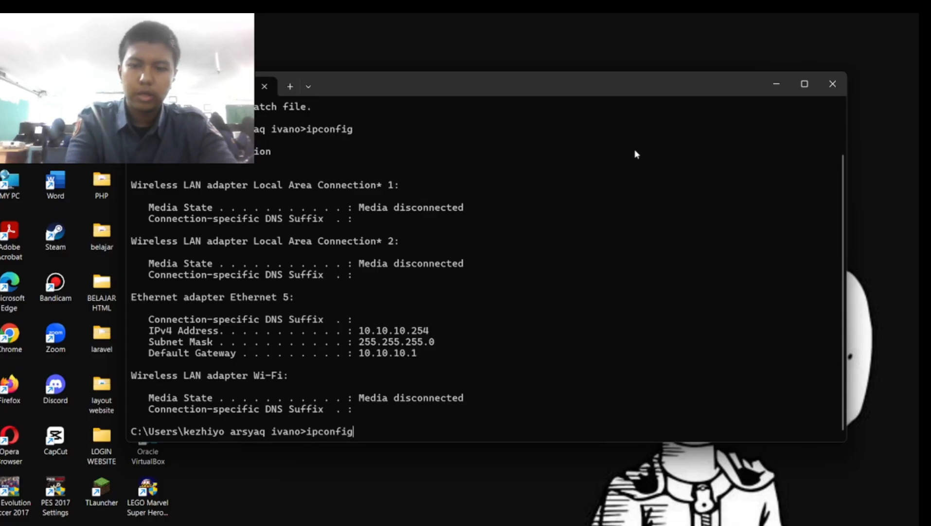
pyautogui.press('Return')
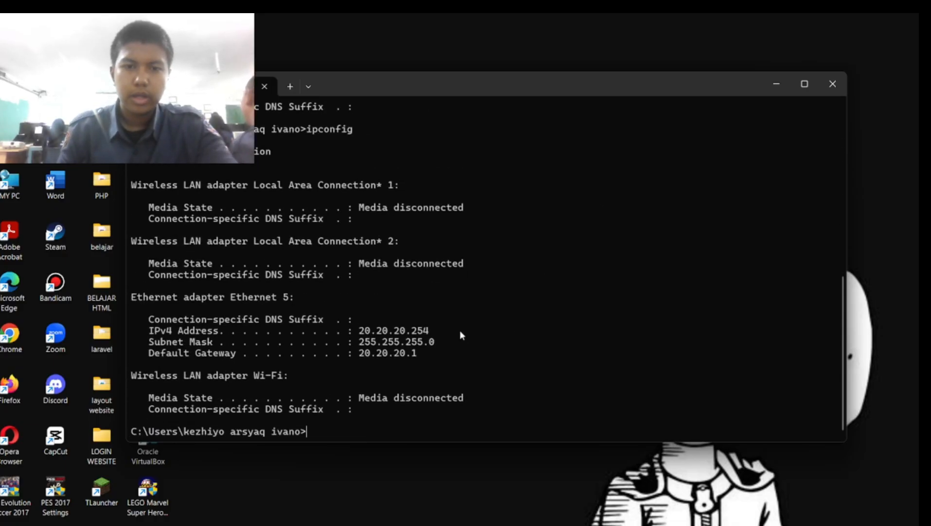
pyautogui.moveTo(421, 352); pyautogui.dragTo(366, 358)
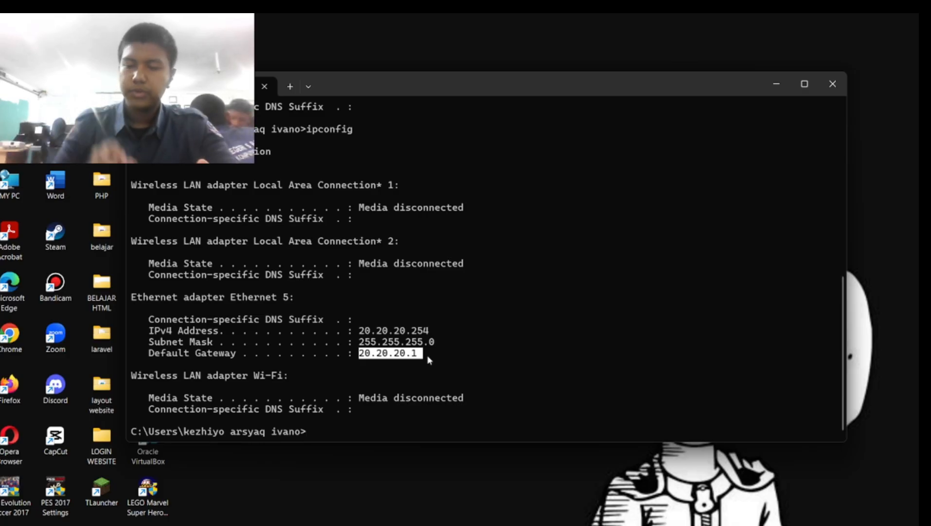
# Step: Run ipconfig once more to check the third port's default gateway, and switch back to WinBox
pyautogui.press('Up')
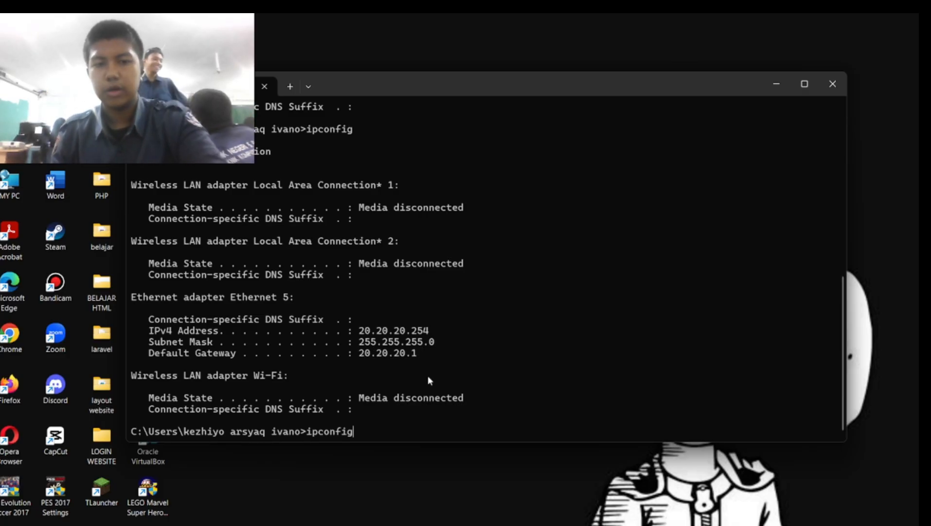
pyautogui.press('Return')
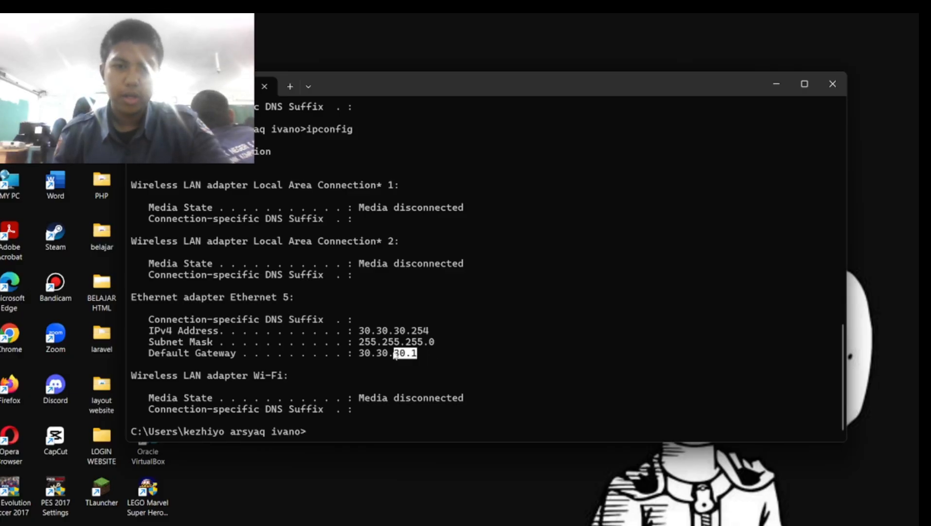
pyautogui.moveTo(396, 355); pyautogui.dragTo(366, 355)
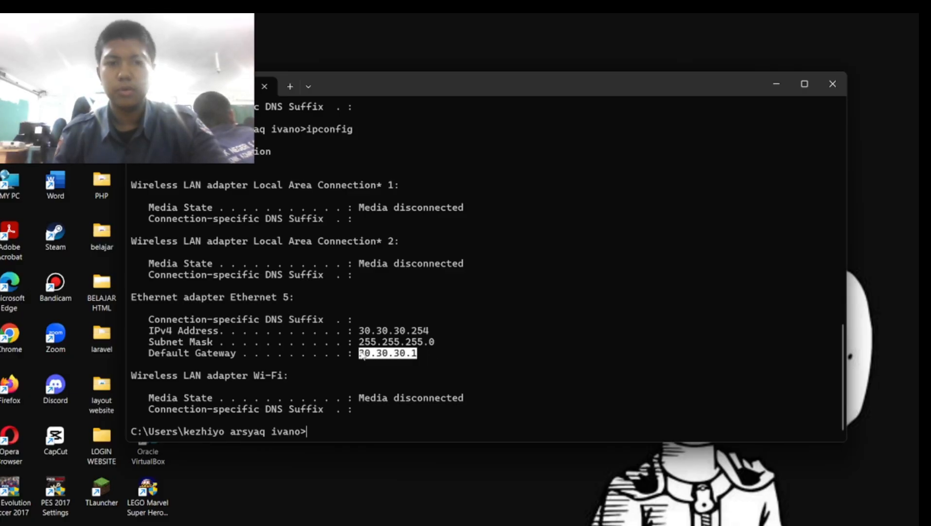
pyautogui.click(777, 85)
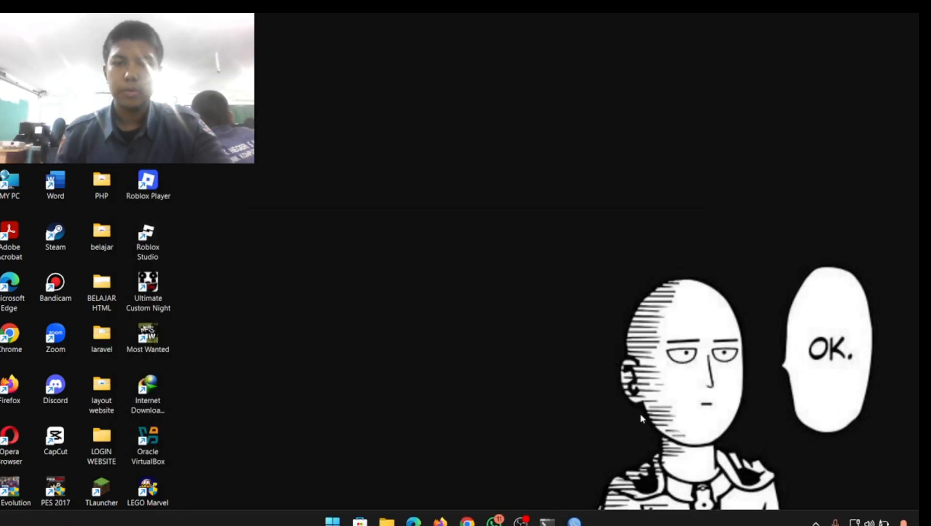
pyautogui.moveTo(574, 519)
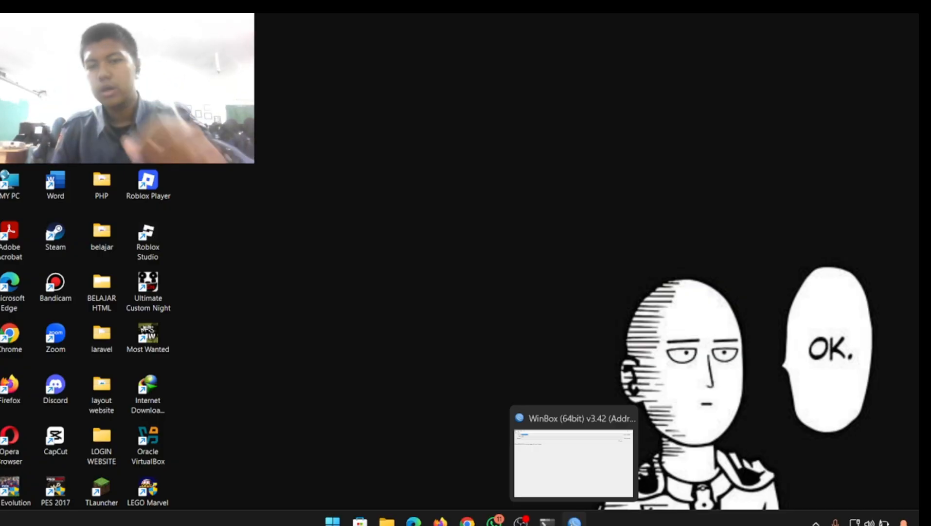
pyautogui.click(574, 522)
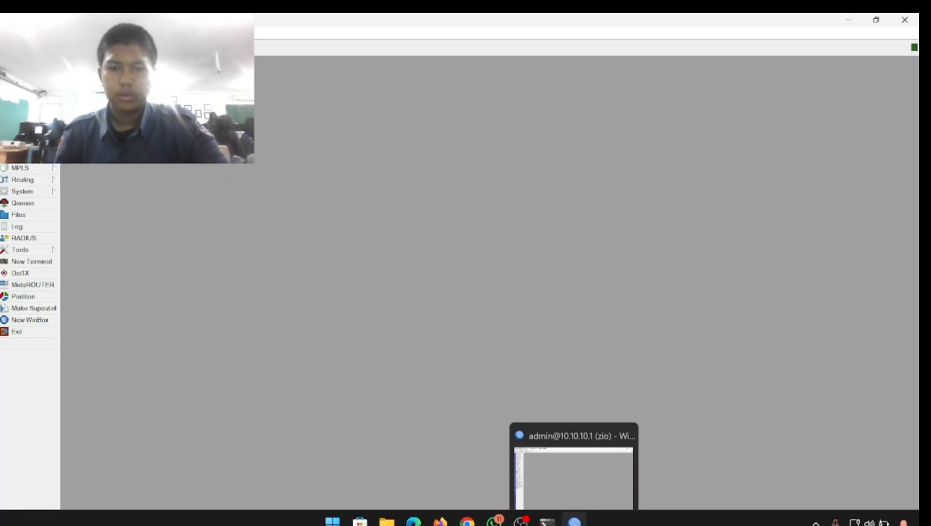
pyautogui.click(547, 520)
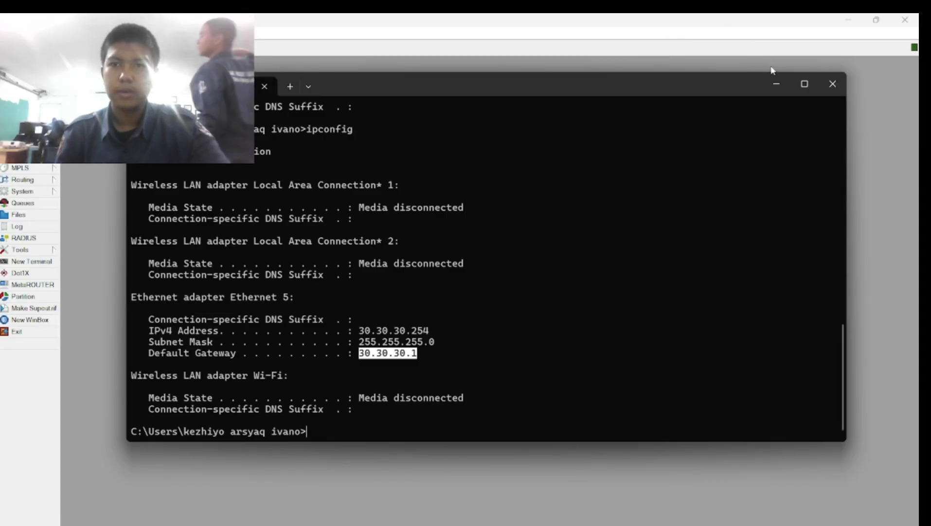
pyautogui.click(761, 108)
pyautogui.click(521, 519)
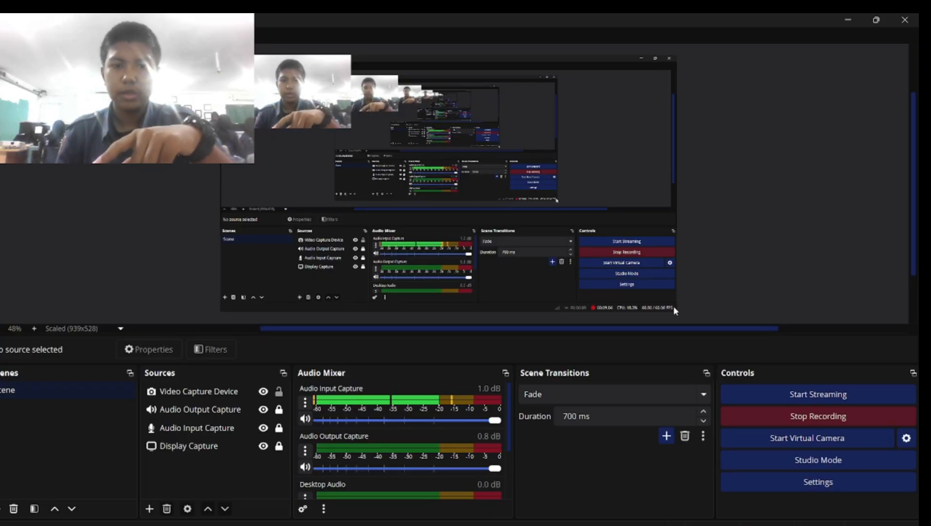
pyautogui.click(848, 20)
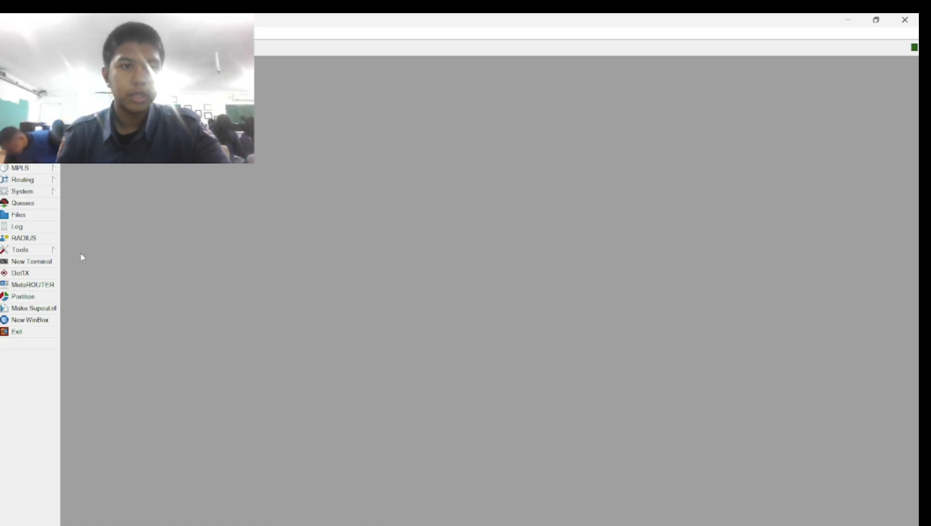
# Step: Open a new router terminal and export the configuration with the command export file=zio_satu
pyautogui.click(44, 263)
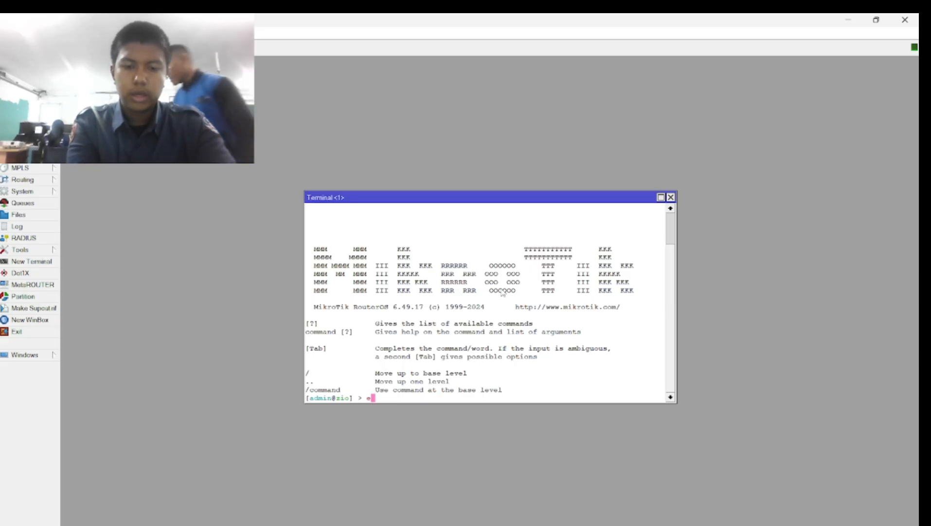
pyautogui.write('export file=zio_saty')
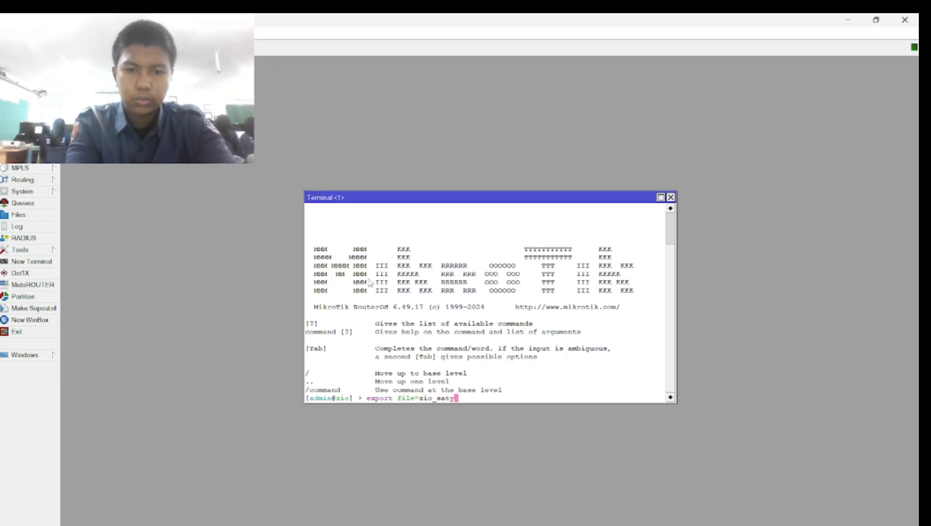
pyautogui.press('BackSpace')
pyautogui.write('u')
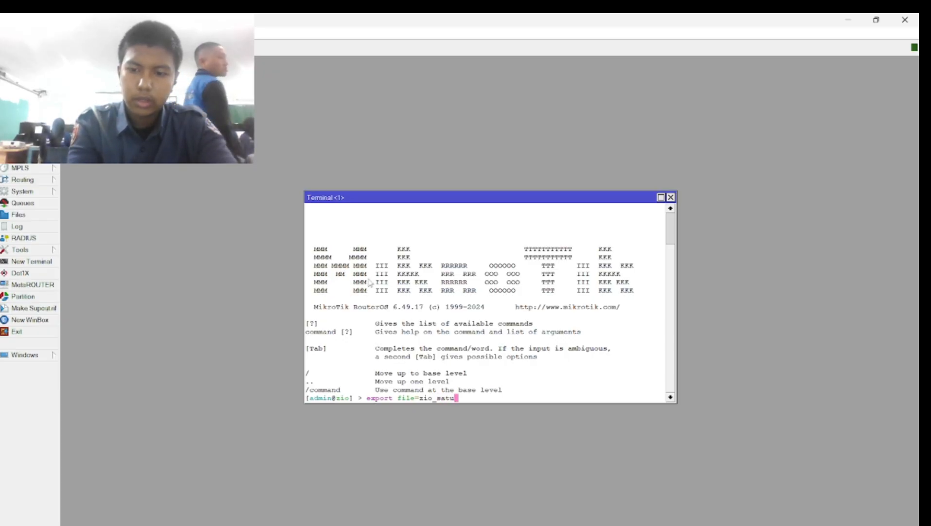
pyautogui.press('Return')
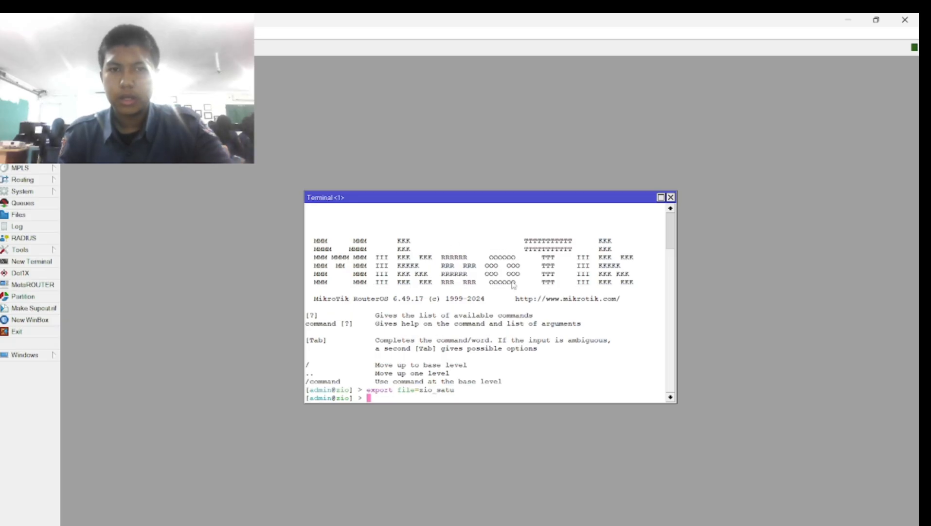
# Step: Open the router's file list, select the zio_satu.rsc script, and move the list window clear of the terminal's title bar
pyautogui.click(24, 218)
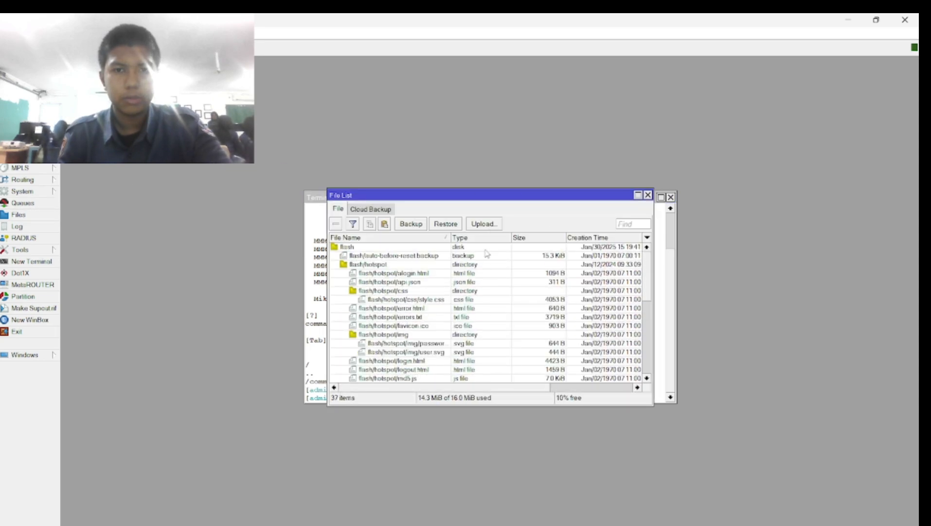
pyautogui.scroll(-3, 465, 314)
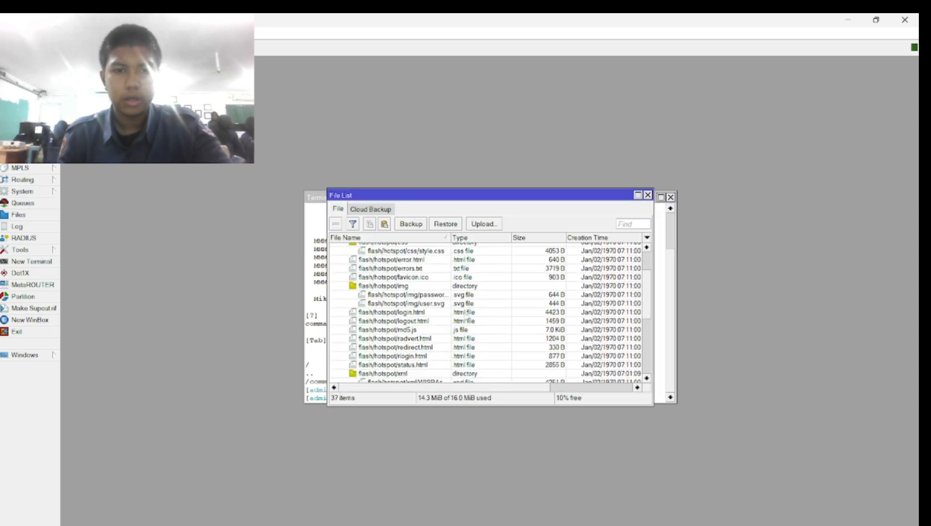
pyautogui.scroll(-4, 465, 316)
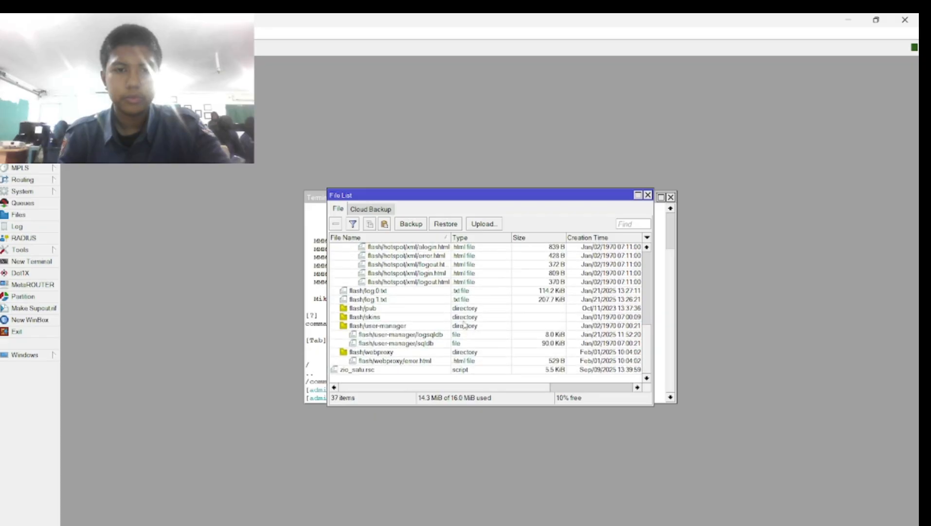
pyautogui.click(376, 370)
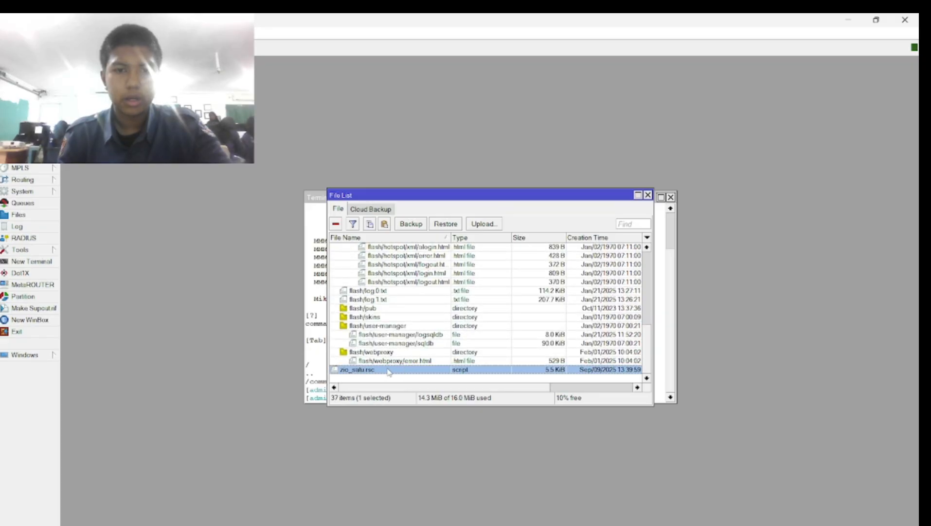
pyautogui.moveTo(435, 195); pyautogui.dragTo(474, 226)
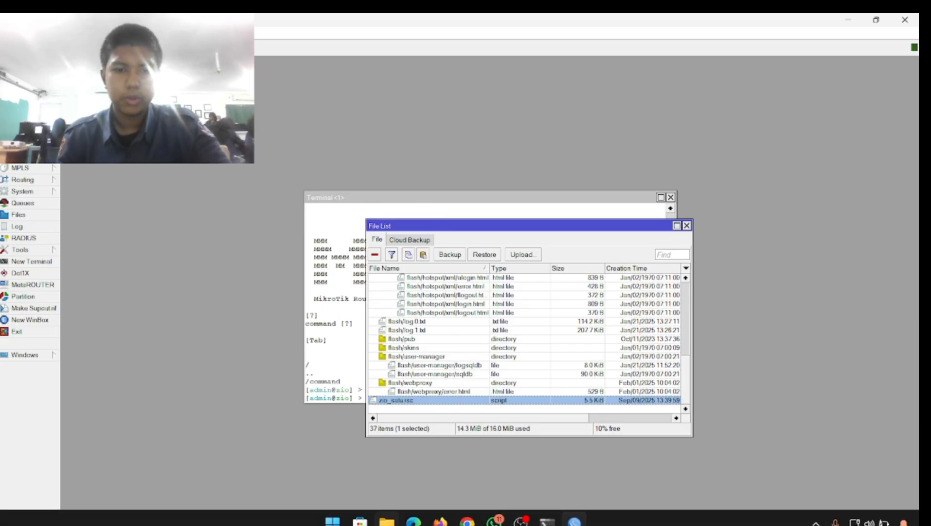
# Step: Switch to File Explorer and copy zio_satu.rsc from the router to the C: drive, replacing the existing file
pyautogui.click(387, 523)
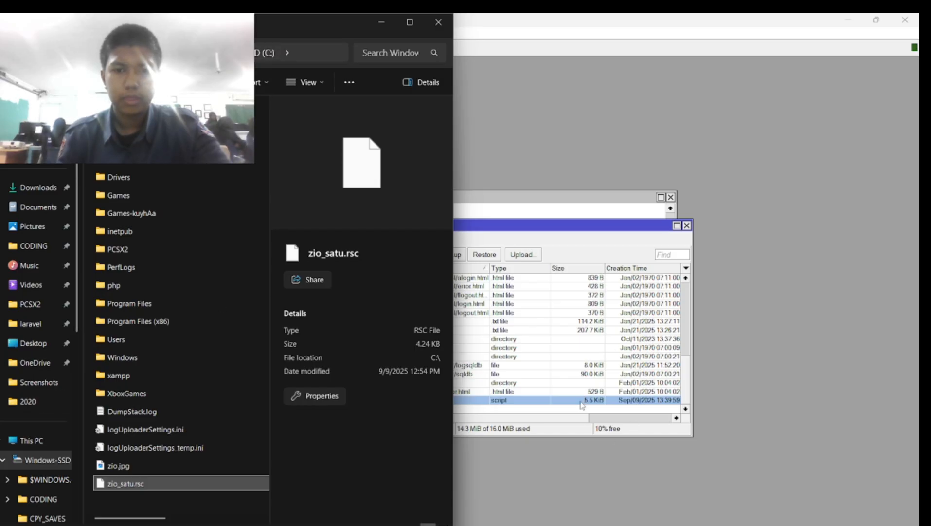
pyautogui.moveTo(583, 405); pyautogui.dragTo(194, 499)
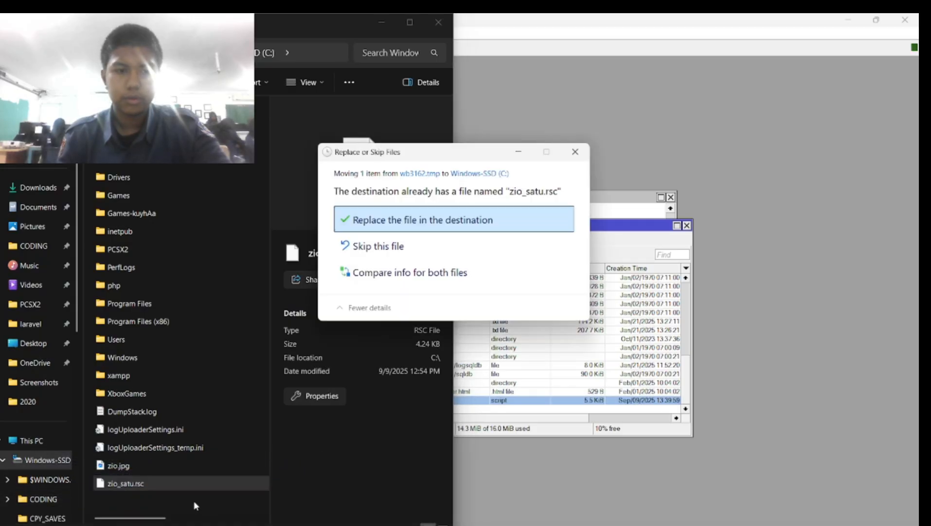
pyautogui.click(435, 221)
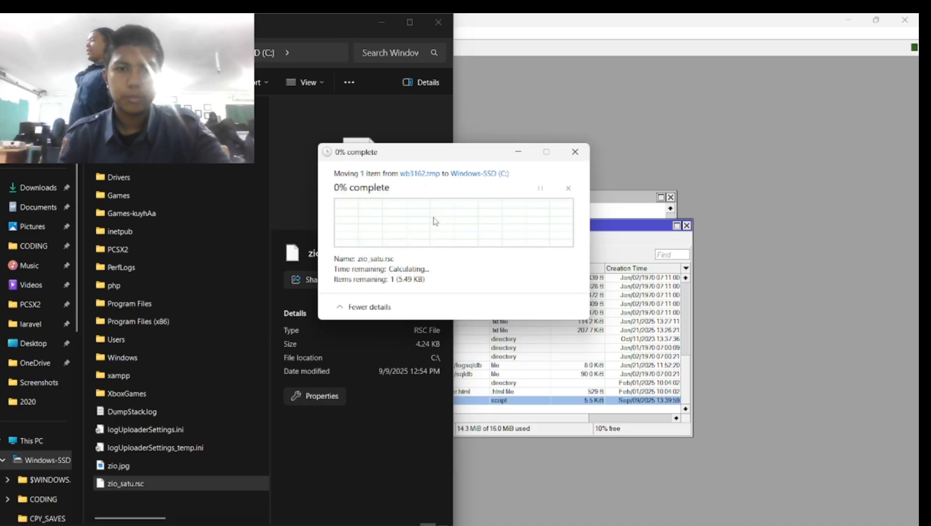
pyautogui.click(431, 231)
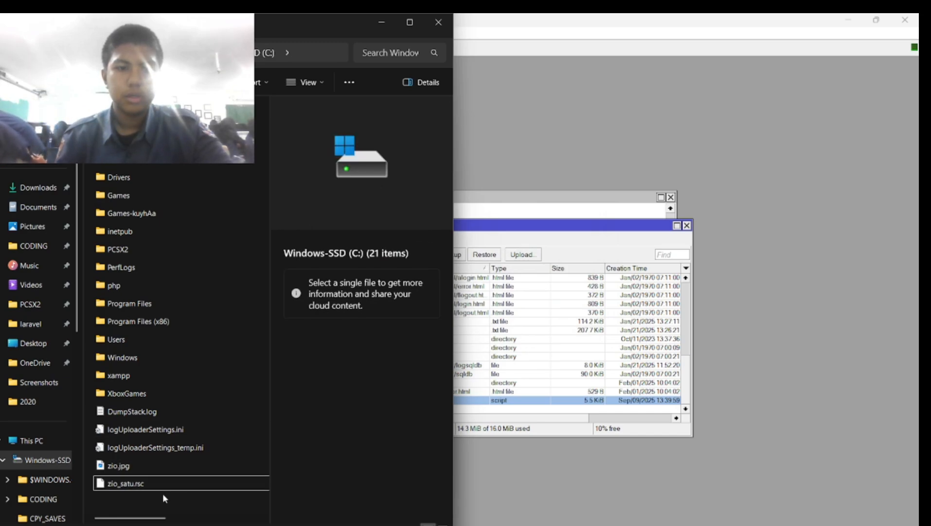
# Step: Open zio_satu.rsc from the C: drive in Notepad, review the exported configuration commands, and close it
pyautogui.click(159, 489)
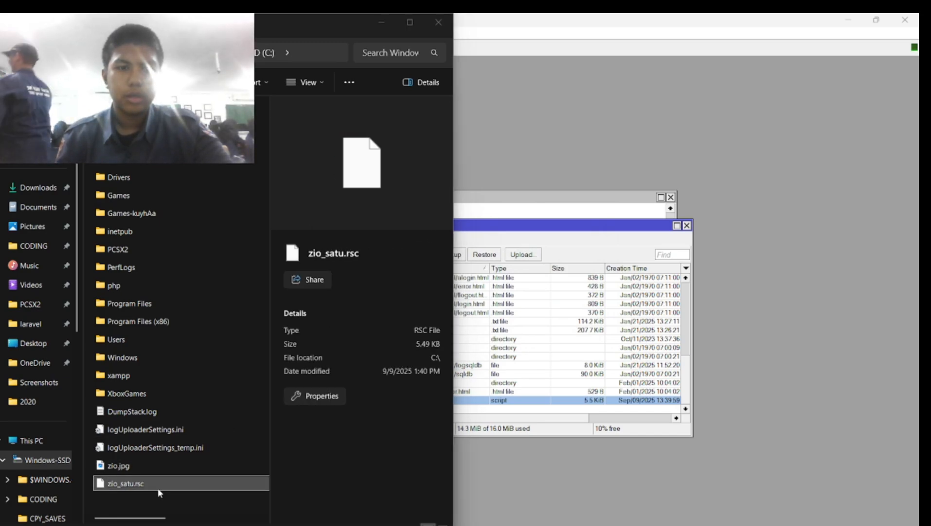
pyautogui.doubleClick(159, 489)
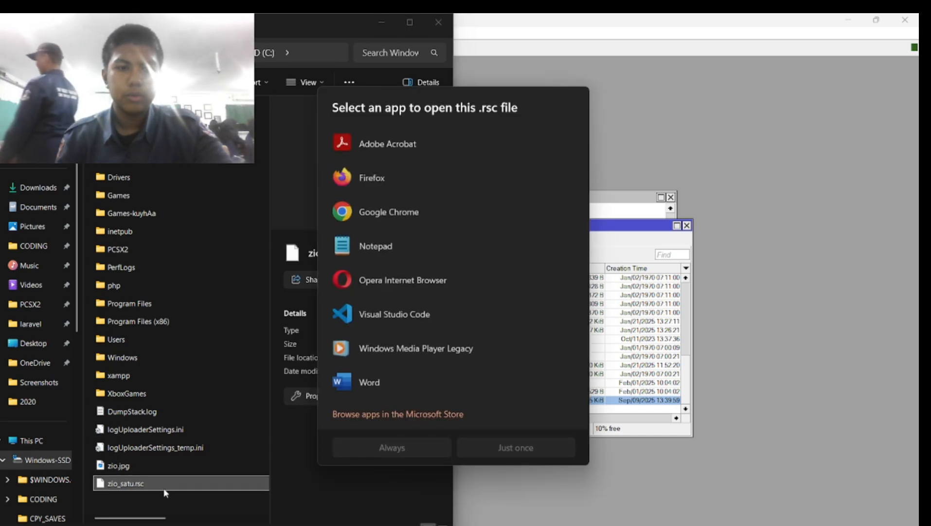
pyautogui.click(397, 245)
pyautogui.click(435, 446)
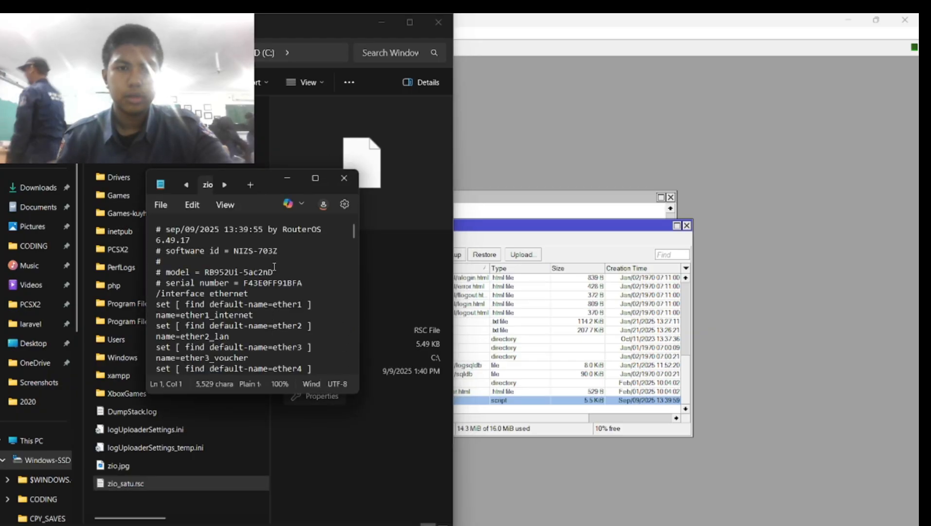
pyautogui.scroll(-12, 274, 266)
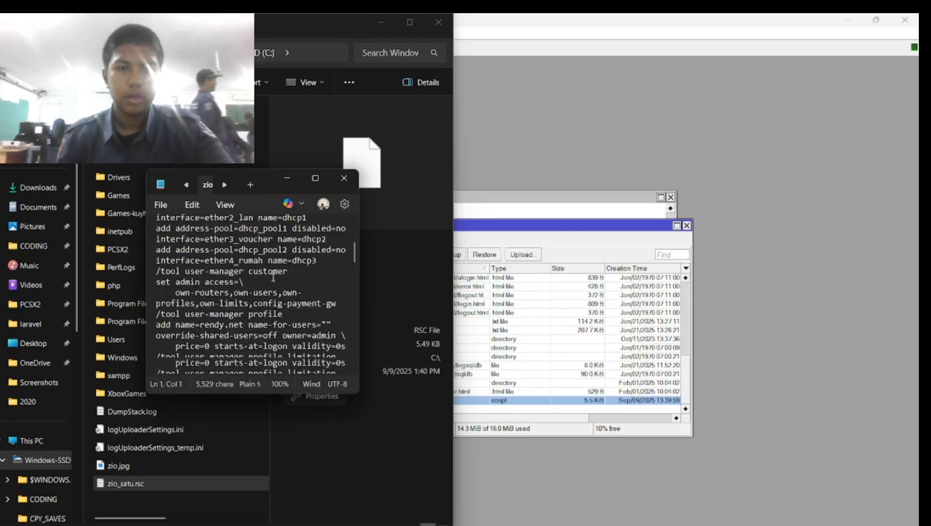
pyautogui.scroll(-15, 273, 276)
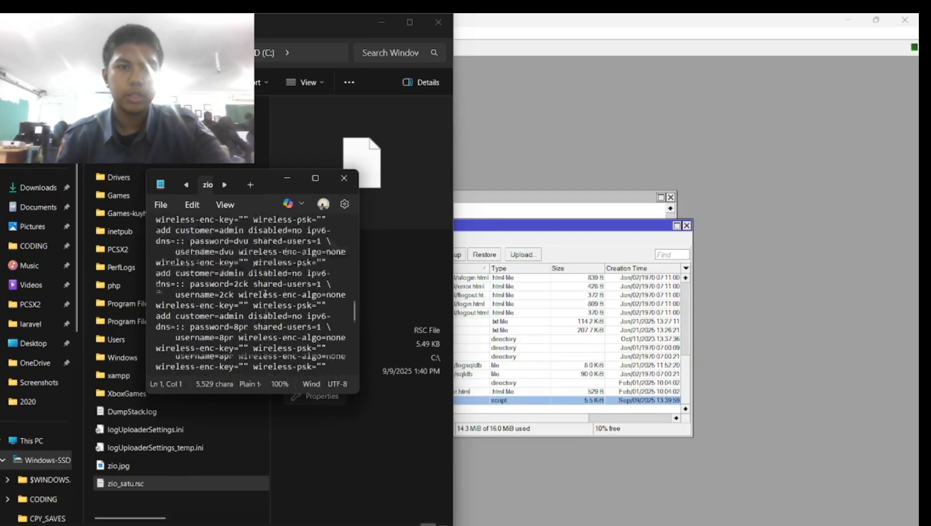
pyautogui.click(344, 178)
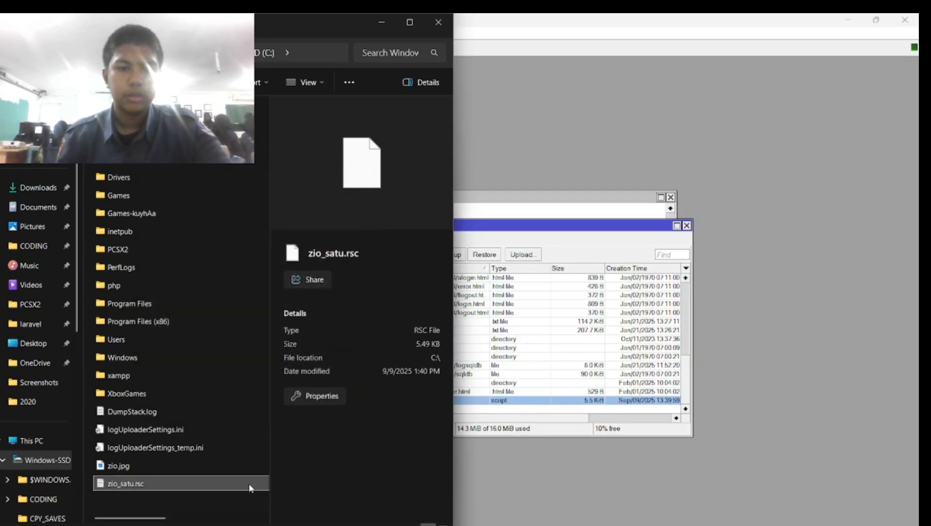
# Step: Close WinBox's File List and Terminal windows and upload zio_satu.rsc from the C: drive back to the router
pyautogui.moveTo(236, 485); pyautogui.dragTo(603, 106)
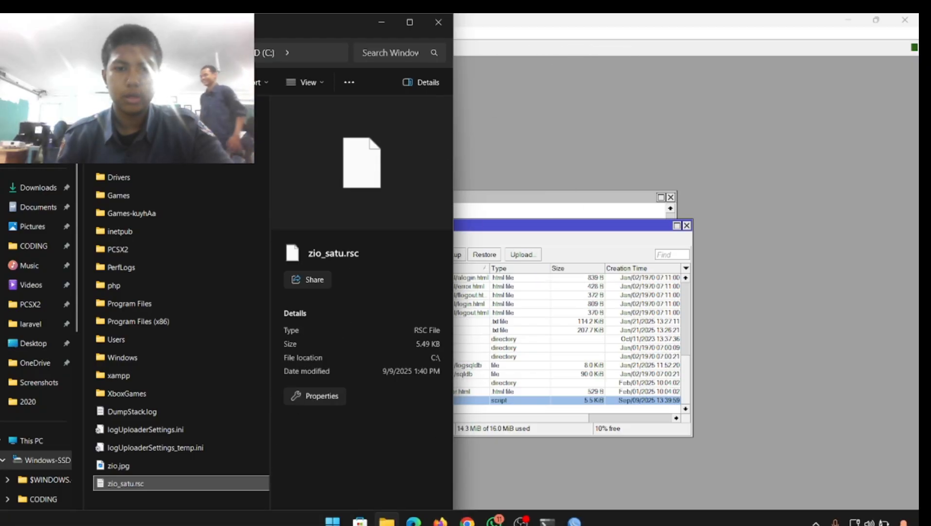
pyautogui.moveTo(243, 485); pyautogui.dragTo(718, 57)
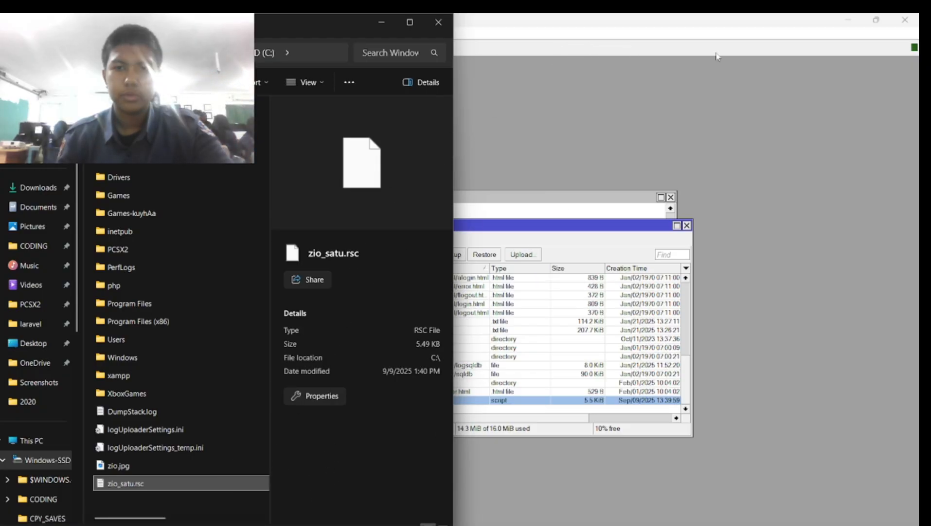
pyautogui.click(686, 225)
pyautogui.click(670, 197)
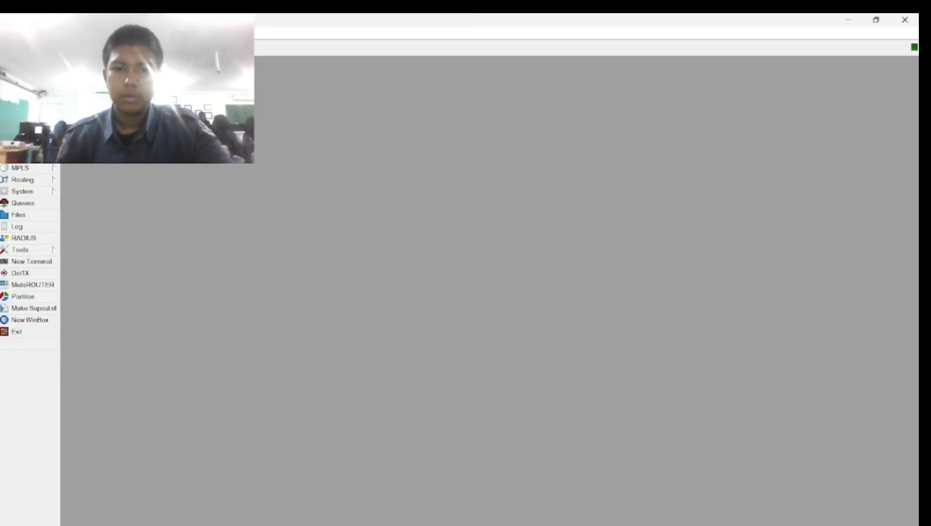
pyautogui.click(398, 522)
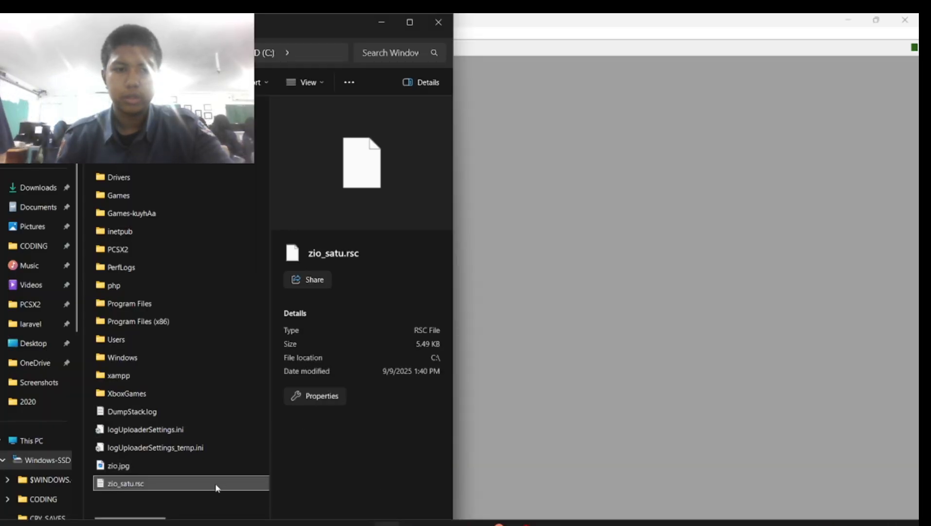
pyautogui.moveTo(216, 485); pyautogui.dragTo(709, 221)
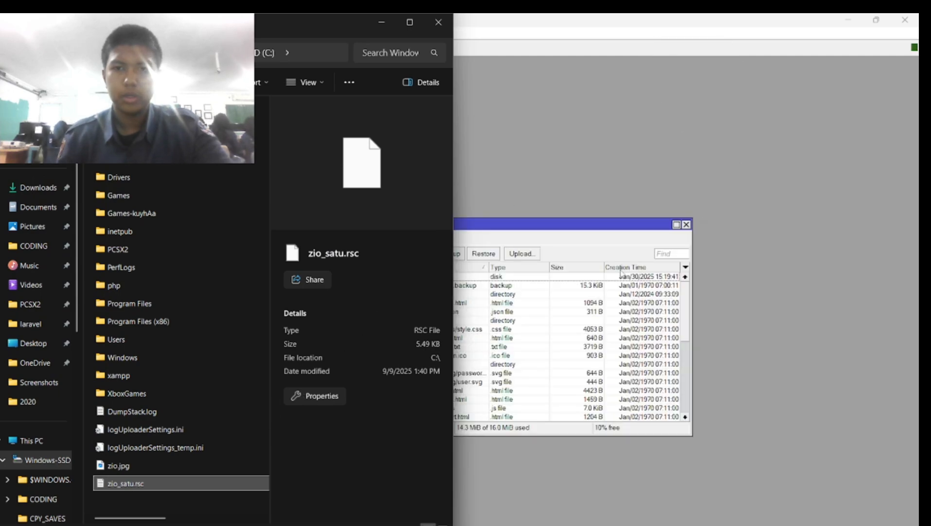
# Step: Minimize File Explorer and select the uploaded zio_satu.rsc in the router's file list
pyautogui.click(381, 22)
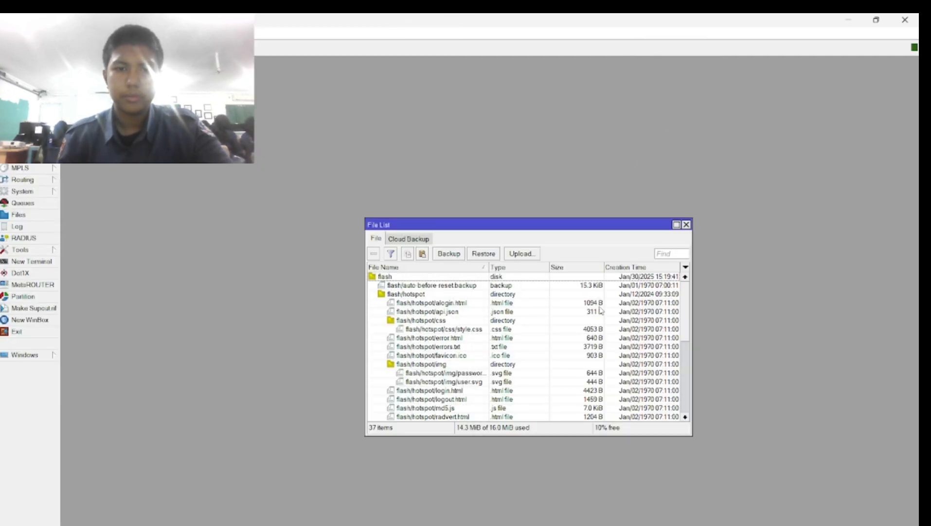
pyautogui.scroll(-4, 499, 332)
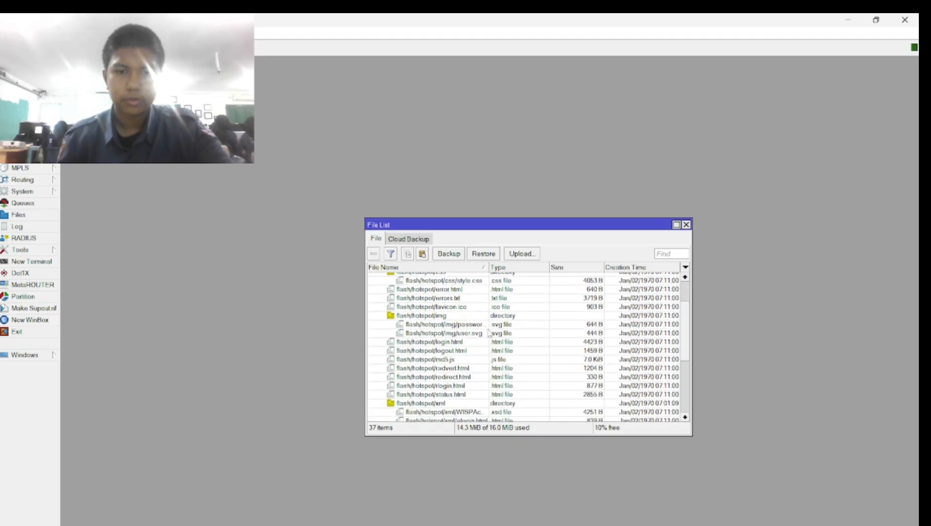
pyautogui.scroll(-1, 478, 331)
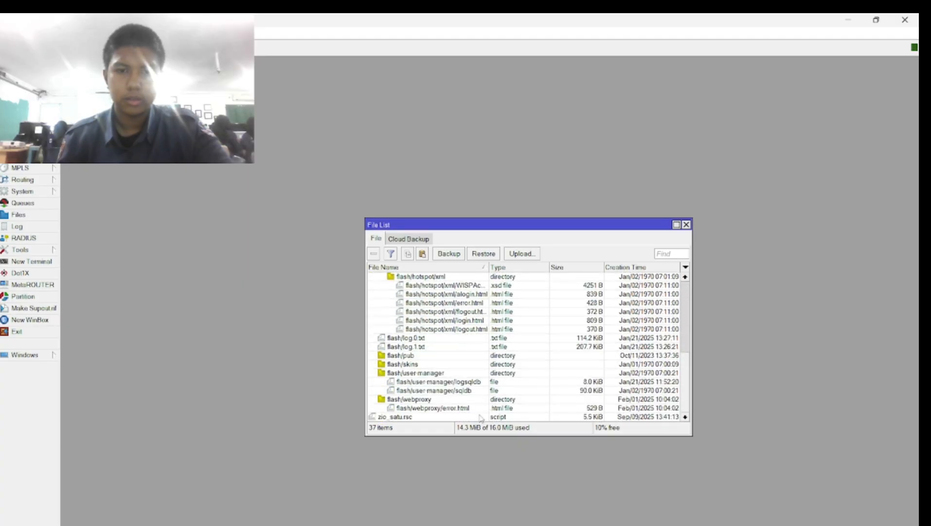
pyautogui.click(443, 418)
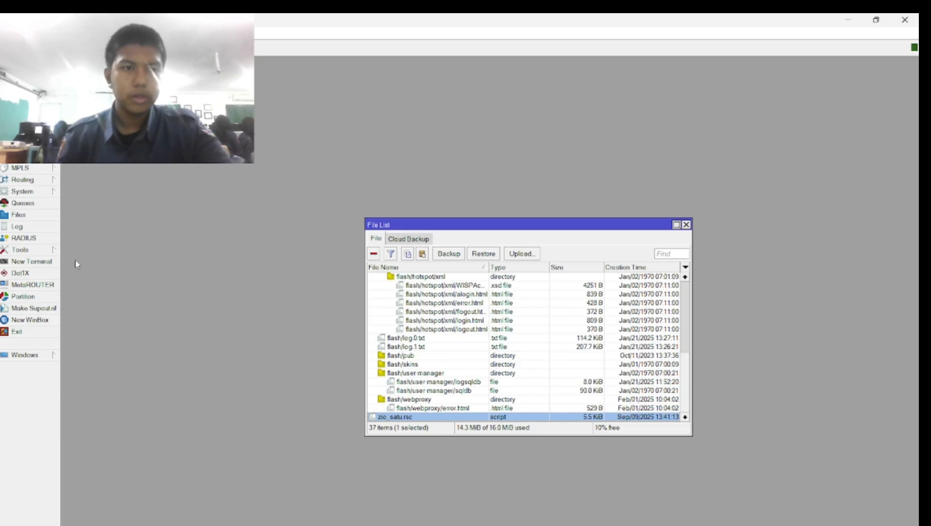
# Step: Open a new router terminal and run import file=, giving zio_satu.rsc as the file name
pyautogui.click(31, 262)
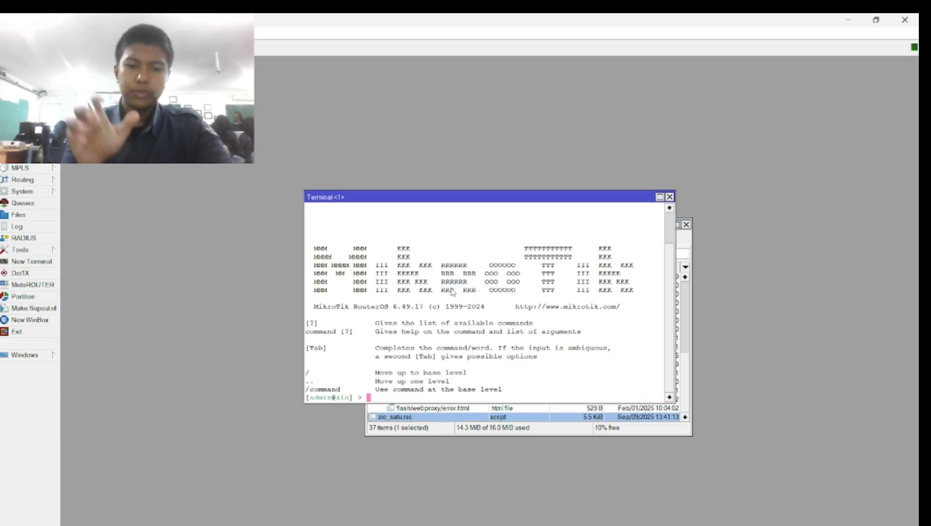
pyautogui.write('import')
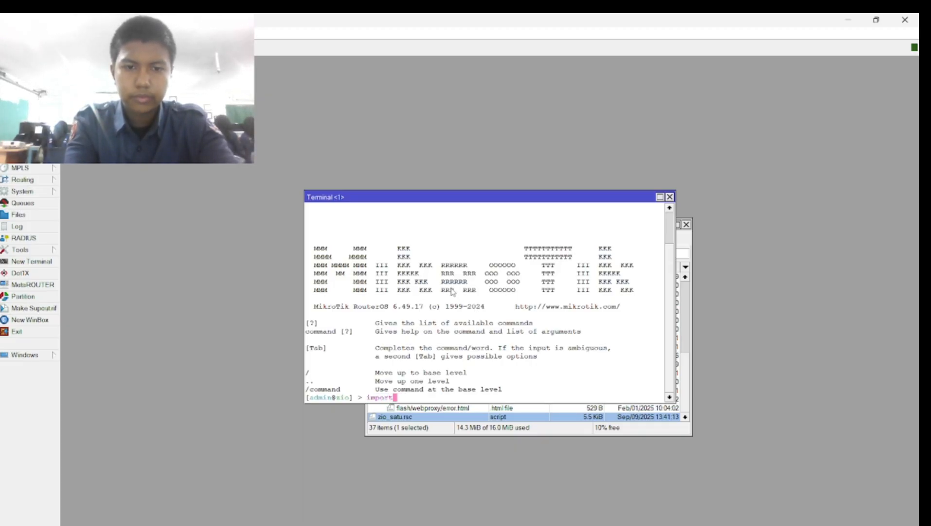
pyautogui.write('fio')
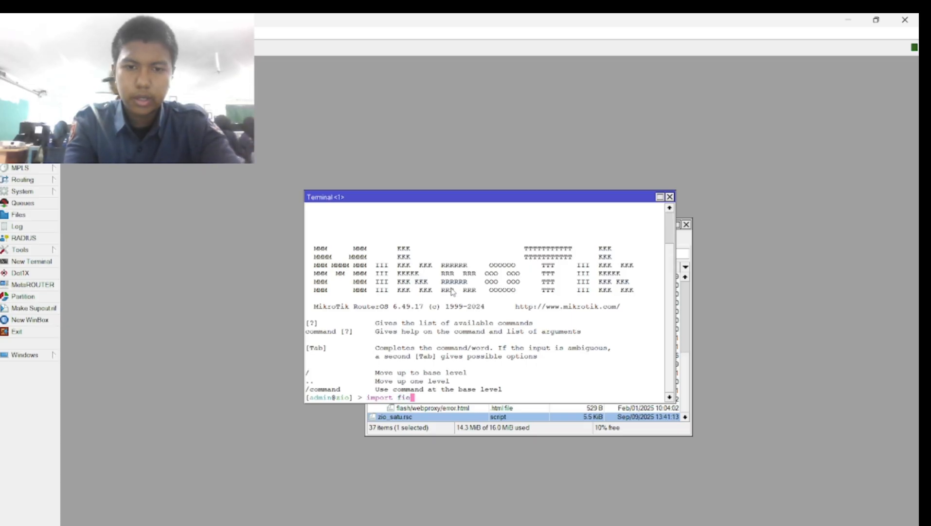
pyautogui.press('BackSpace')
pyautogui.write('l')
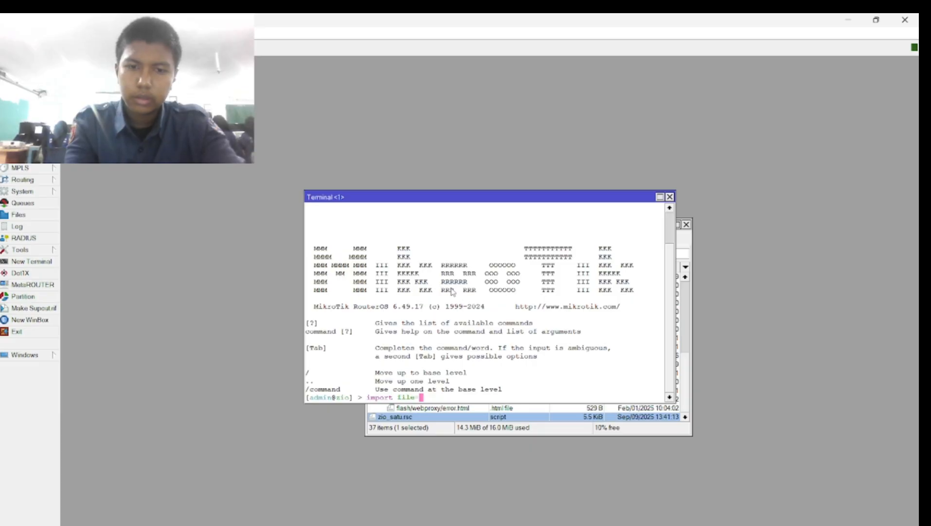
pyautogui.write('e=')
pyautogui.press('Return')
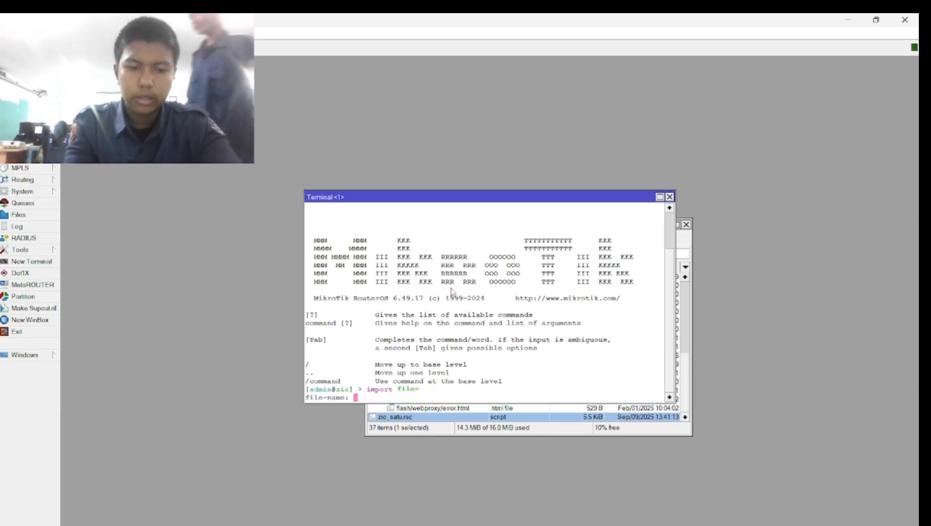
pyautogui.write('zio_satu.rsc')
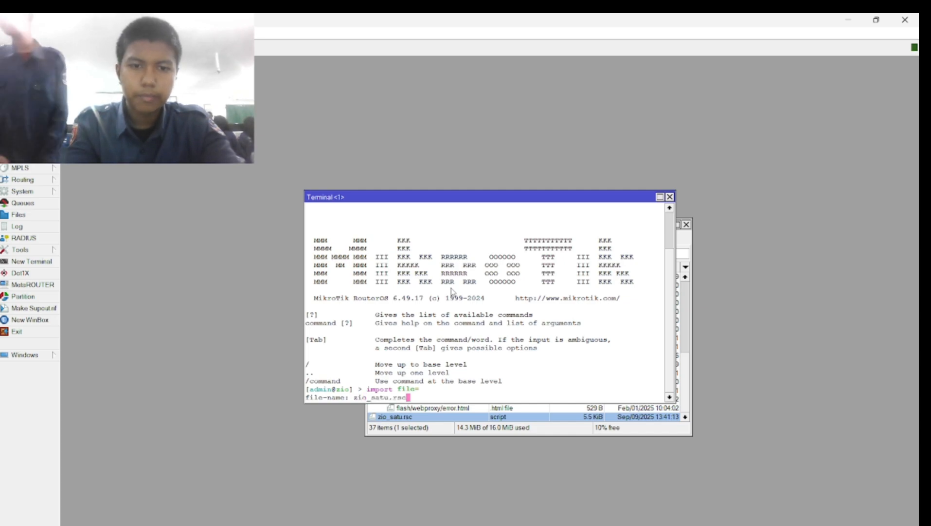
pyautogui.press('Return')
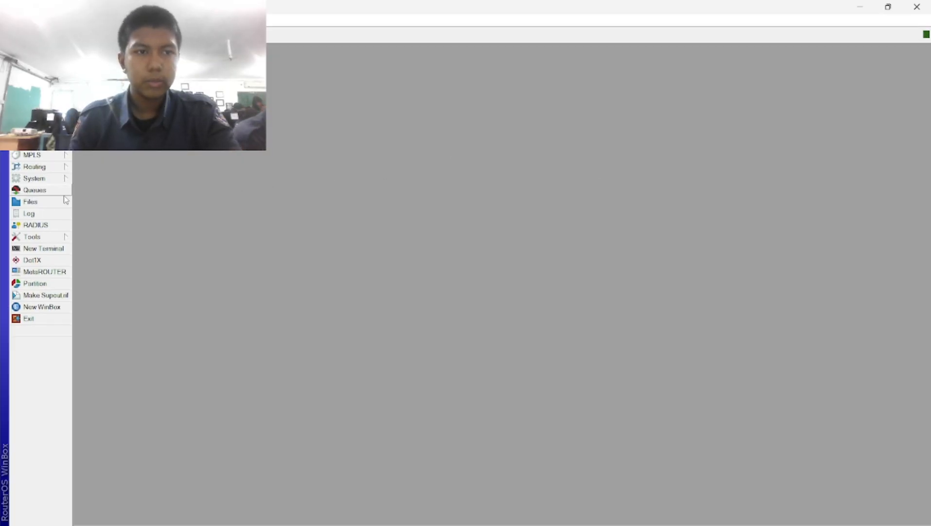
# Step: Create an unencrypted router backup named mikrotik_backup from the file list
pyautogui.click(30, 201)
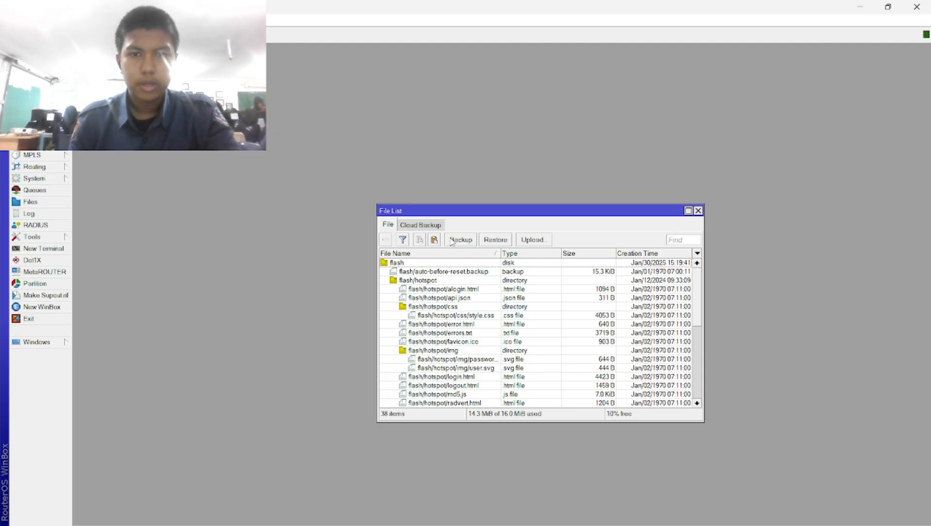
pyautogui.click(471, 240)
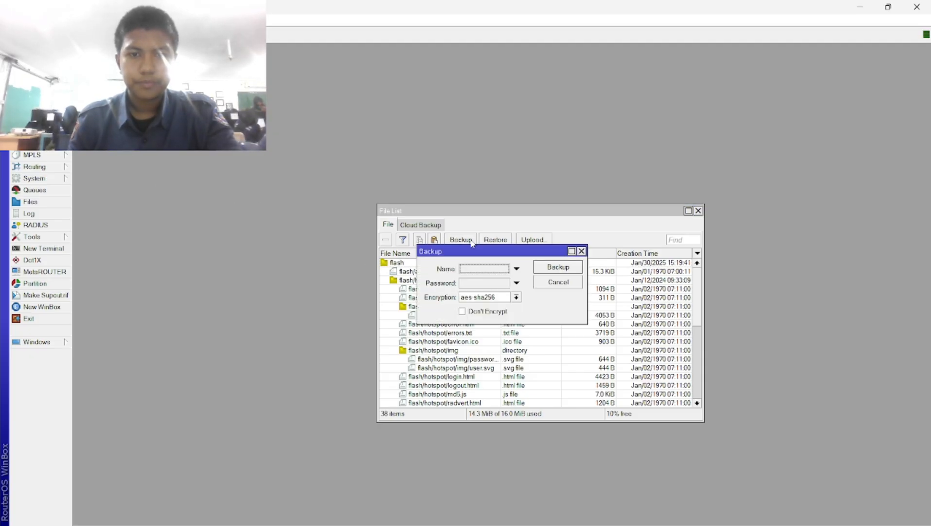
pyautogui.click(491, 267)
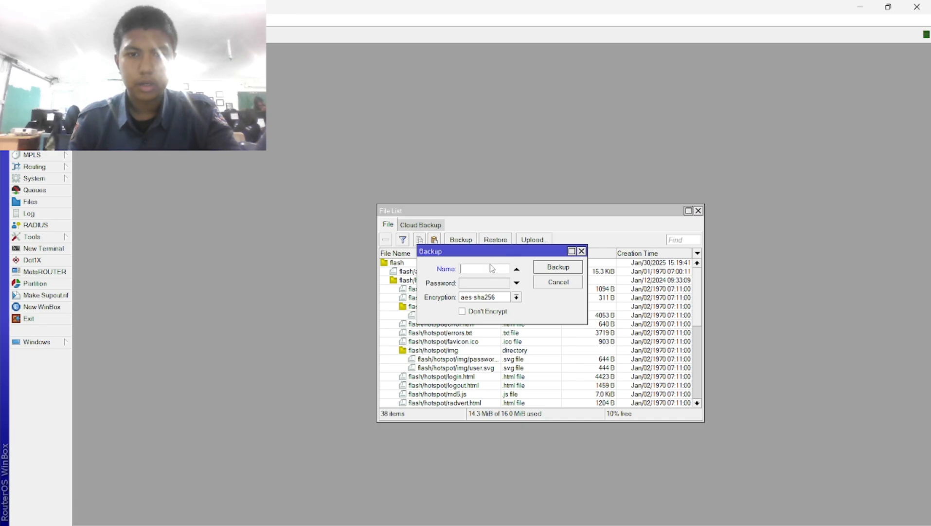
pyautogui.write('mikrotik')
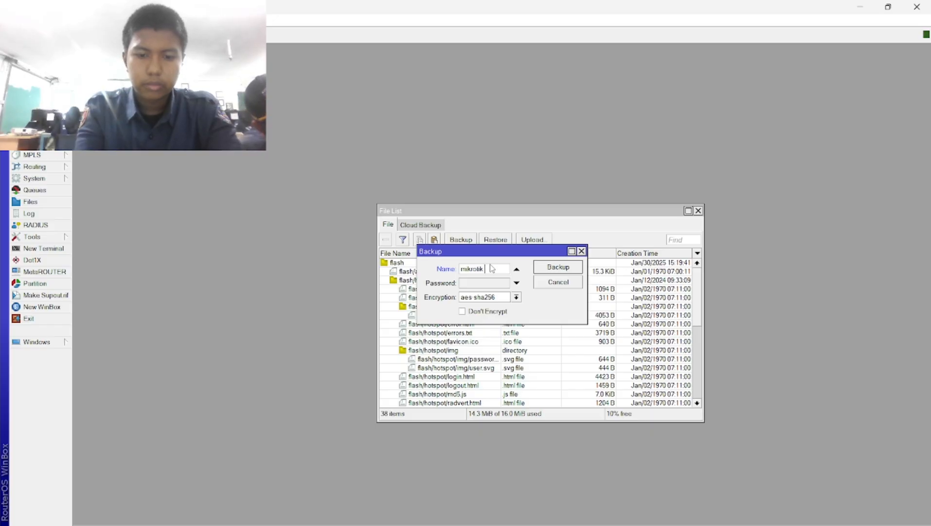
pyautogui.write(' back')
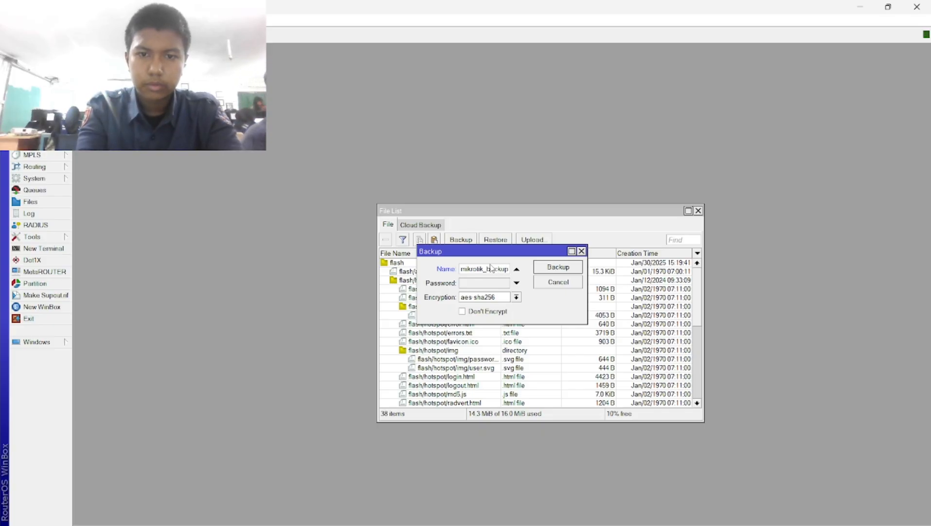
pyautogui.click(518, 282)
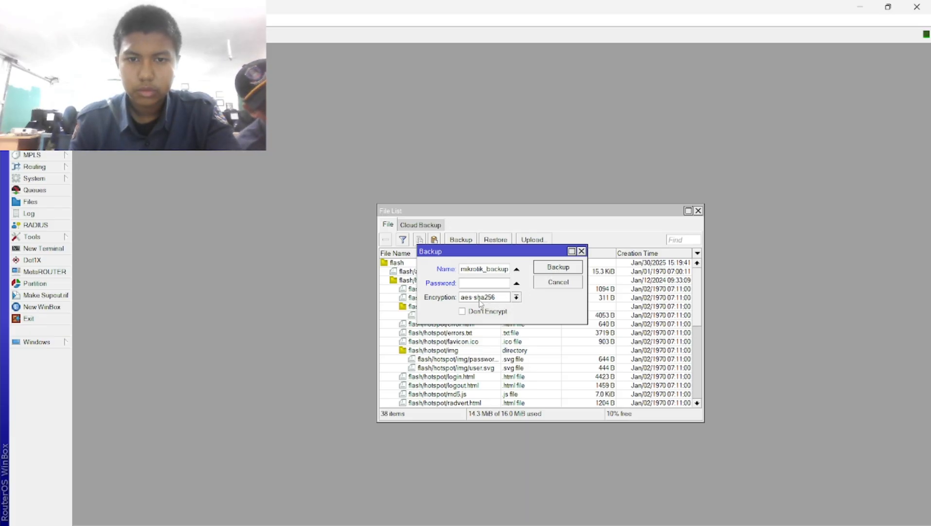
pyautogui.click(463, 311)
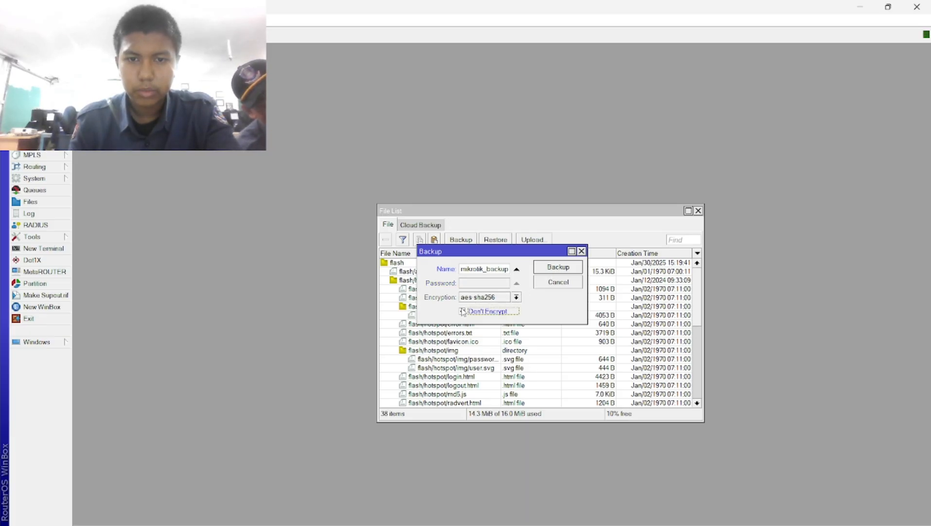
pyautogui.click(544, 271)
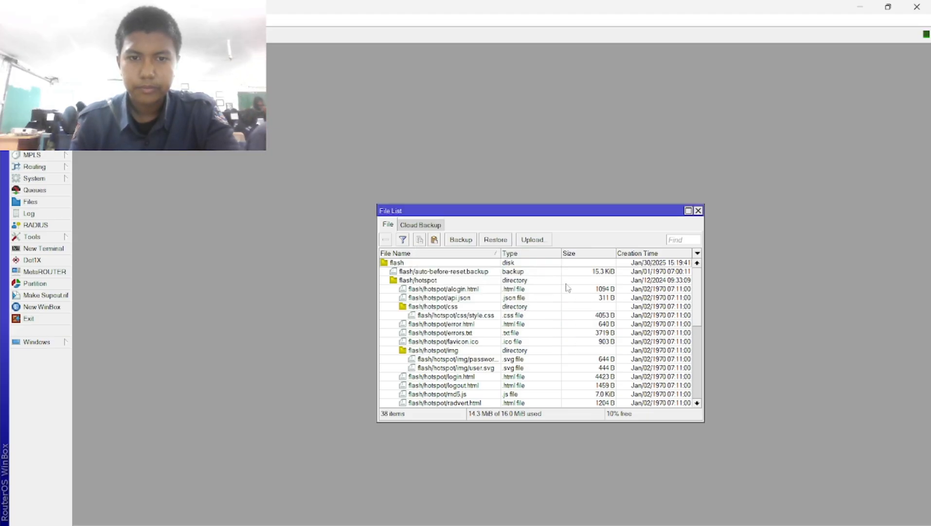
# Step: Copy mikrotik_backup.backup from the router's file list to the Windows desktop, then maximize WinBox and close the file list
pyautogui.scroll(-7, 498, 303)
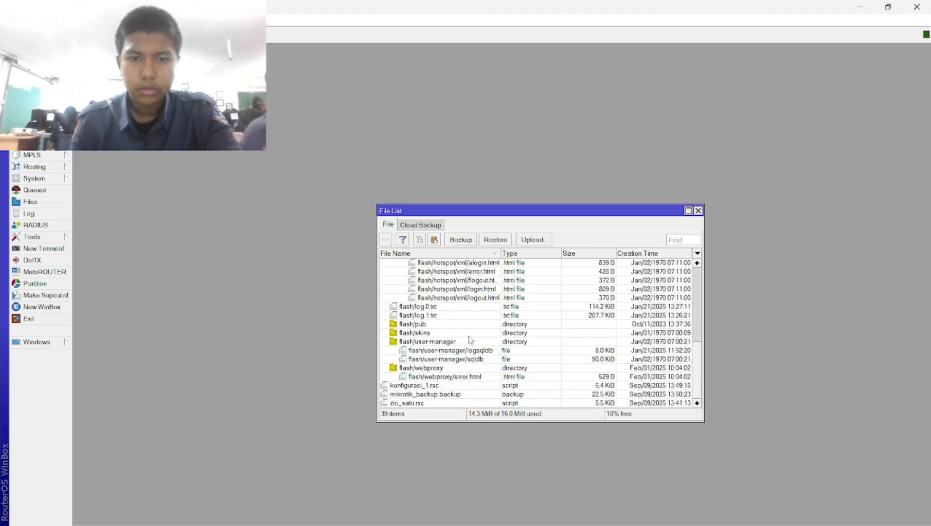
pyautogui.click(443, 394)
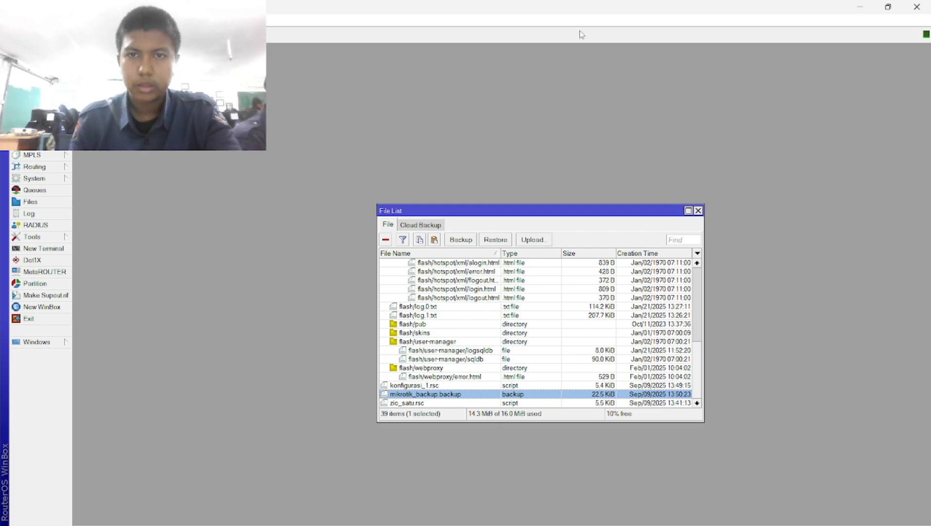
pyautogui.moveTo(629, 20); pyautogui.dragTo(412, 108)
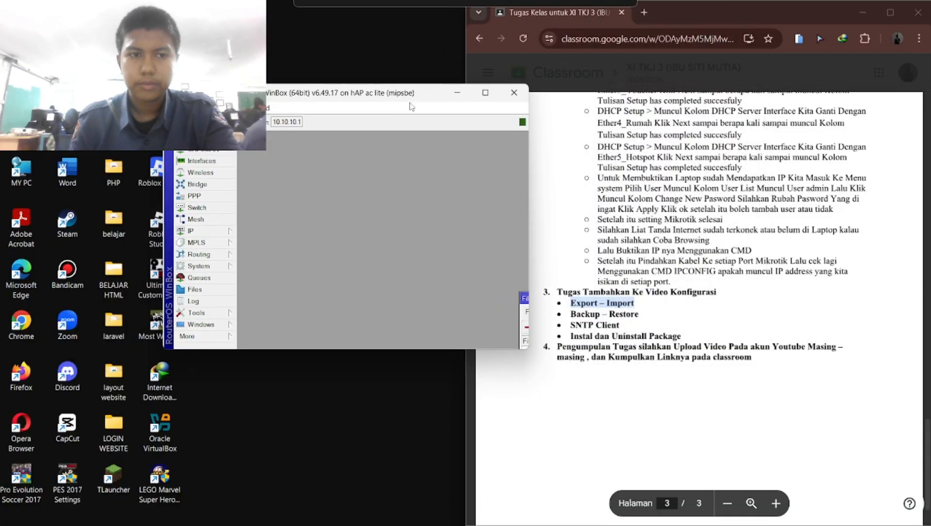
pyautogui.moveTo(526, 305); pyautogui.dragTo(335, 141)
pyautogui.moveTo(380, 325); pyautogui.dragTo(272, 17)
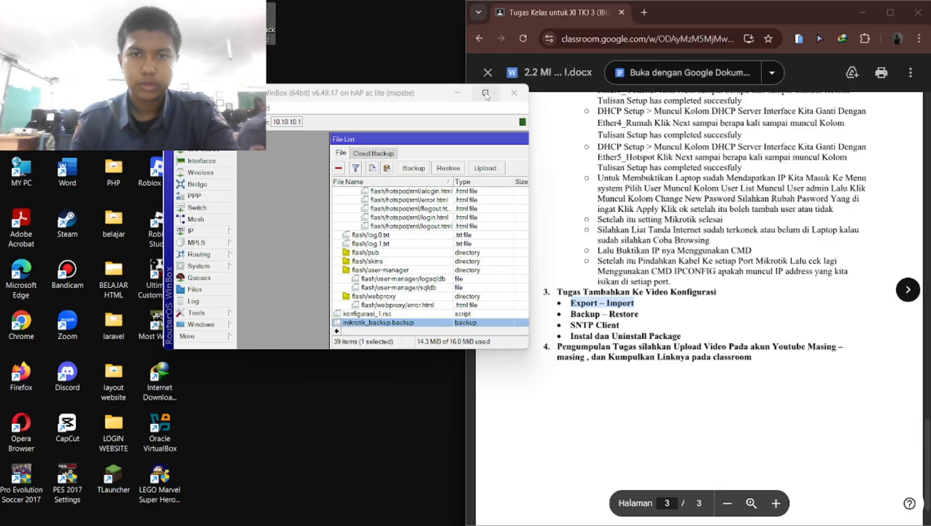
pyautogui.click(486, 93)
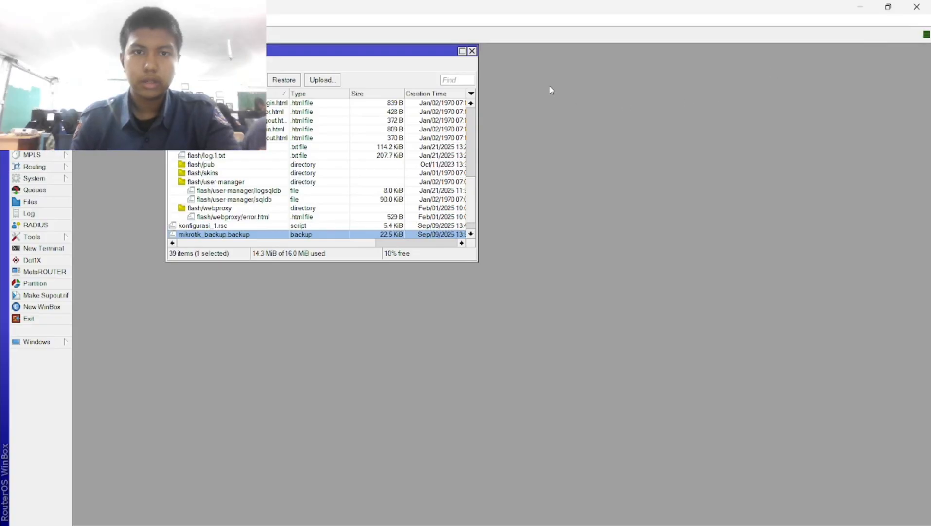
pyautogui.click(472, 51)
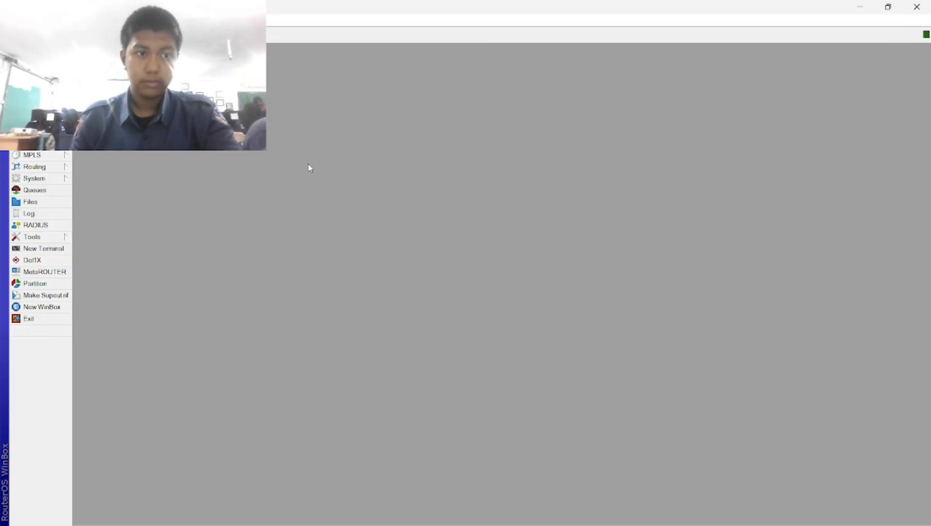
# Step: Reopen the router's file list and delete mikrotik_backup.backup from it
pyautogui.click(50, 204)
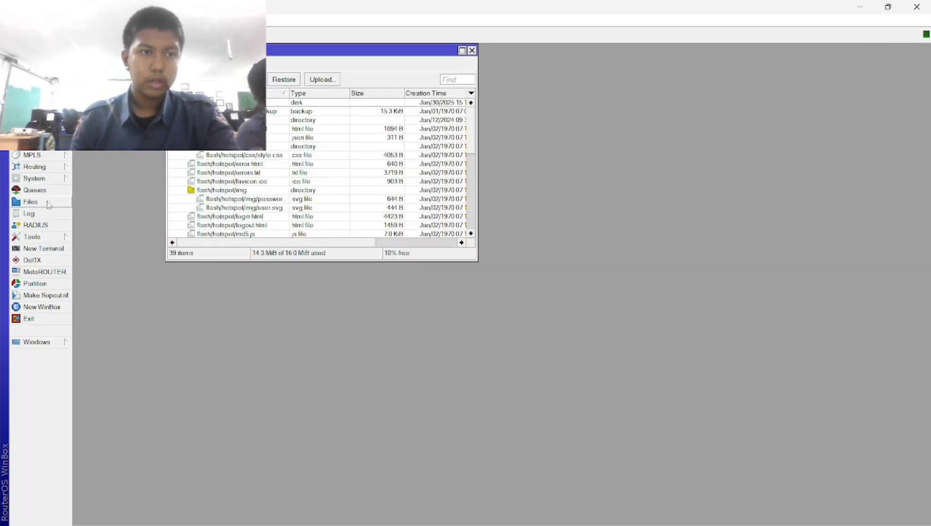
pyautogui.scroll(-5, 291, 156)
pyautogui.scroll(-3, 291, 157)
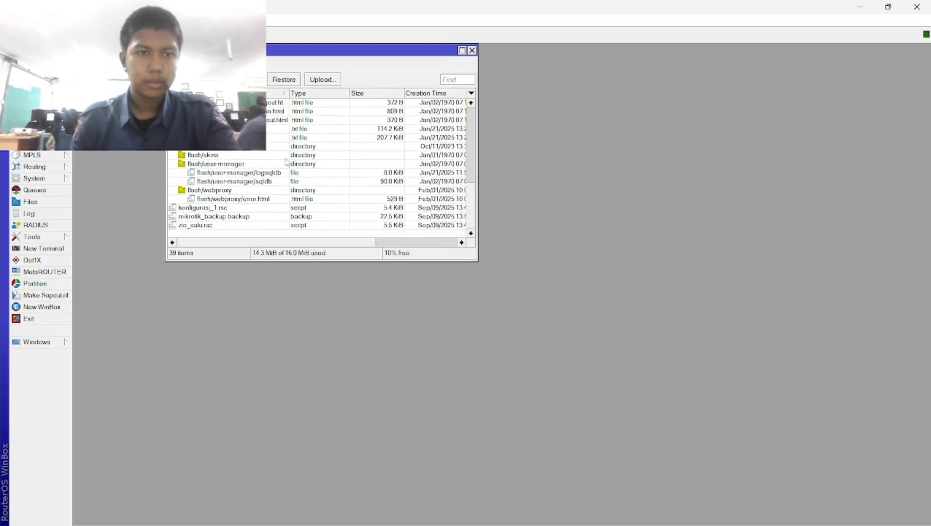
pyautogui.click(243, 216)
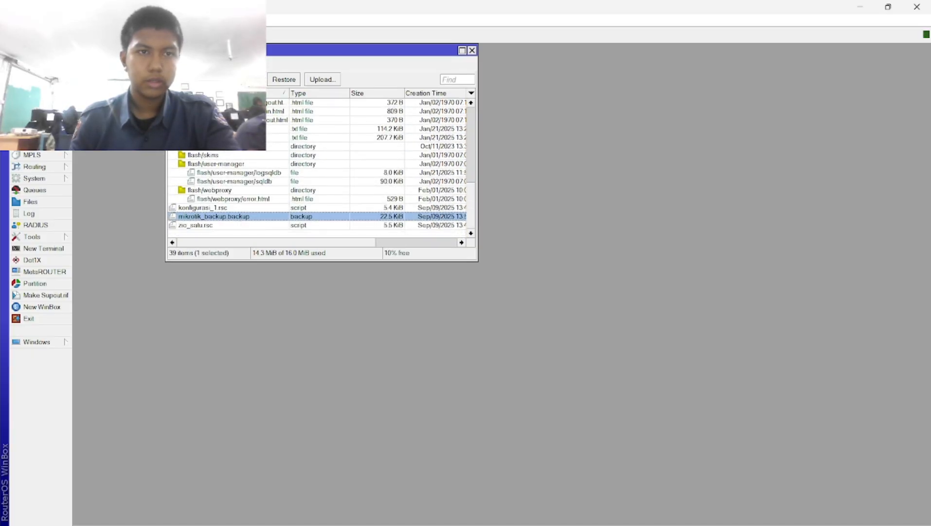
pyautogui.press('Delete')
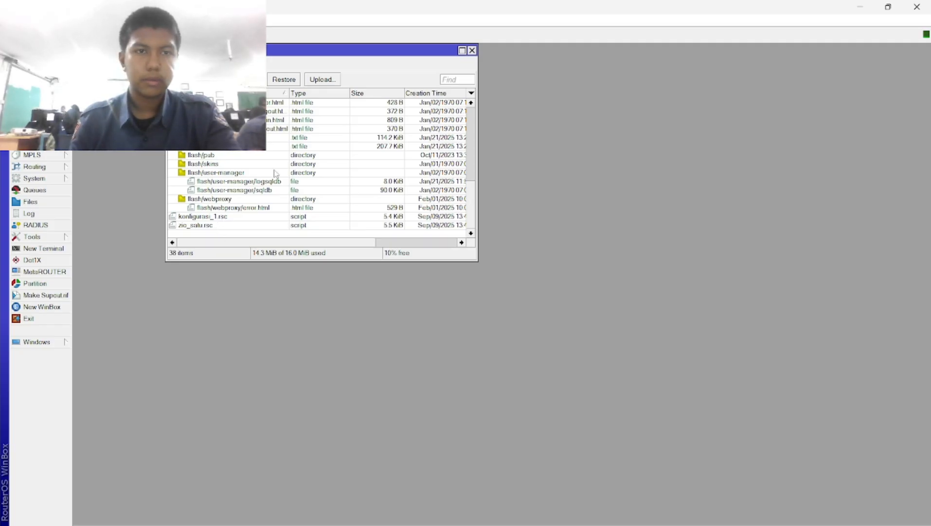
# Step: Upload mikrotik_backup.backup from the Desktop folder back to the router
pyautogui.click(334, 81)
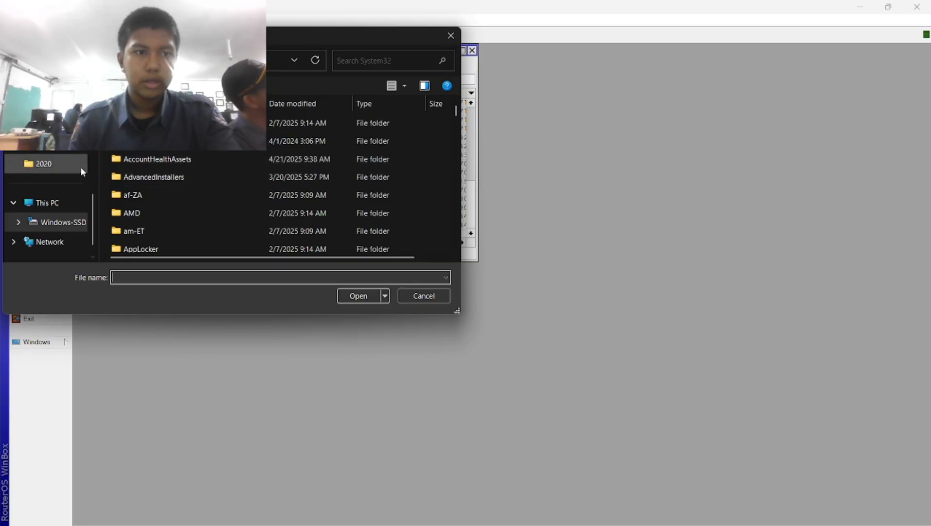
pyautogui.scroll(2, 80, 166)
pyautogui.click(54, 164)
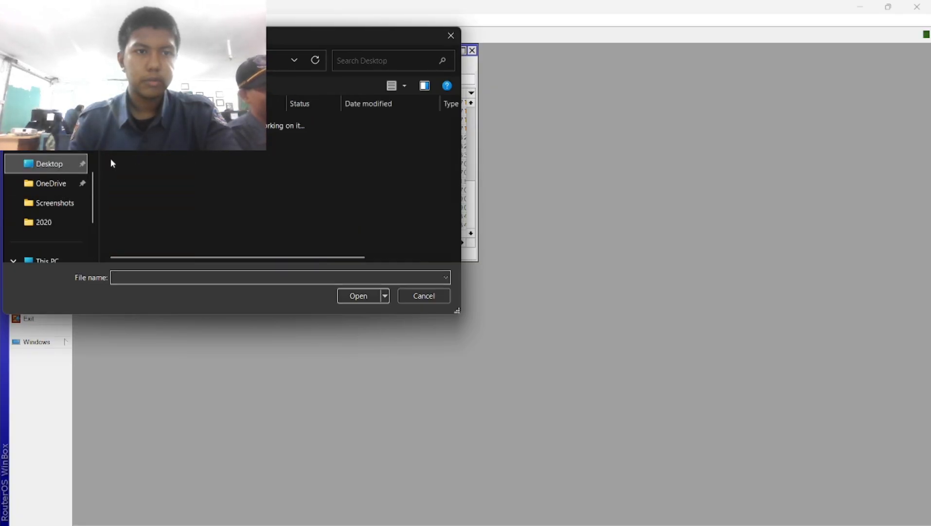
pyautogui.scroll(-10, 175, 166)
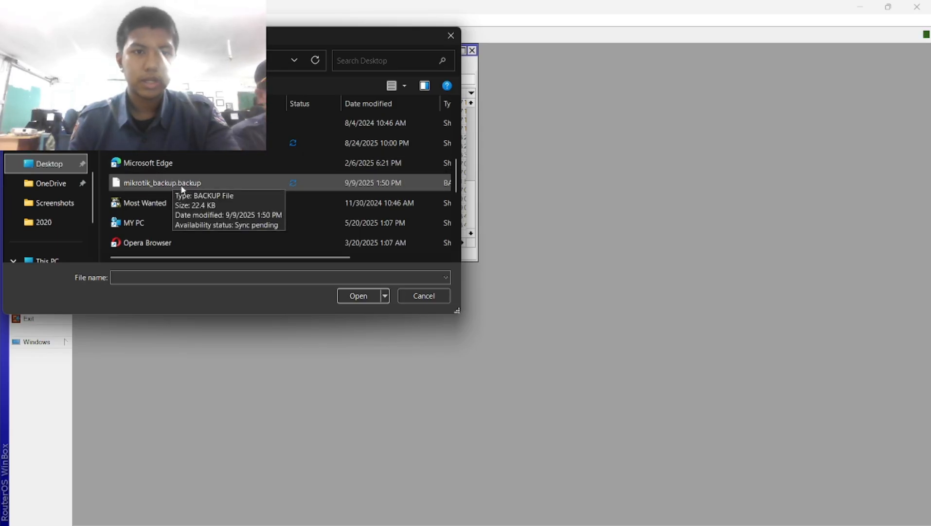
pyautogui.doubleClick(187, 183)
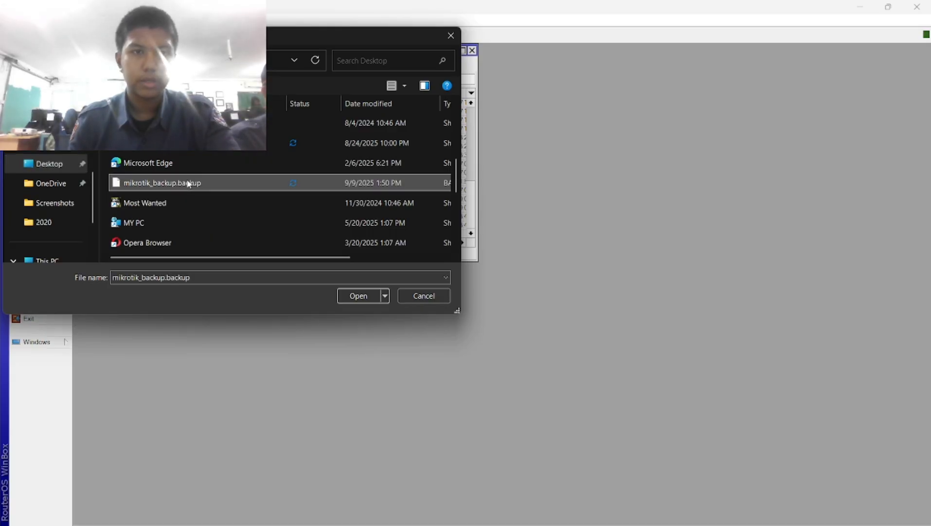
pyautogui.click(188, 183)
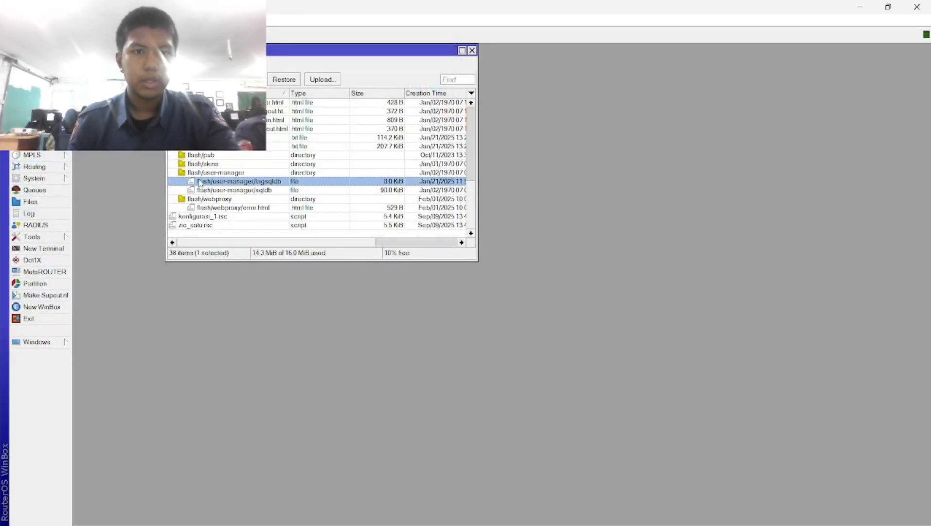
# Step: Restore the router configuration from mikrotik_backup.backup without a password and accept the reboot
pyautogui.click(235, 216)
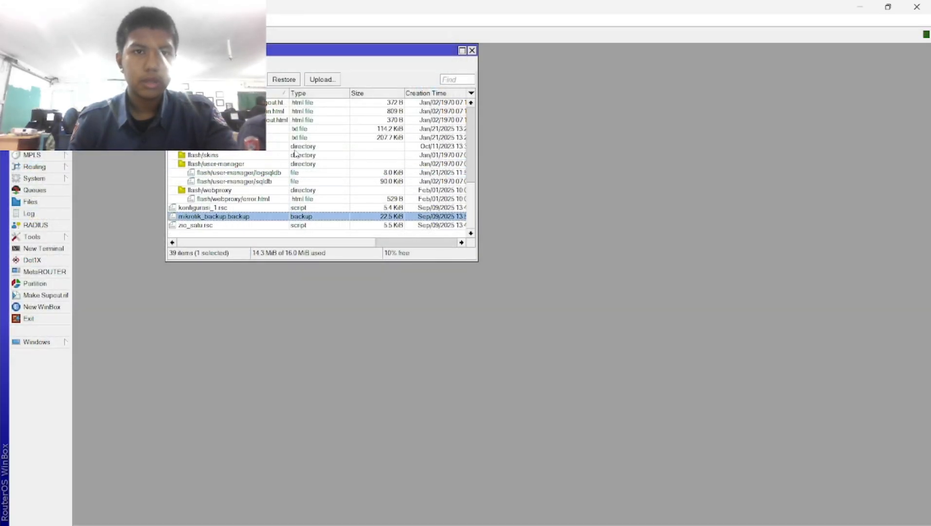
pyautogui.click(284, 80)
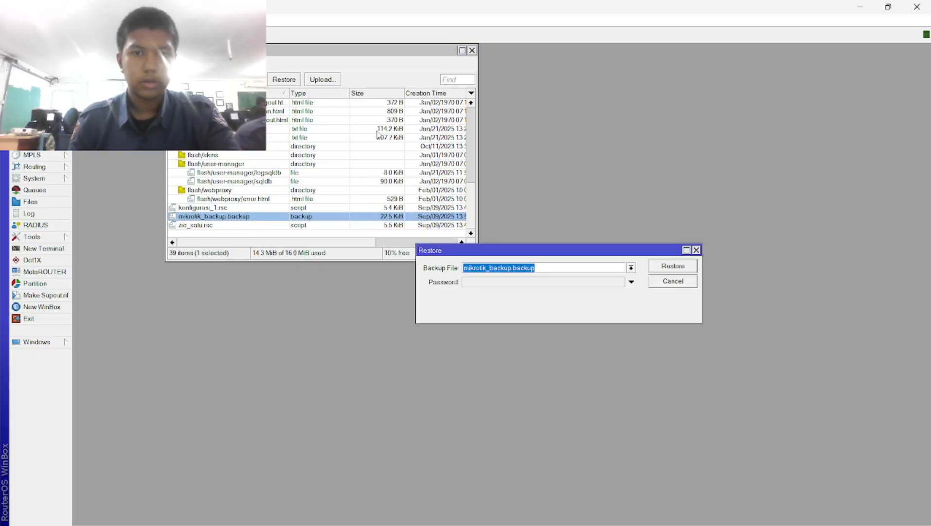
pyautogui.click(674, 267)
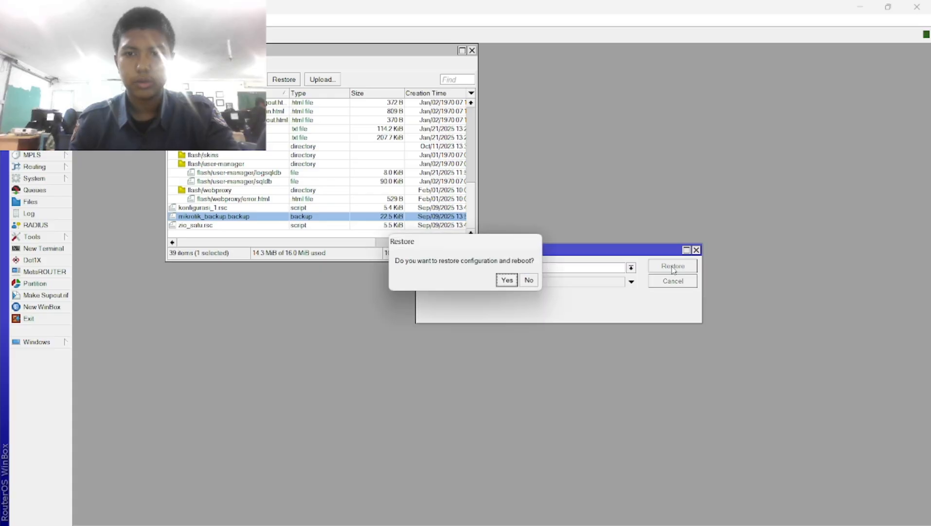
pyautogui.click(501, 282)
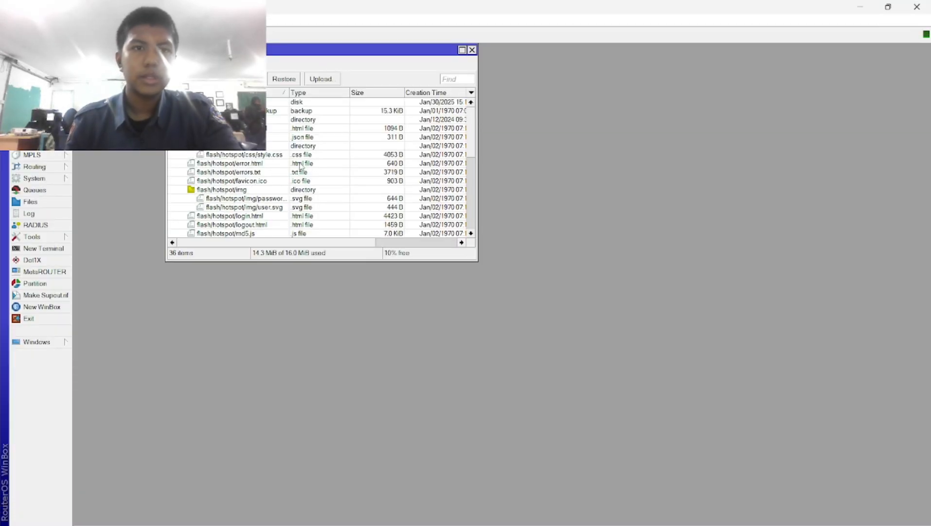
# Step: Close the file list and reset the router configuration with No Default Configuration and Do Not Backup enabled, accepting the reboot
pyautogui.click(472, 50)
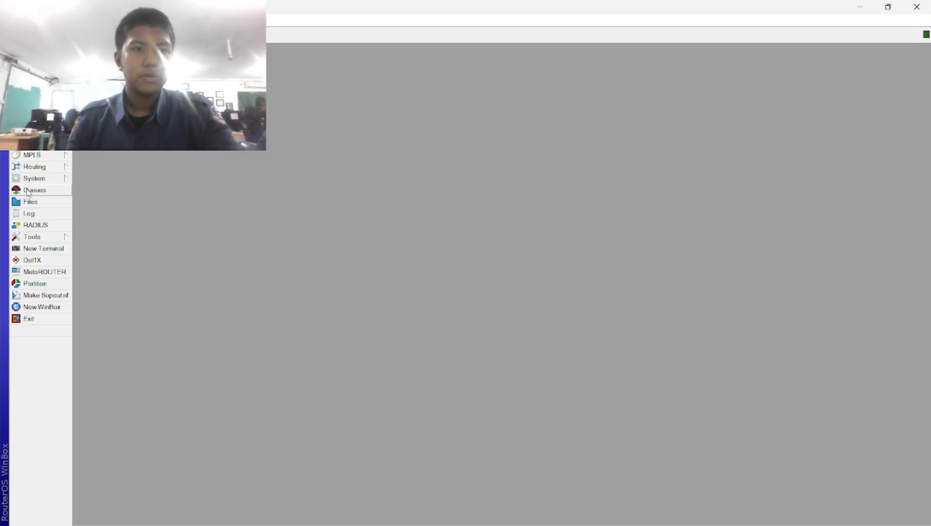
pyautogui.click(41, 178)
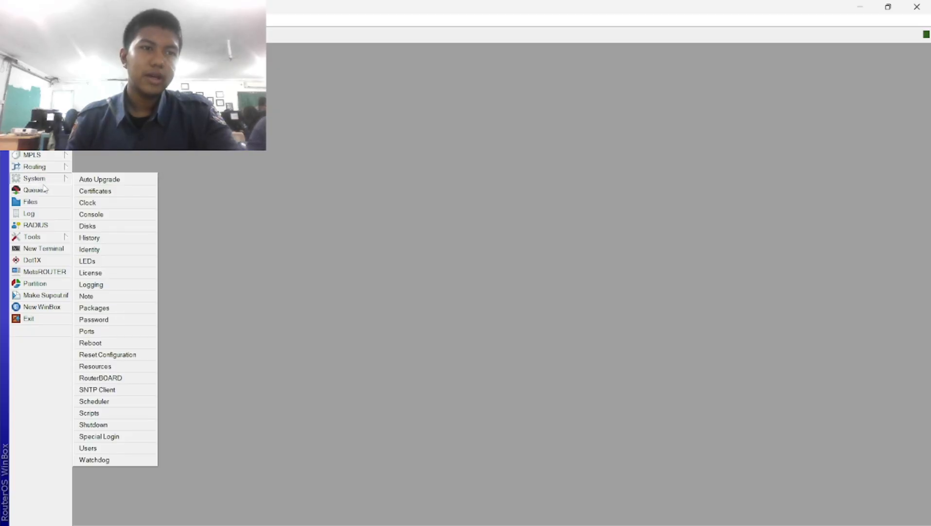
pyautogui.click(105, 354)
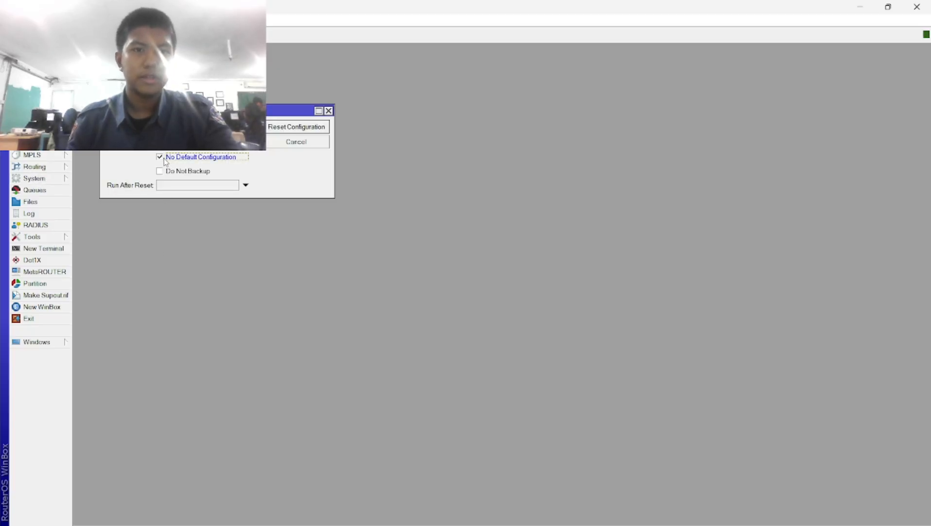
pyautogui.click(296, 127)
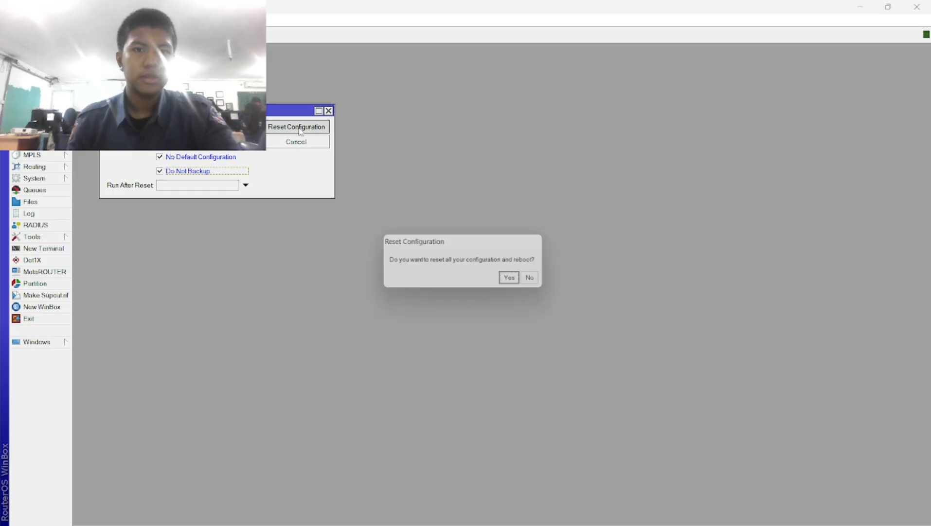
pyautogui.click(521, 282)
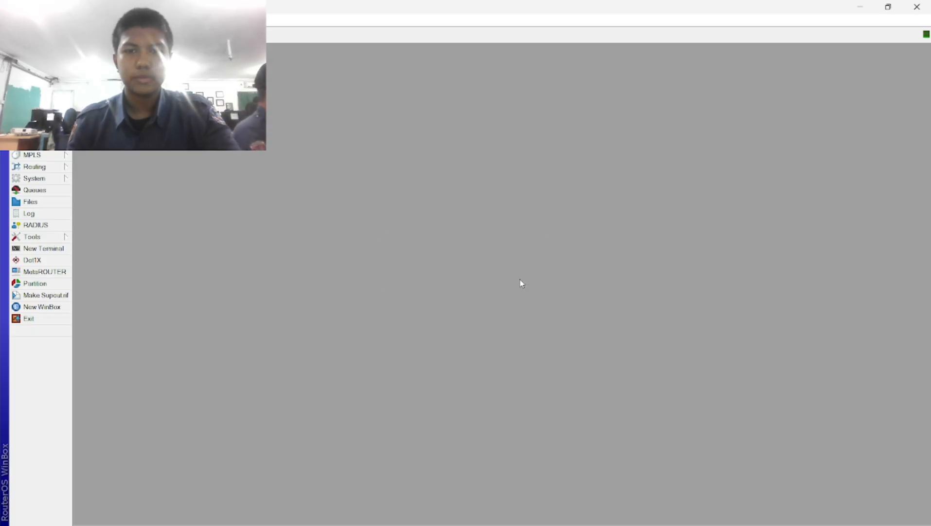